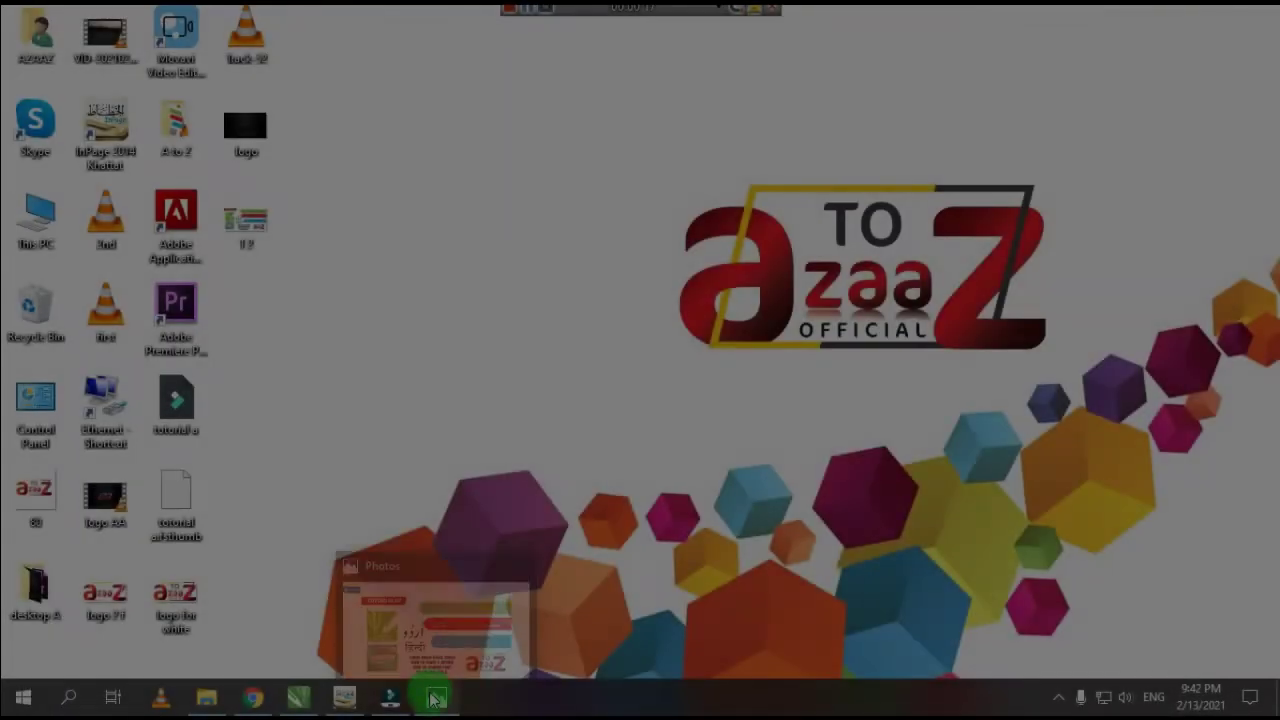
# - Open the T 2.JPG tutorial title image in Windows Photos from the taskbar
pyautogui.click(436, 697)
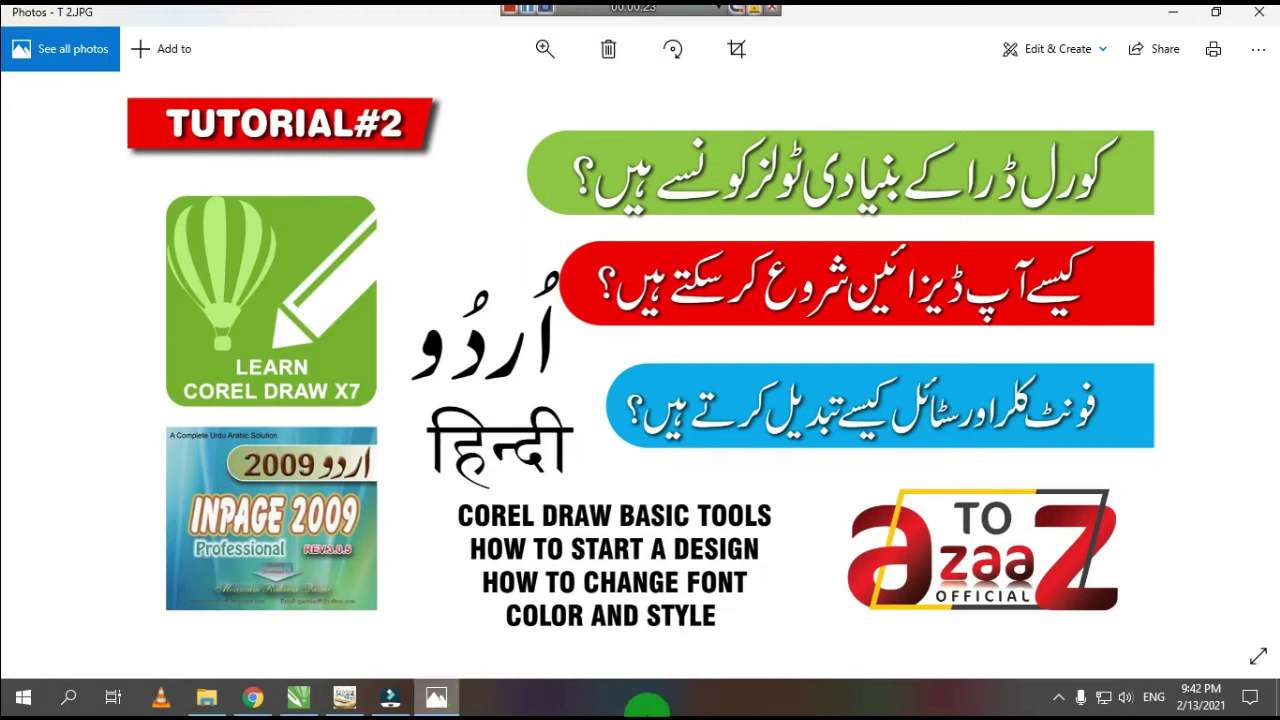
# - Flip to the neighbouring logo image and back to T 2.JPG, then minimize Photos
pyautogui.scroll(-1, 861, 385)
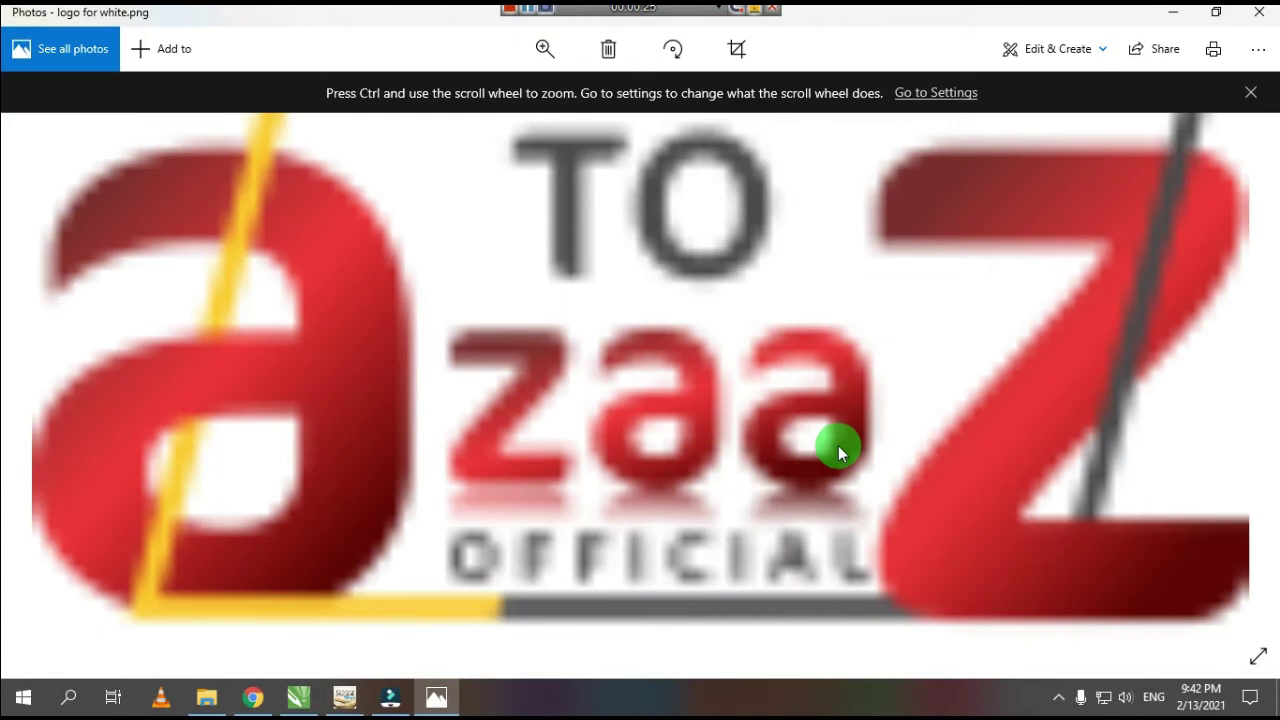
pyautogui.scroll(1, 738, 529)
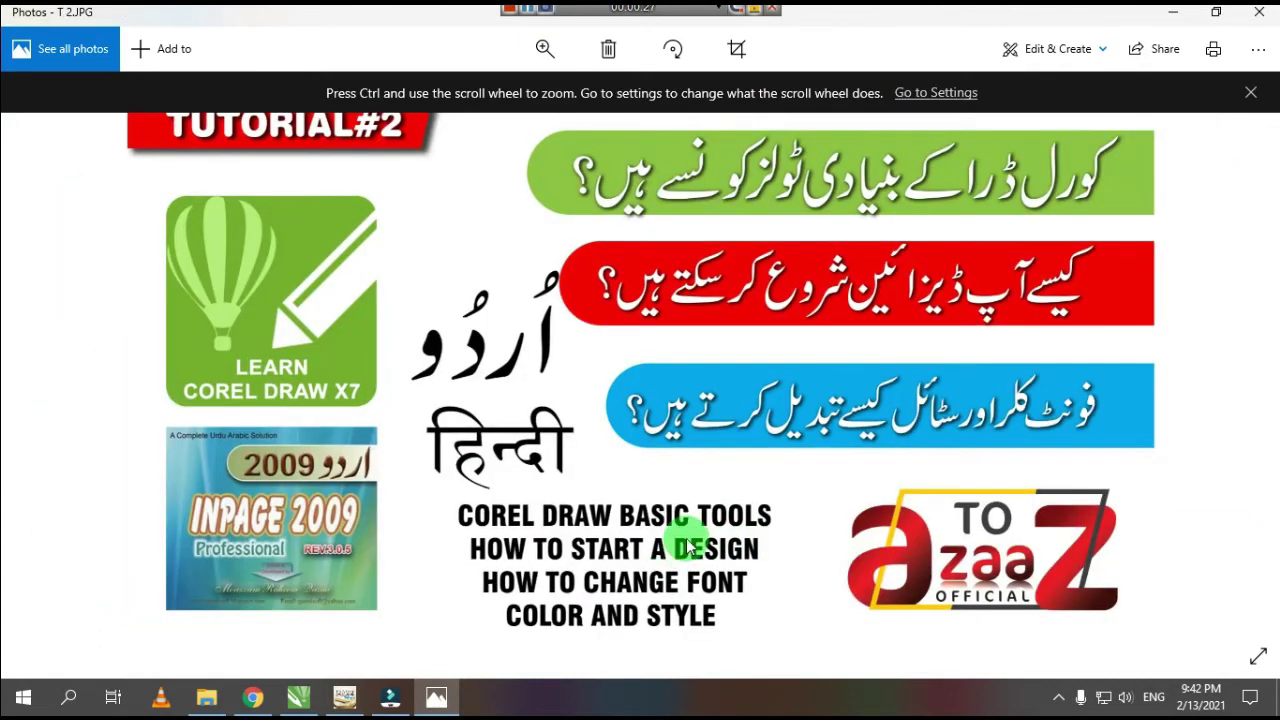
pyautogui.click(1172, 14)
# - Finish typing the Bismillah line in InPage and select all of it
pyautogui.click(344, 697)
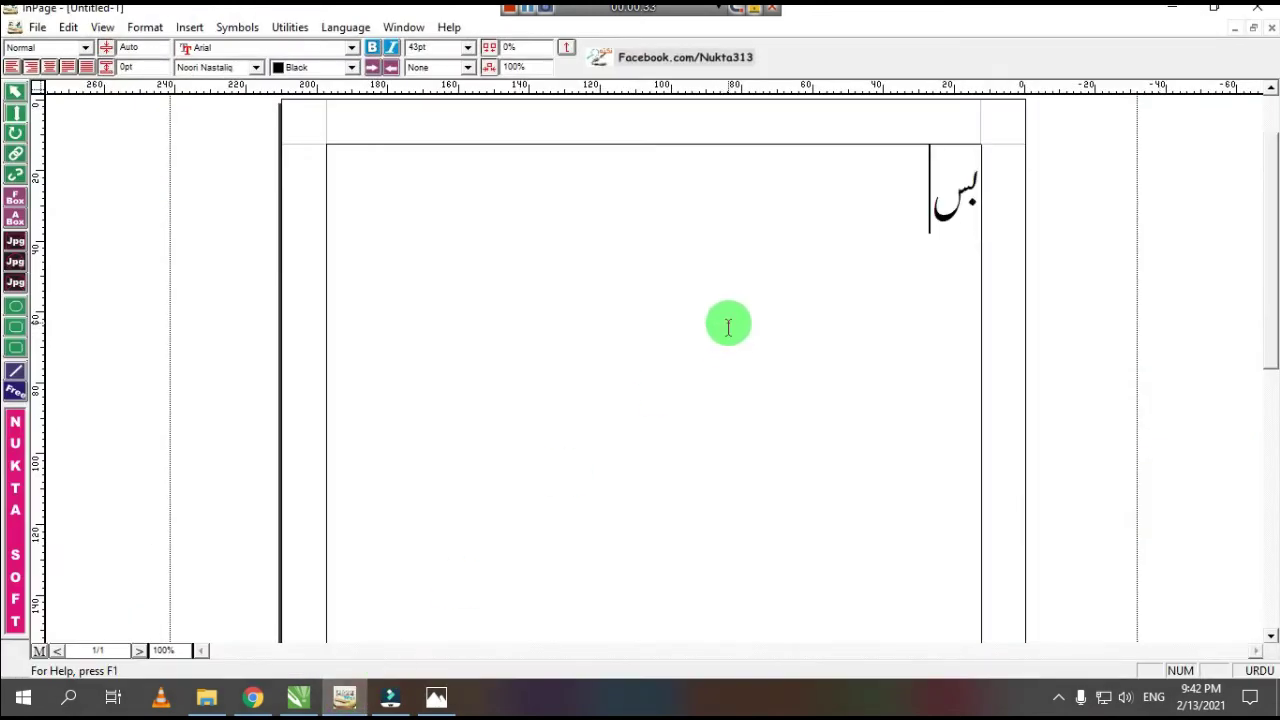
pyautogui.write('م اللہ الرحمٰن الرحیم')
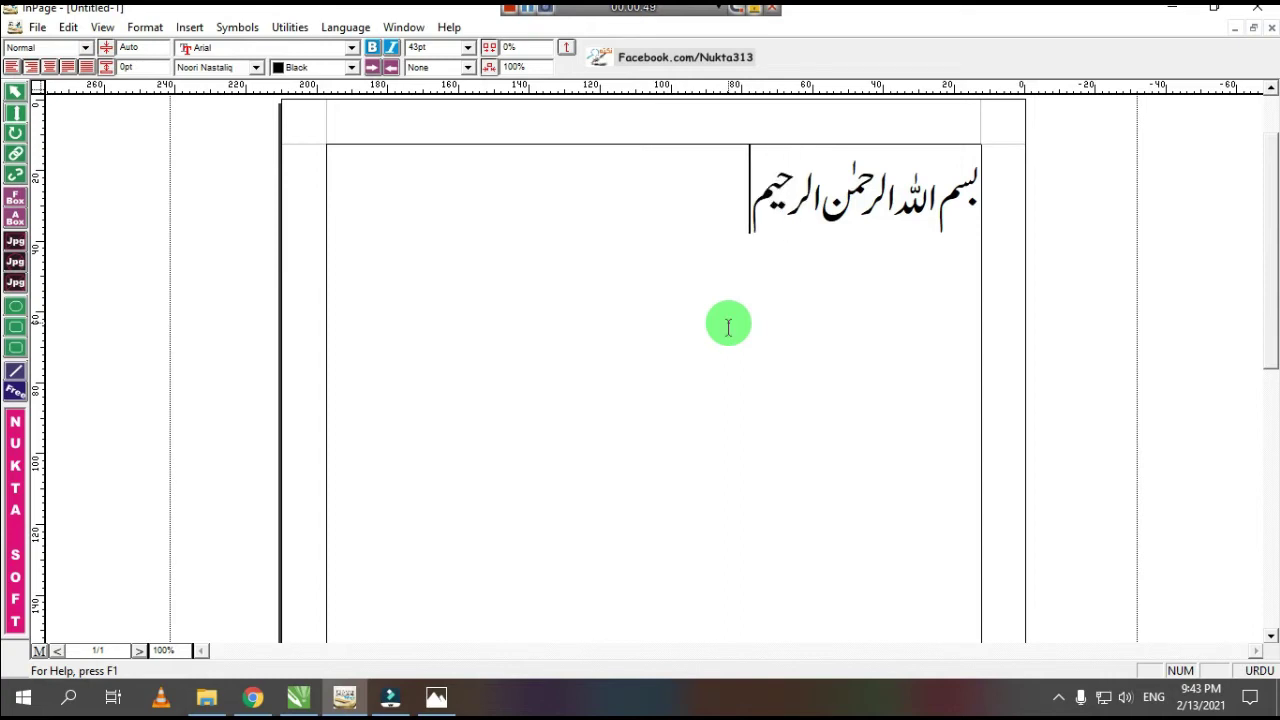
pyautogui.hotkey('ctrl', 'a')
# - Try Noori Character, Lahori Nastaliq, Aasaar Contour, Aswad and Bombay Black, then settle on Noori Nastaliq
pyautogui.click(255, 67)
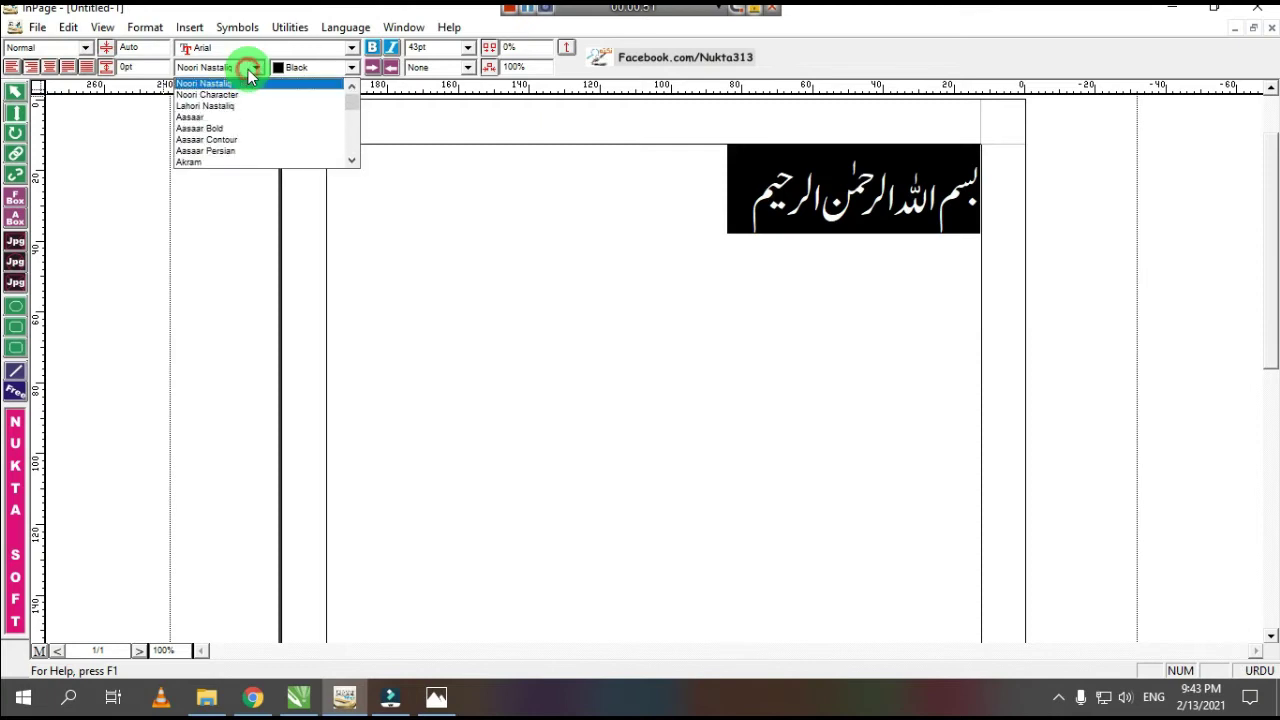
pyautogui.click(252, 94)
pyautogui.click(250, 67)
pyautogui.click(249, 105)
pyautogui.click(250, 67)
pyautogui.click(243, 120)
pyautogui.click(214, 66)
pyautogui.click(237, 137)
pyautogui.click(223, 66)
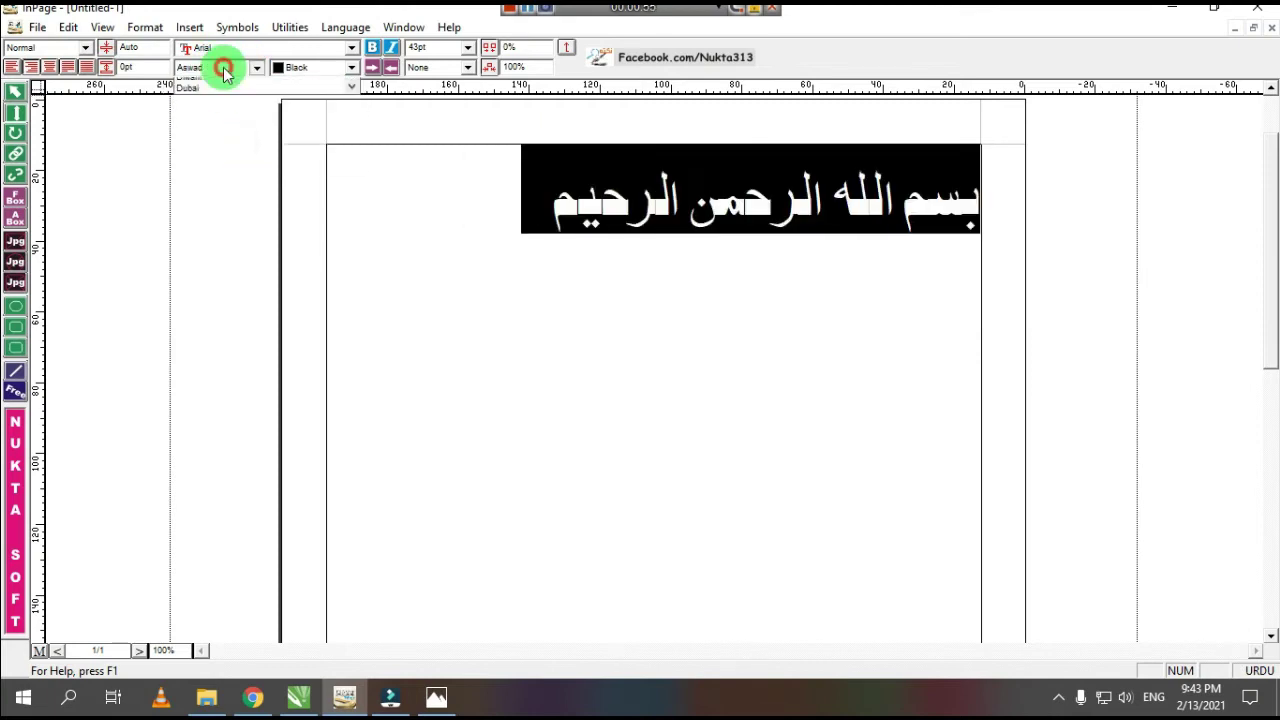
pyautogui.click(250, 135)
pyautogui.click(223, 66)
pyautogui.moveTo(345, 118); pyautogui.dragTo(350, 90)
pyautogui.click(245, 84)
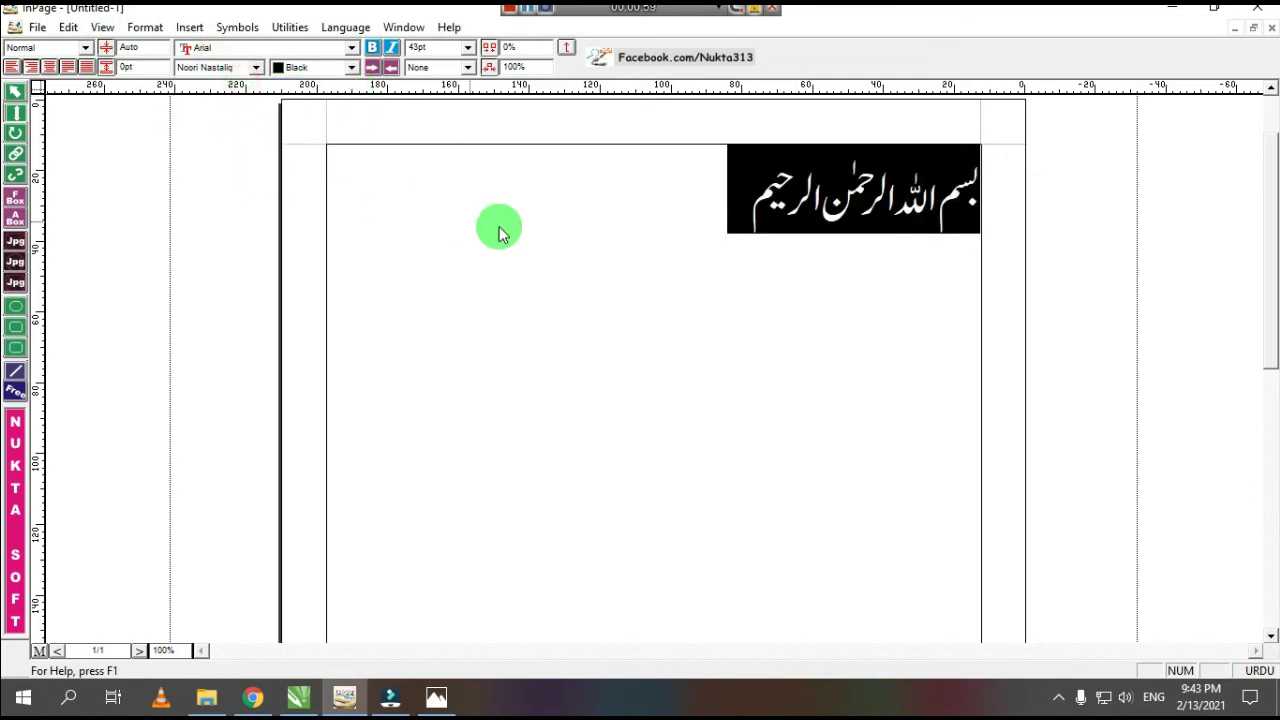
# - Select the Bismillah text box on the page and copy it
pyautogui.rightClick(503, 223)
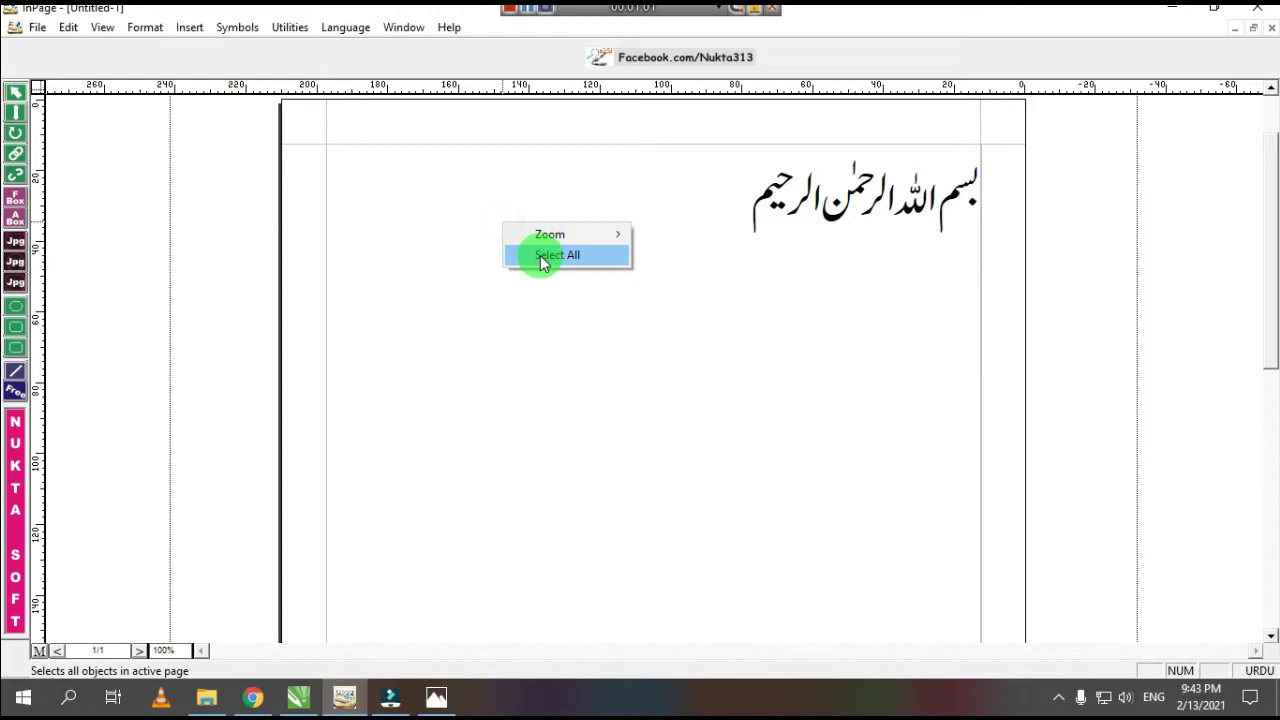
pyautogui.click(537, 257)
pyautogui.rightClick(537, 255)
pyautogui.click(592, 334)
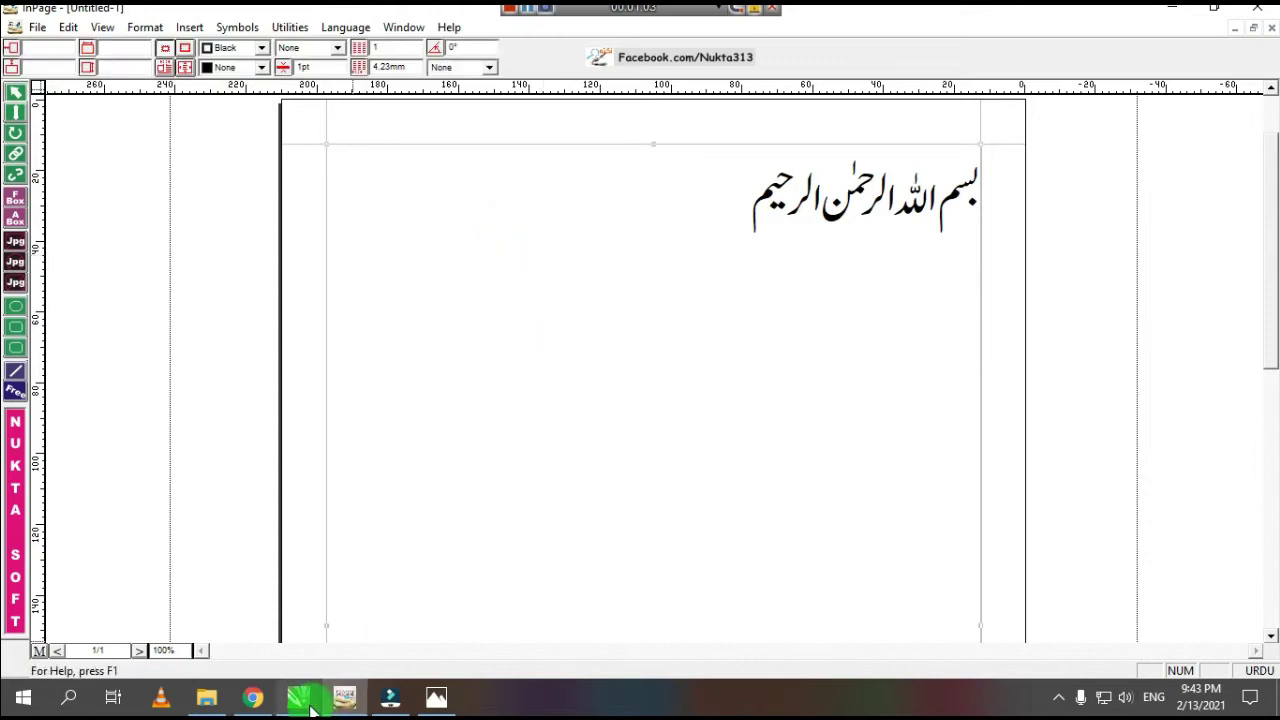
pyautogui.click(304, 700)
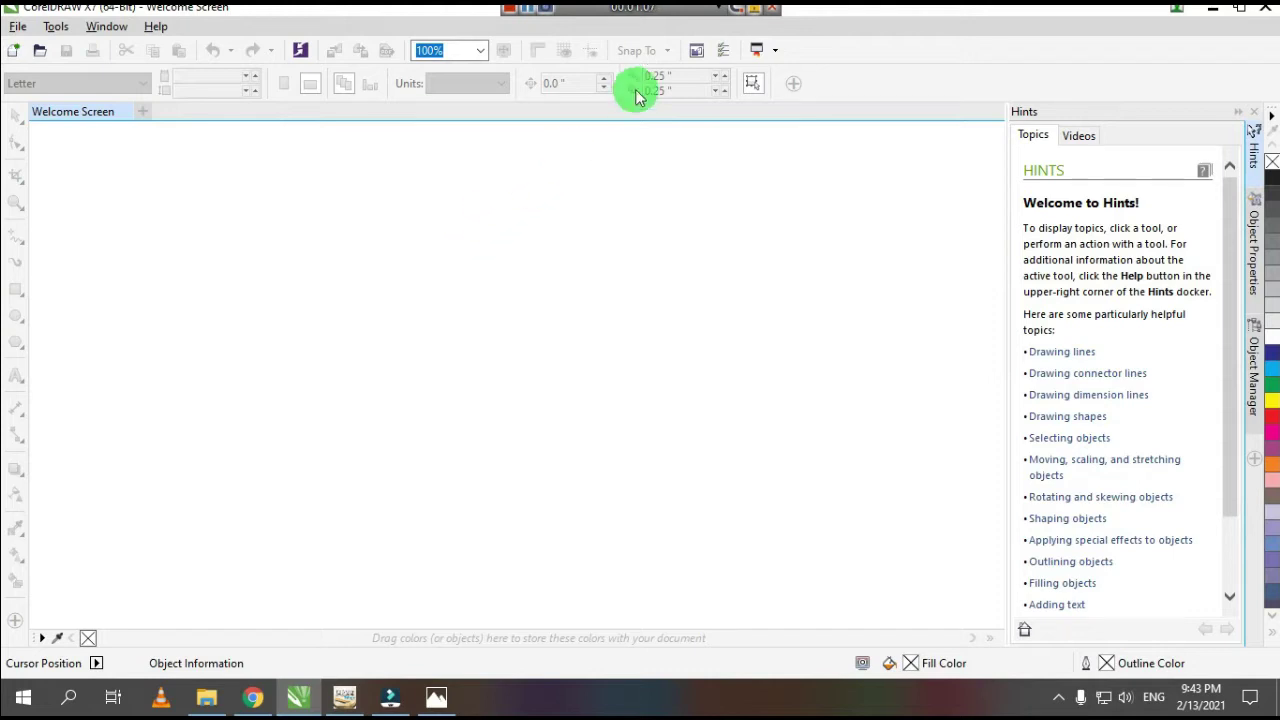
# - Create a new CorelDRAW document, keeping inches as the measurement unit
pyautogui.hotkey('ctrl', 'n')
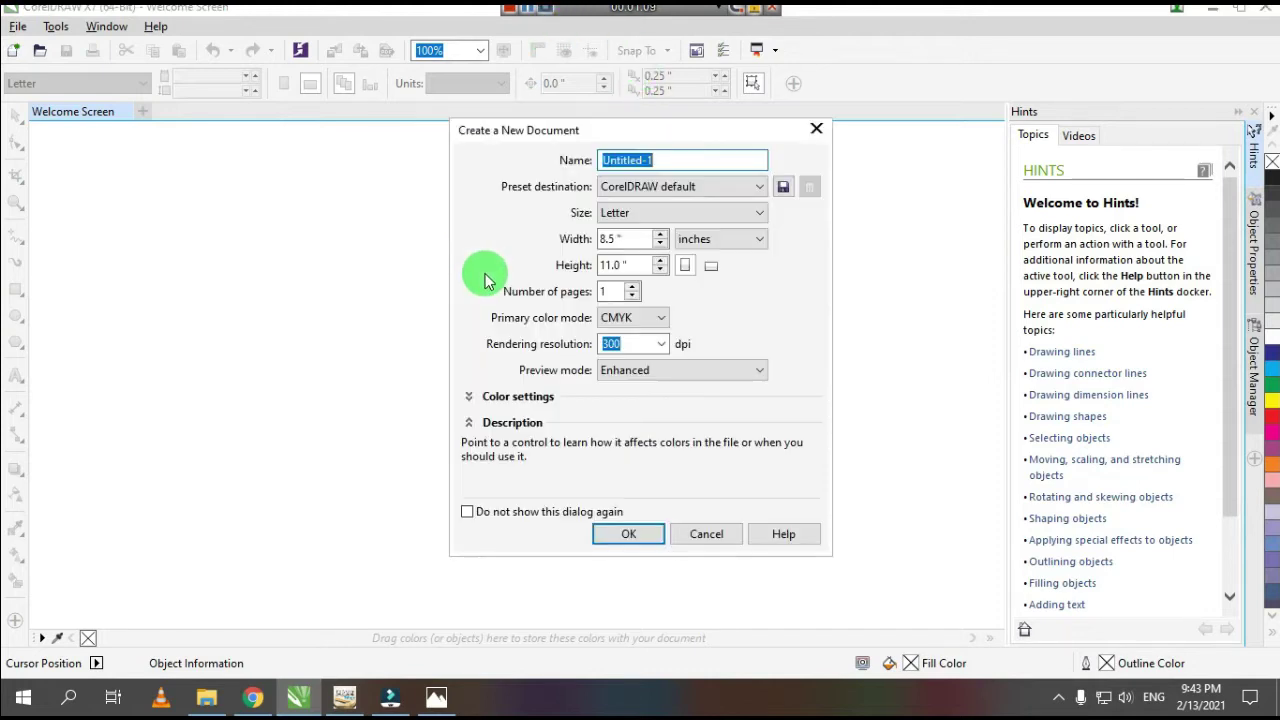
pyautogui.click(638, 543)
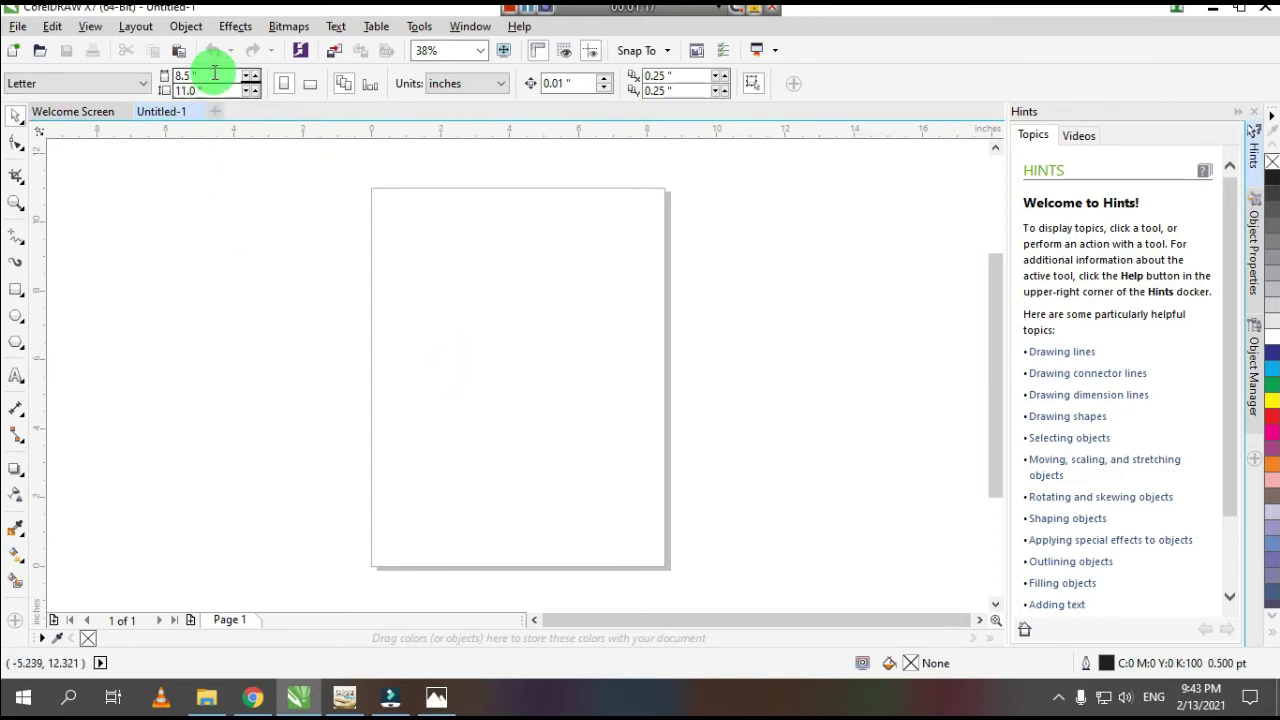
pyautogui.doubleClick(198, 75)
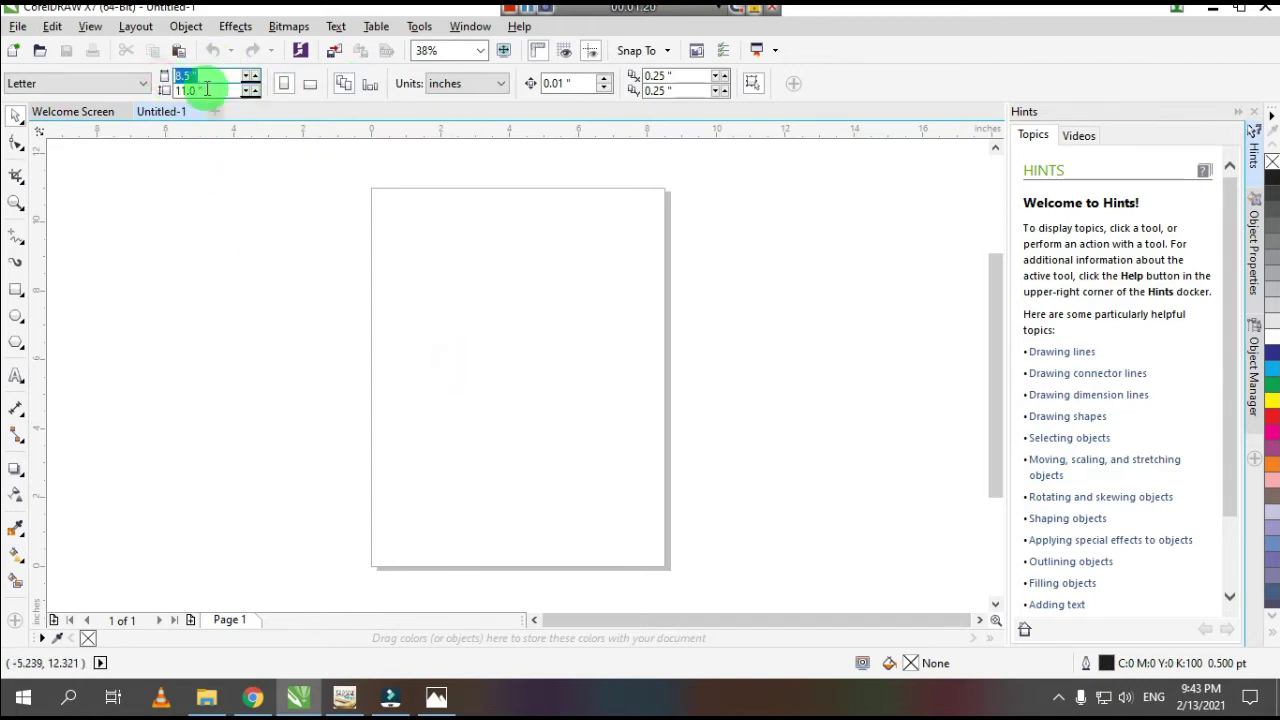
pyautogui.click(490, 83)
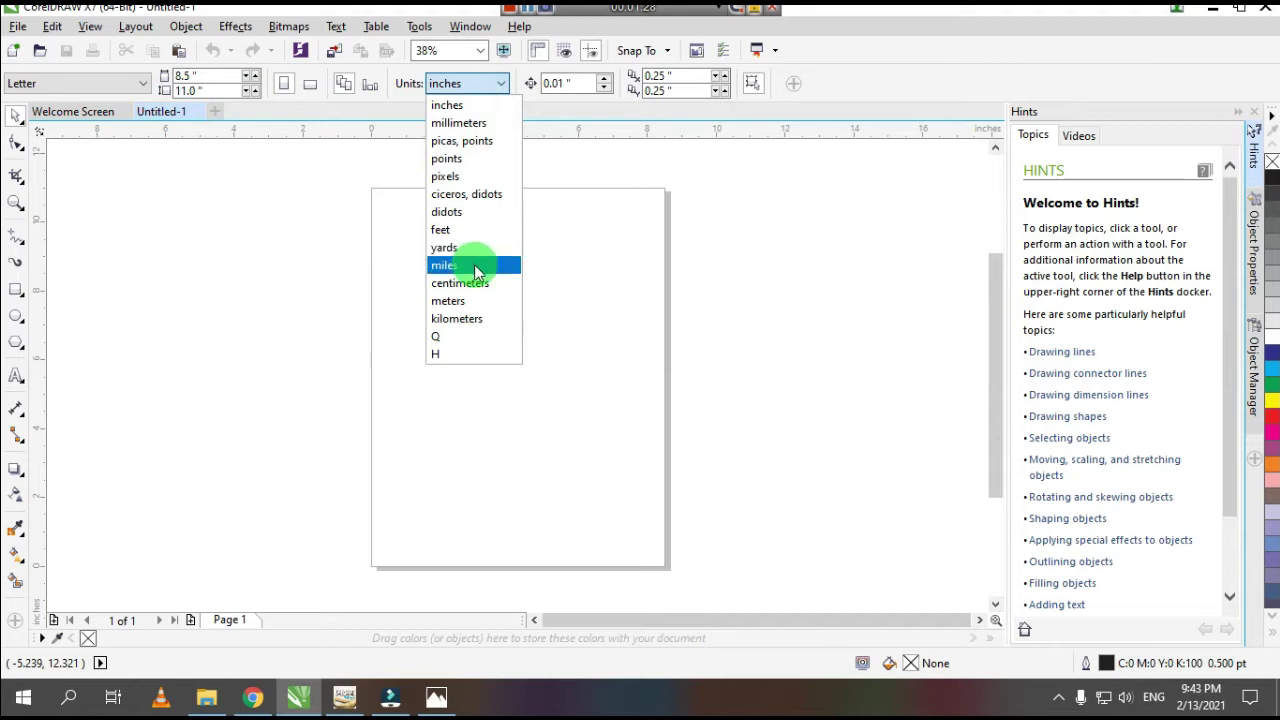
pyautogui.click(317, 153)
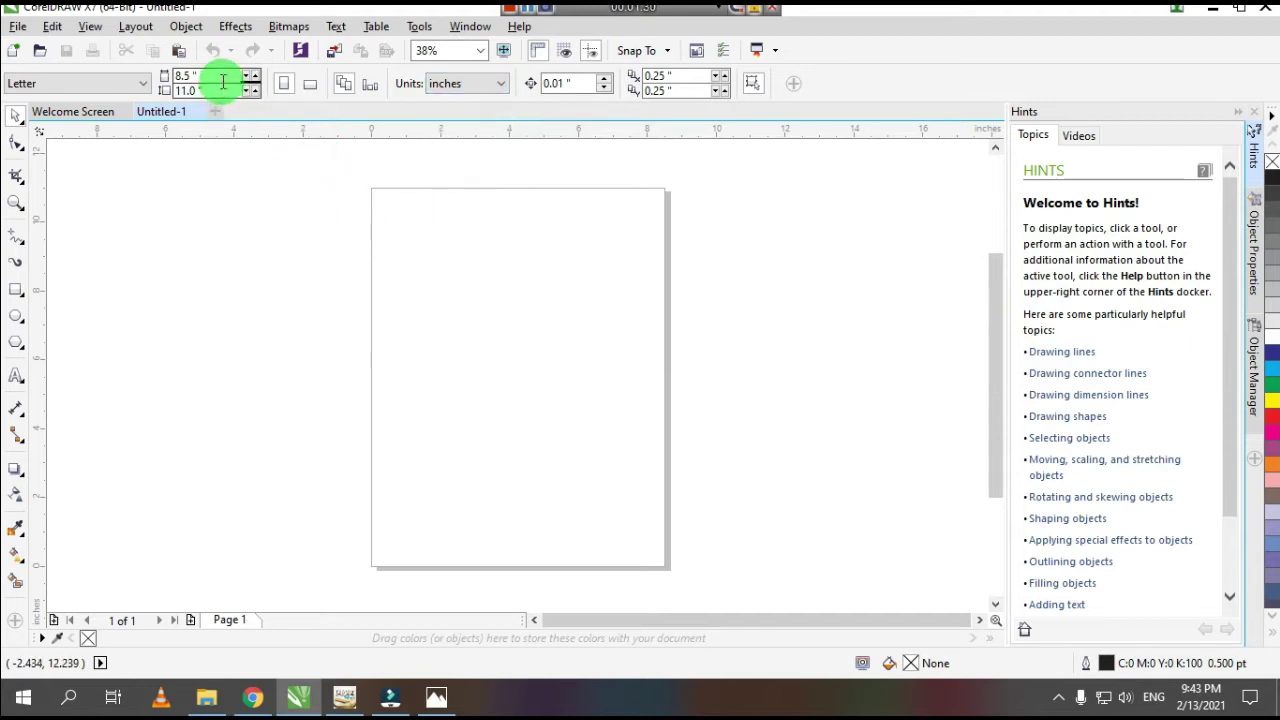
# - Set the page size to 10 × 5 inches and paste the copied Bismillah
pyautogui.doubleClick(223, 82)
pyautogui.write('10')
pyautogui.press('Tab')
pyautogui.write('5')
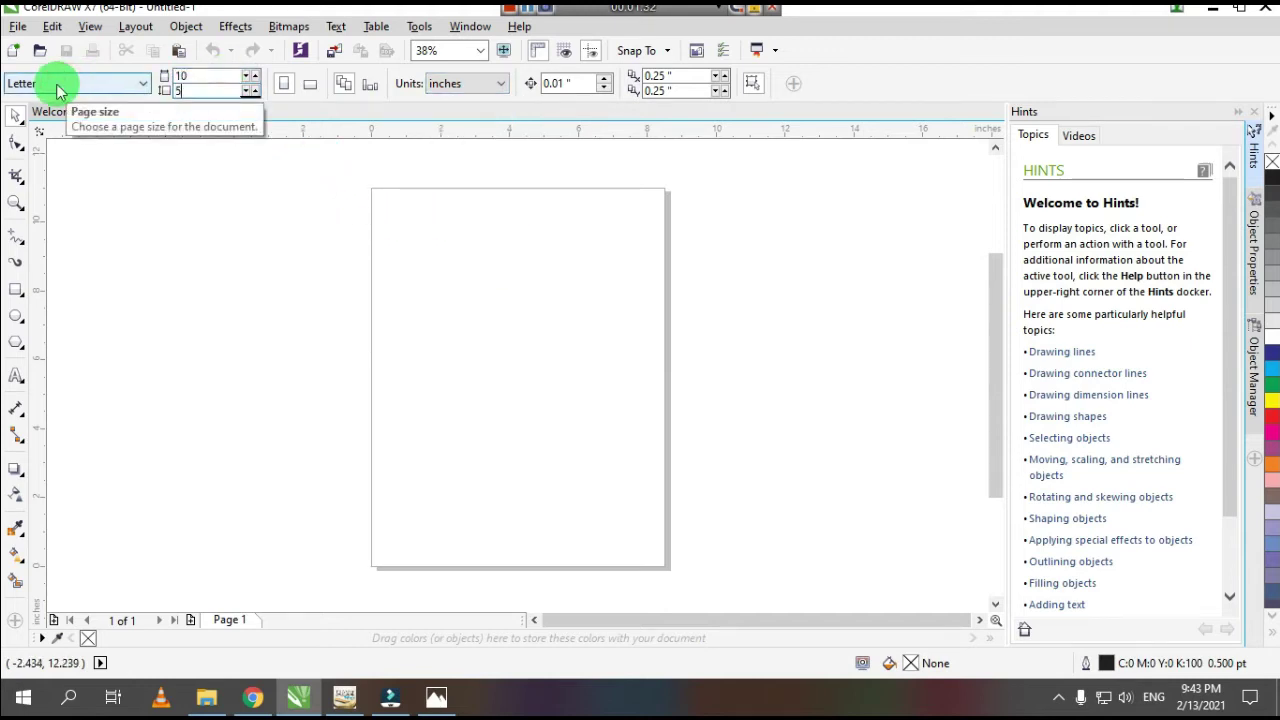
pyautogui.press('Return')
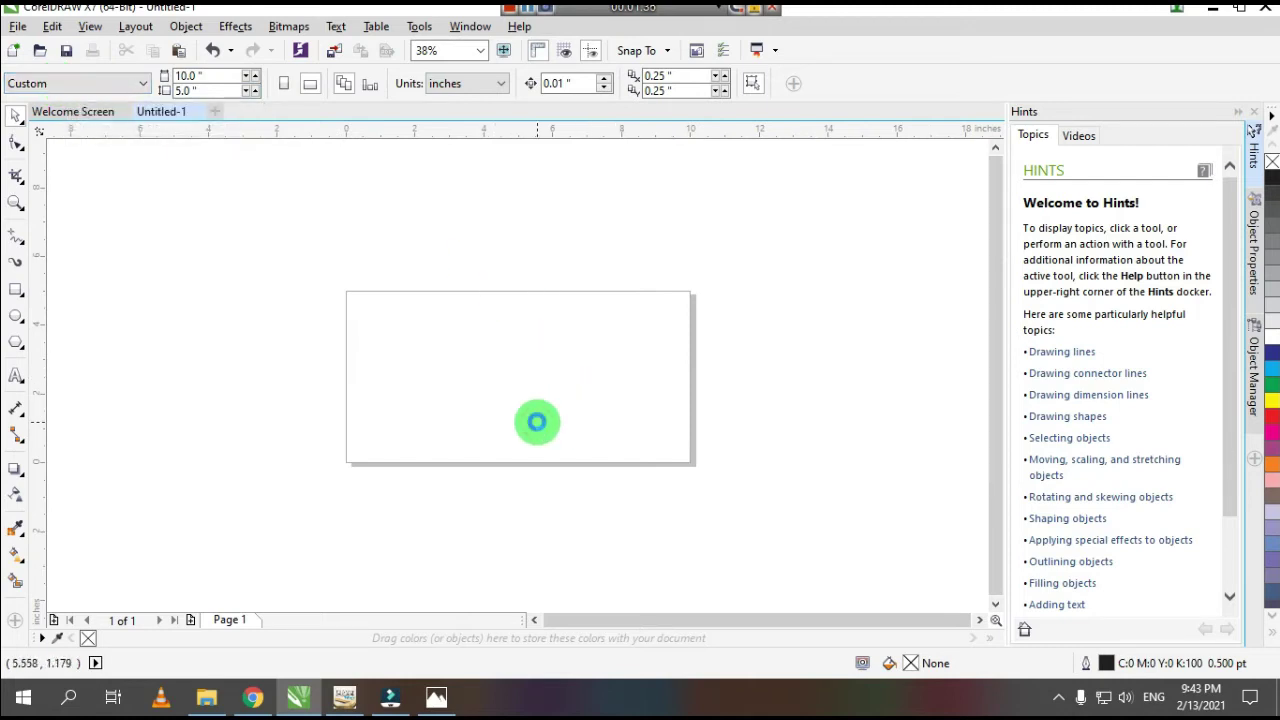
pyautogui.hotkey('ctrl', 'v')
# - Resize the pasted calligraphy group so it spans most of the page width
pyautogui.scroll(-2, 510, 372)
pyautogui.scroll(-2, 511, 366)
pyautogui.moveTo(649, 306); pyautogui.dragTo(551, 323)
pyautogui.press('F2')
pyautogui.moveTo(414, 334); pyautogui.dragTo(540, 372)
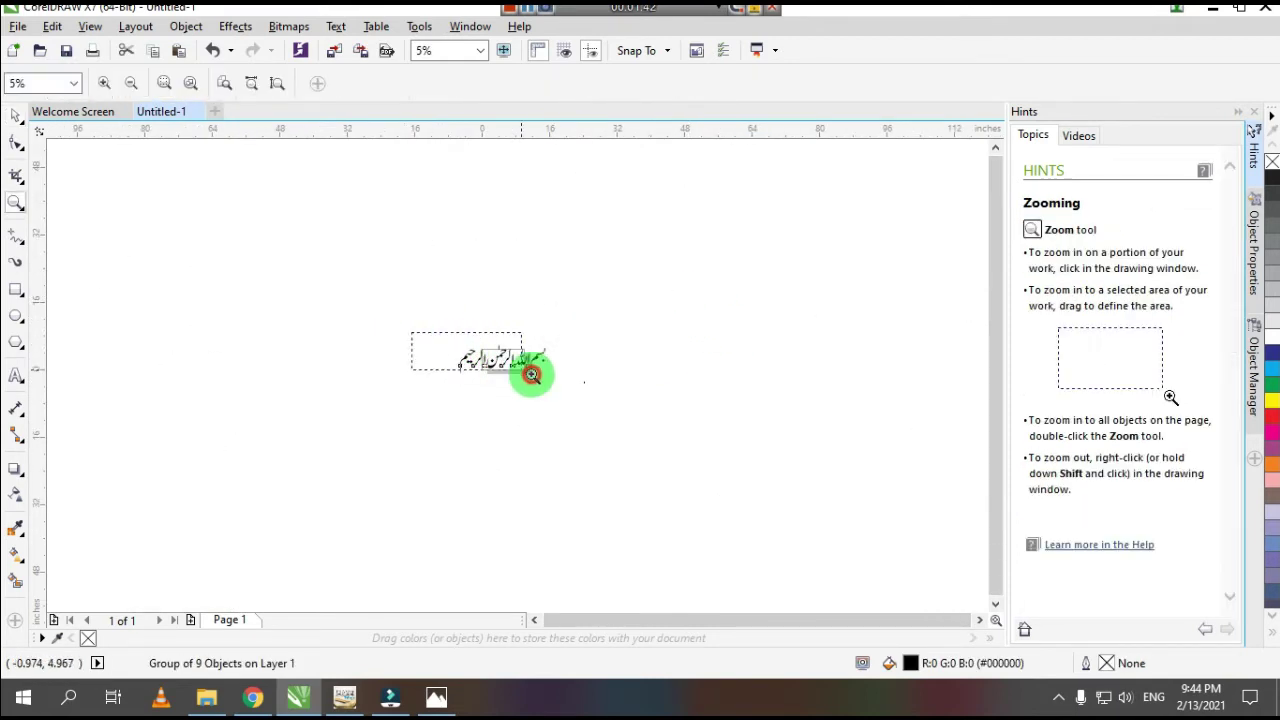
pyautogui.moveTo(863, 280); pyautogui.dragTo(666, 310)
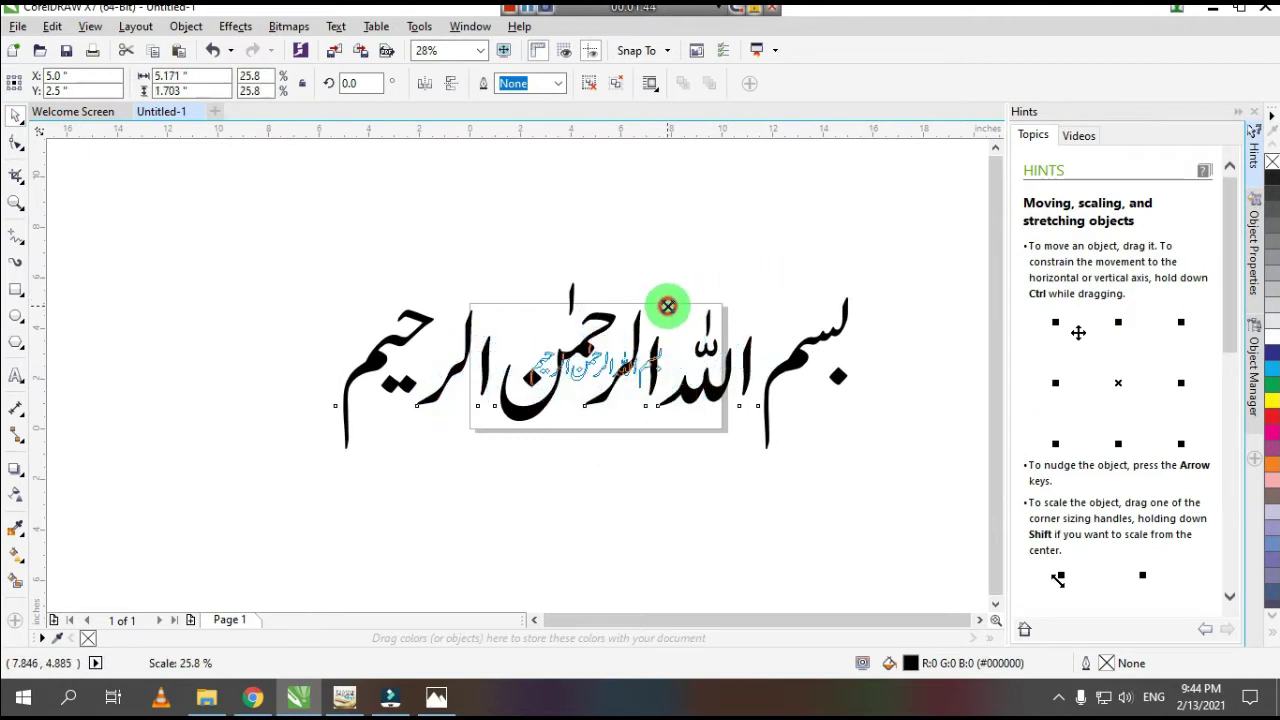
pyautogui.press('F2')
pyautogui.moveTo(403, 266); pyautogui.dragTo(751, 466)
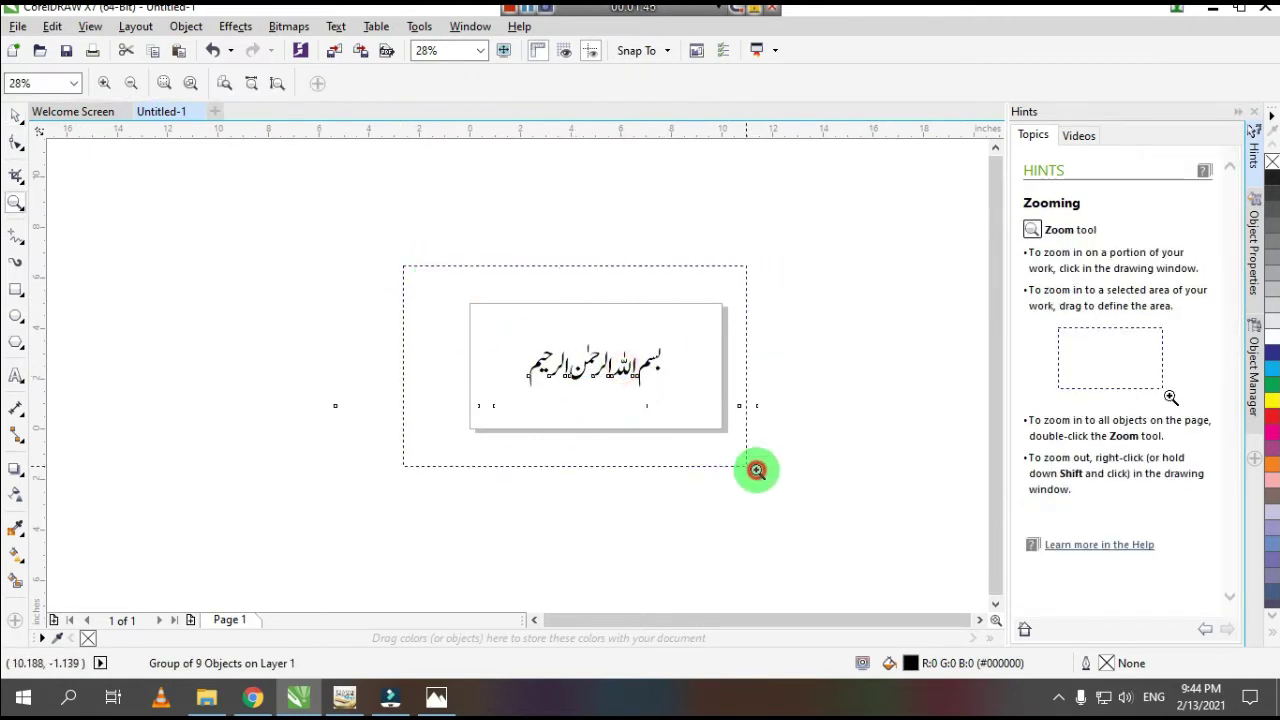
pyautogui.moveTo(615, 399); pyautogui.dragTo(651, 429)
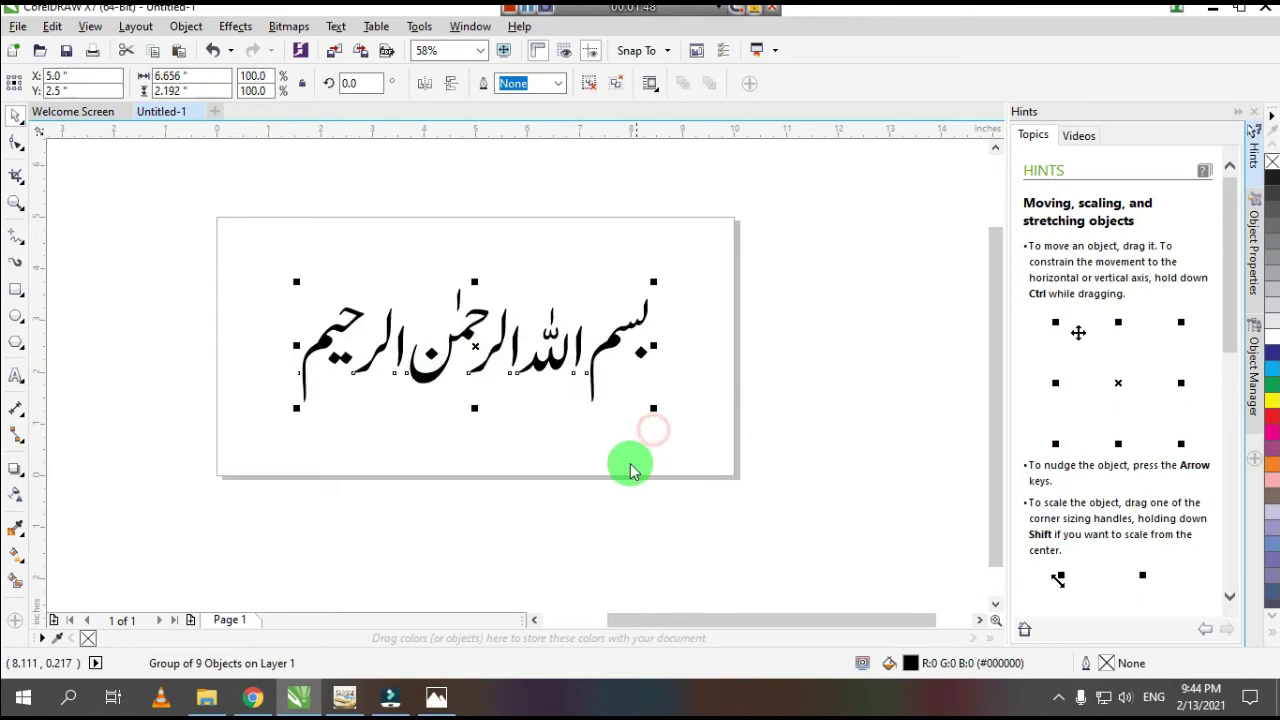
pyautogui.press('F2')
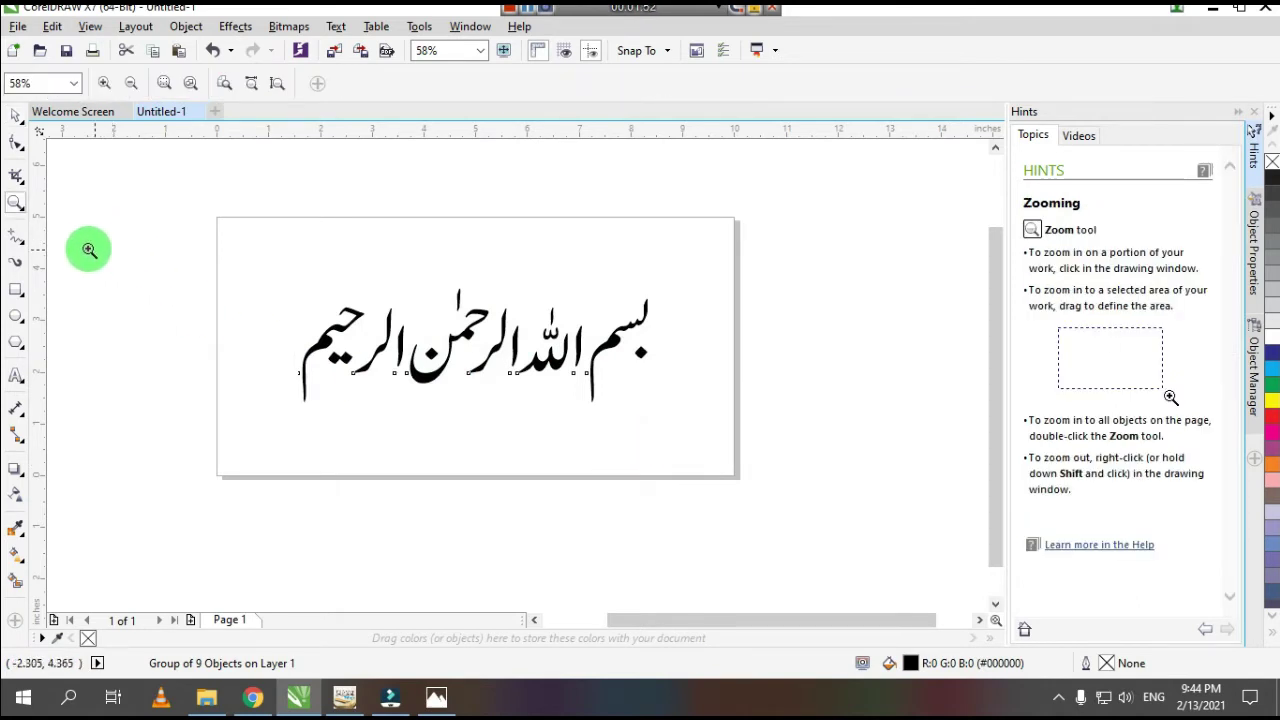
# - Ungroup the calligraphy with Ctrl+U and zoom in on the separate pieces
pyautogui.click(16, 116)
pyautogui.click(80, 189)
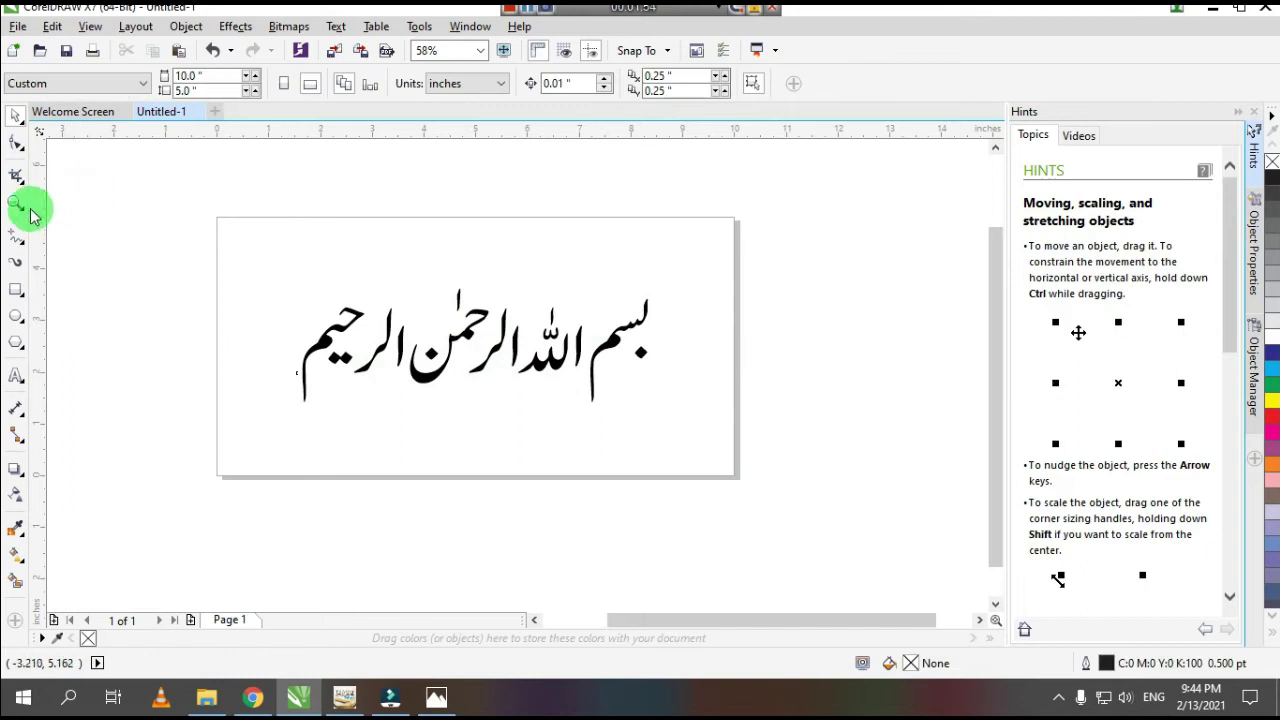
pyautogui.click(320, 345)
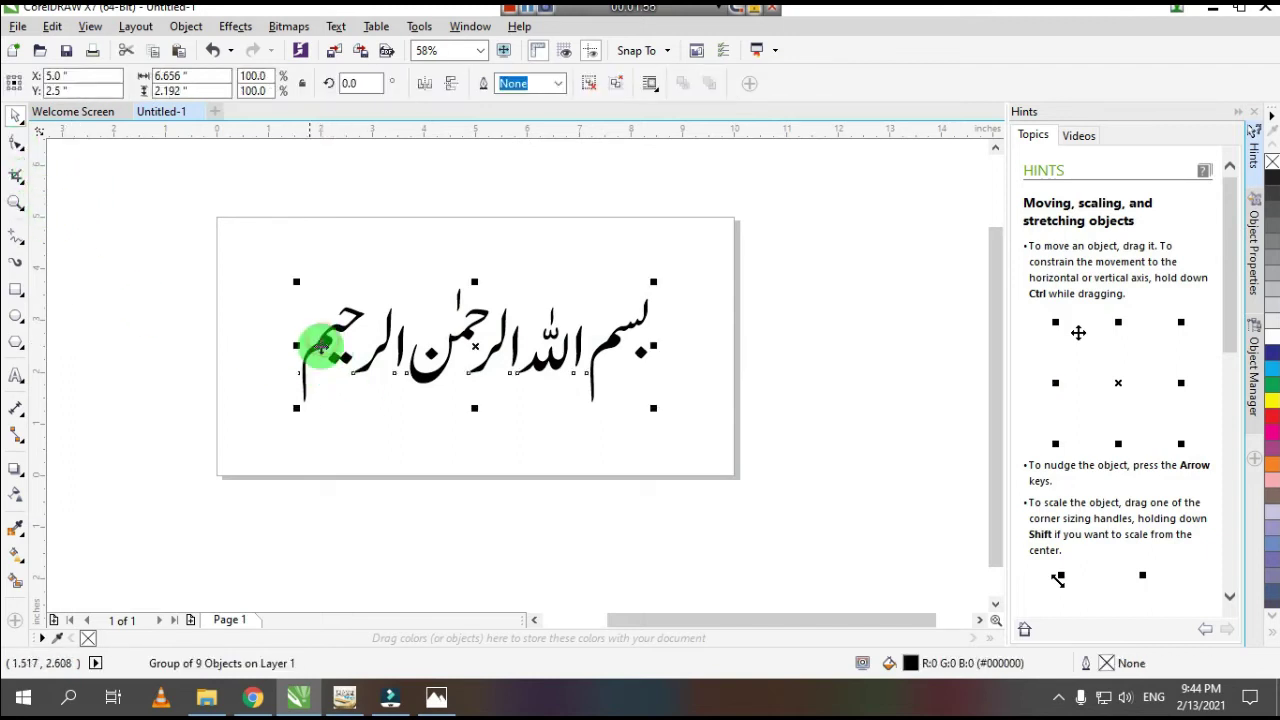
pyautogui.hotkey('ctrl', 'u')
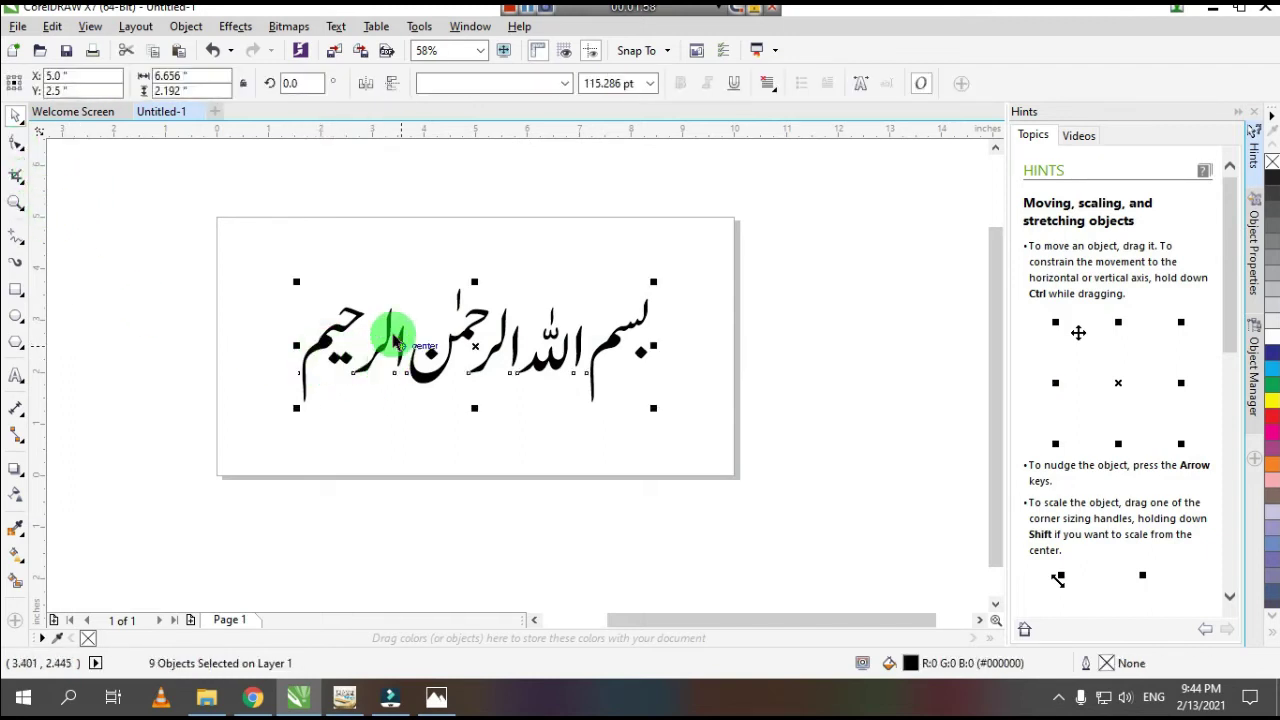
pyautogui.click(384, 250)
pyautogui.press('z')
pyautogui.click(447, 336)
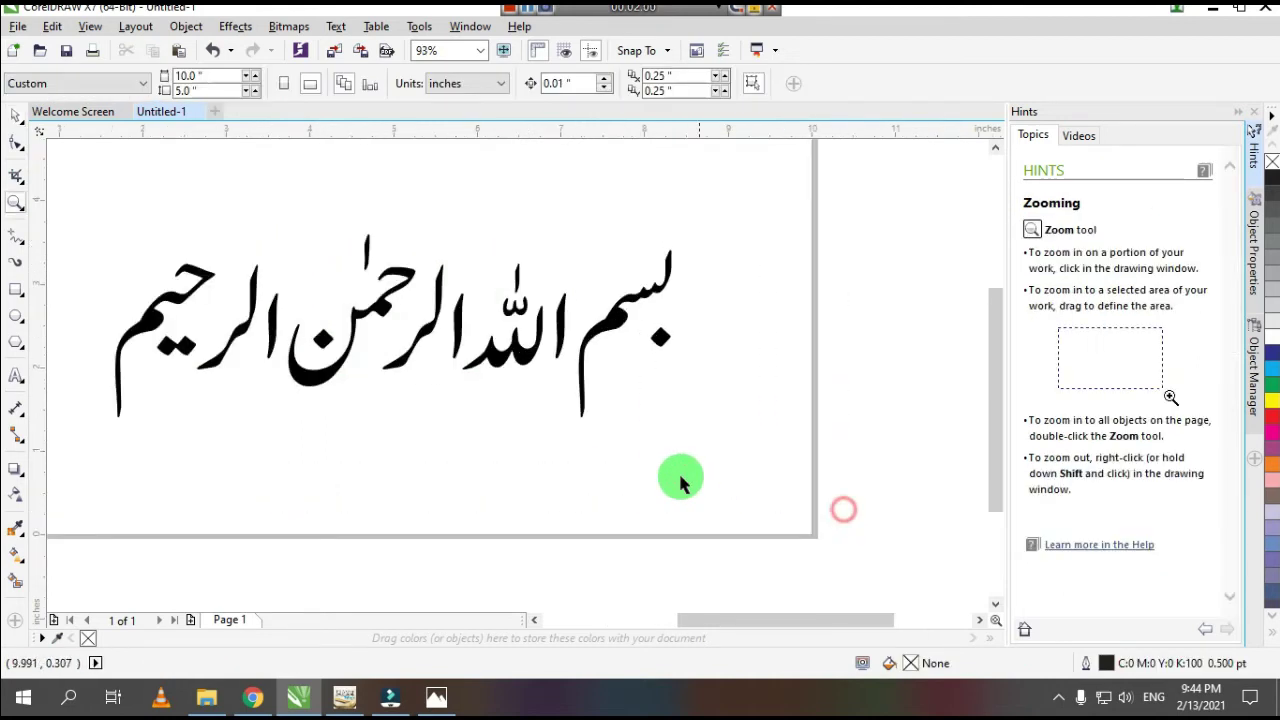
pyautogui.click(594, 325)
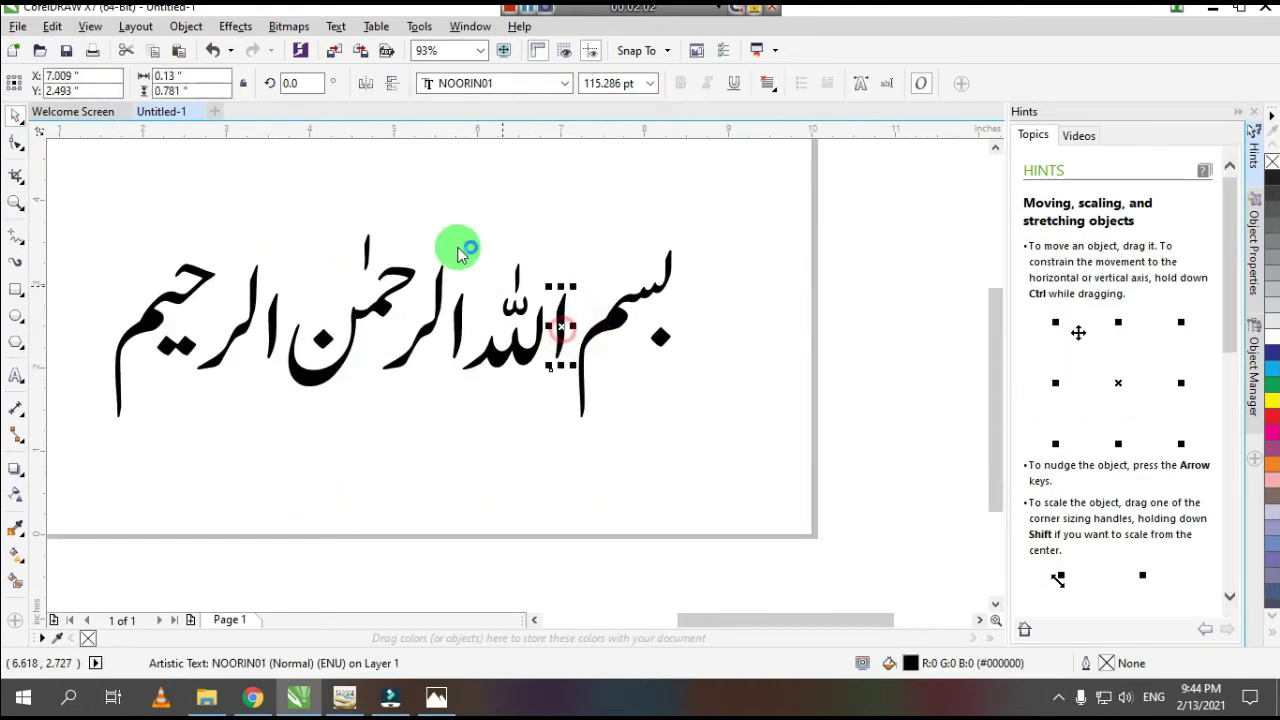
# - Nudge the Allah word slightly right and zoom in on the calligraphy
pyautogui.scroll(3, 586, 400)
pyautogui.moveTo(471, 405)
pyautogui.mouseDown()
pyautogui.moveTo(477, 432)
pyautogui.moveTo(485, 359)
pyautogui.moveTo(486, 429)
pyautogui.moveTo(466, 434)
pyautogui.moveTo(514, 434)
pyautogui.moveTo(449, 440)
pyautogui.moveTo(486, 437)
pyautogui.moveTo(349, 400)
pyautogui.moveTo(400, 423)
pyautogui.moveTo(330, 390)
pyautogui.moveTo(400, 425)
pyautogui.mouseUp()
pyautogui.scroll(-3, 585, 408)
pyautogui.click(563, 266)
pyautogui.press('z')
pyautogui.scroll(1, 814, 551)
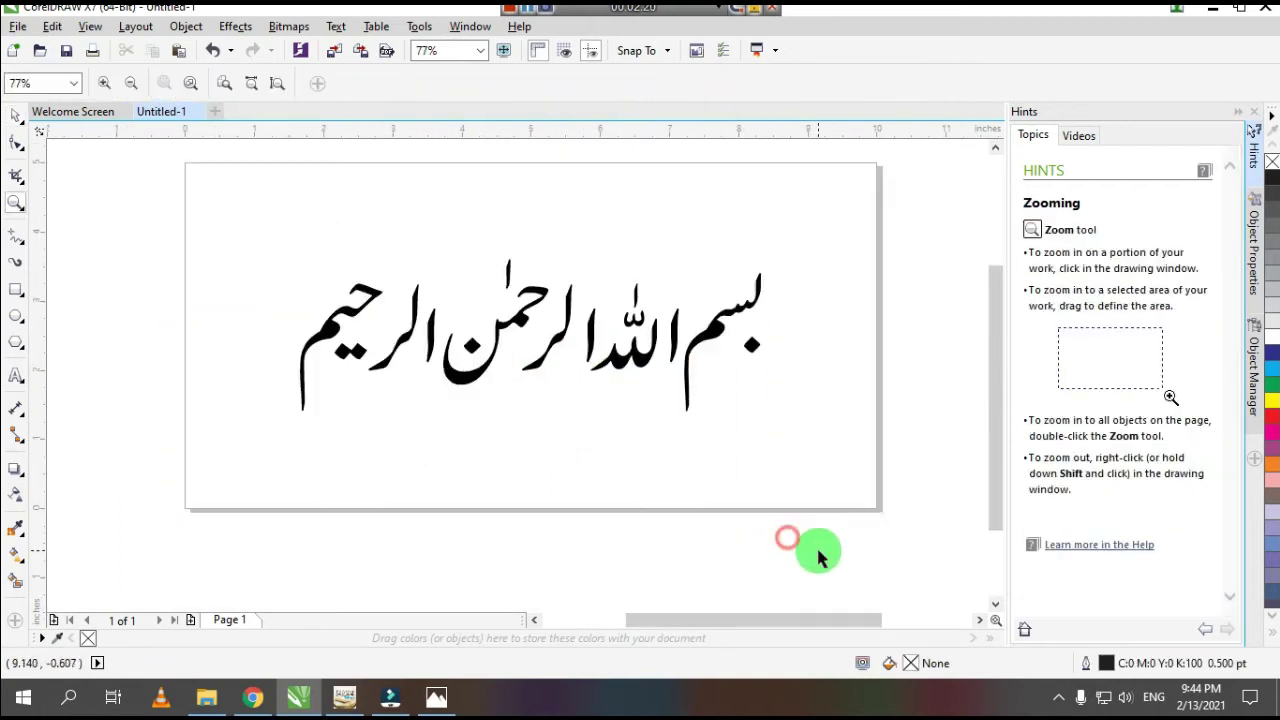
pyautogui.moveTo(830, 212); pyautogui.dragTo(577, 457)
# - Colour the first two words red, the middle word cyan and the left word green
pyautogui.moveTo(708, 326); pyautogui.dragTo(926, 332)
pyautogui.hotkey('ctrl', 'z')
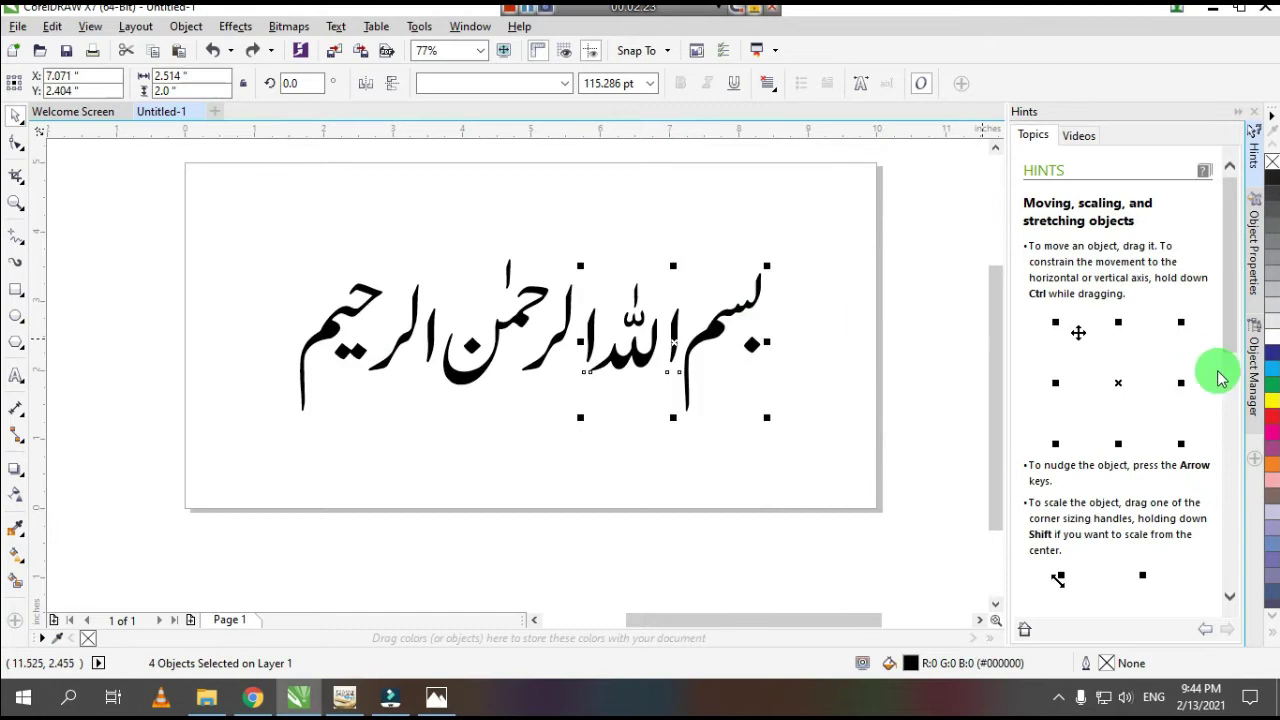
pyautogui.click(1268, 418)
pyautogui.click(880, 437)
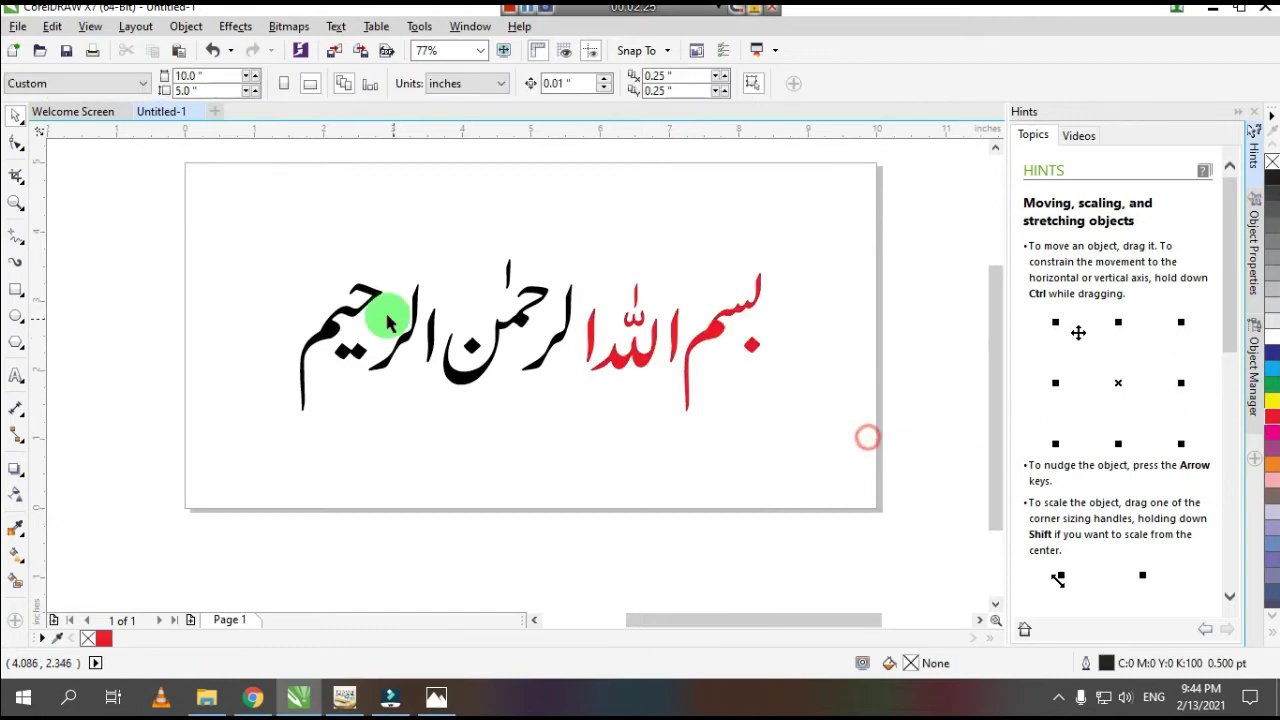
pyautogui.moveTo(438, 215)
pyautogui.mouseDown()
pyautogui.moveTo(573, 424)
pyautogui.moveTo(610, 440)
pyautogui.mouseUp()
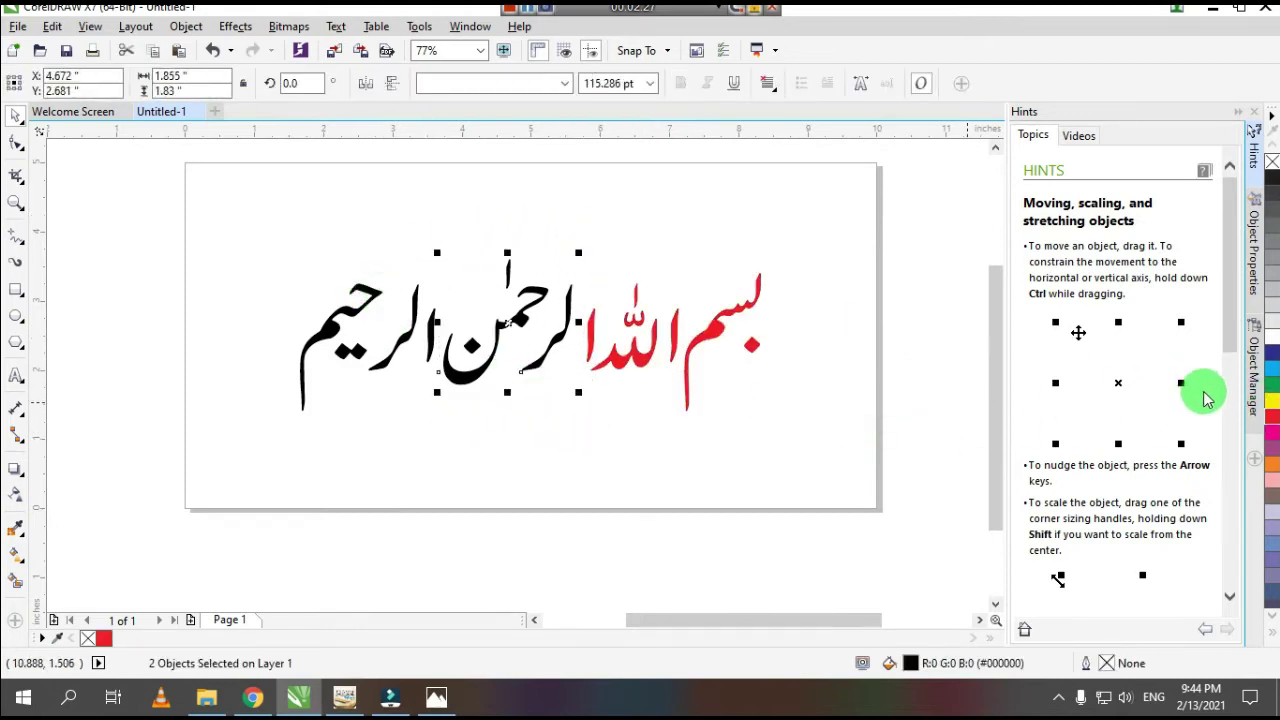
pyautogui.click(1272, 368)
pyautogui.click(621, 455)
pyautogui.moveTo(225, 198); pyautogui.dragTo(463, 457)
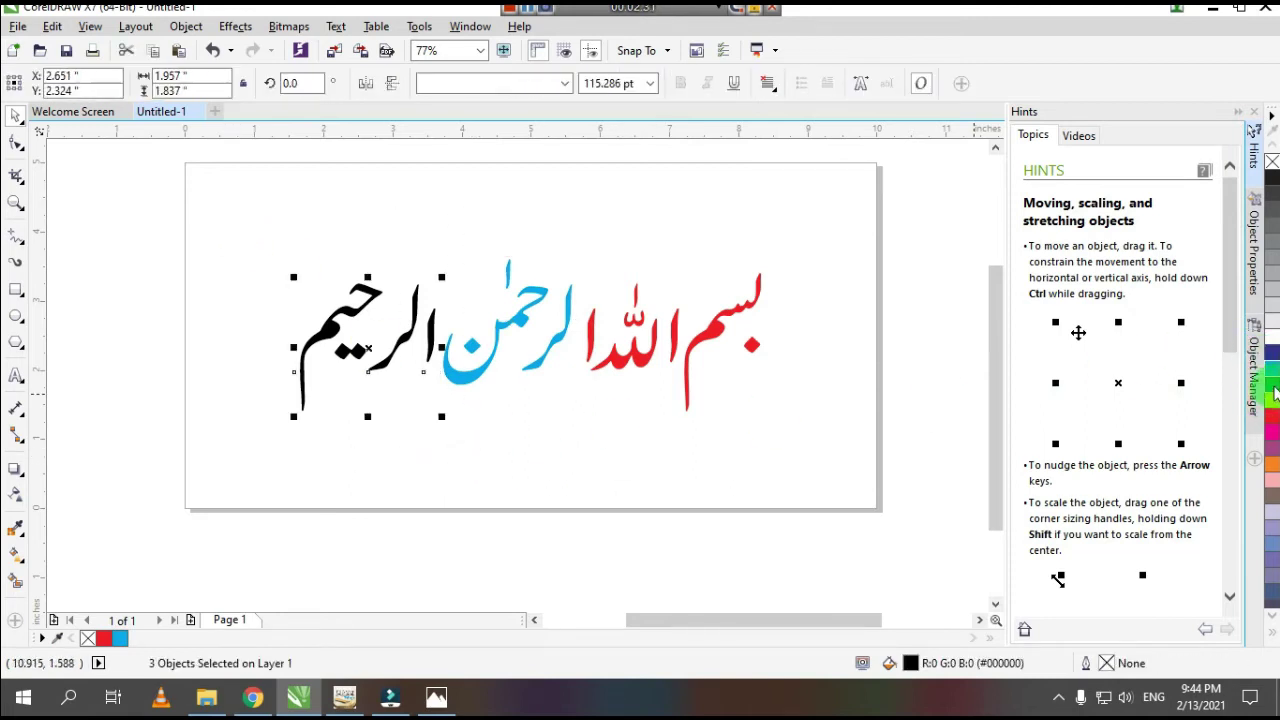
pyautogui.click(1272, 390)
pyautogui.click(806, 469)
# - Zoom out to the whole page, then zoom back in closely on the calligraphy
pyautogui.scroll(-2, 500, 423)
pyautogui.press('z')
pyautogui.moveTo(301, 236); pyautogui.dragTo(905, 550)
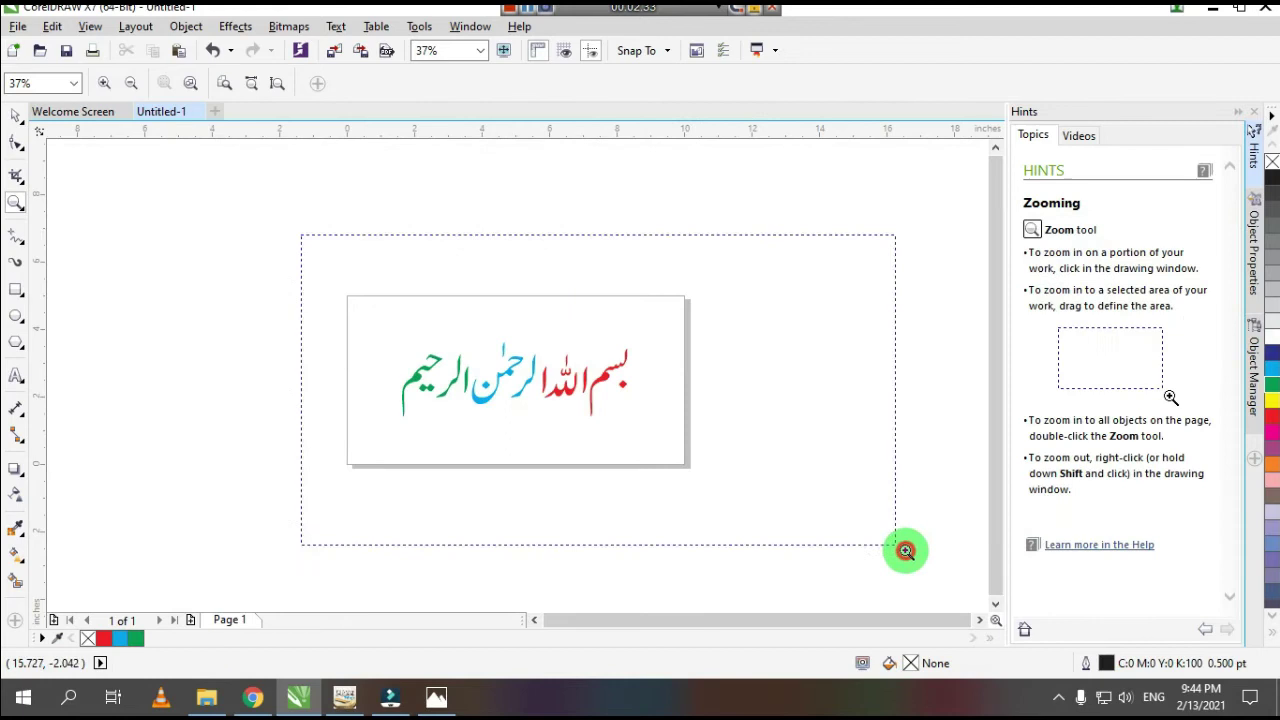
pyautogui.moveTo(666, 221); pyautogui.dragTo(130, 460)
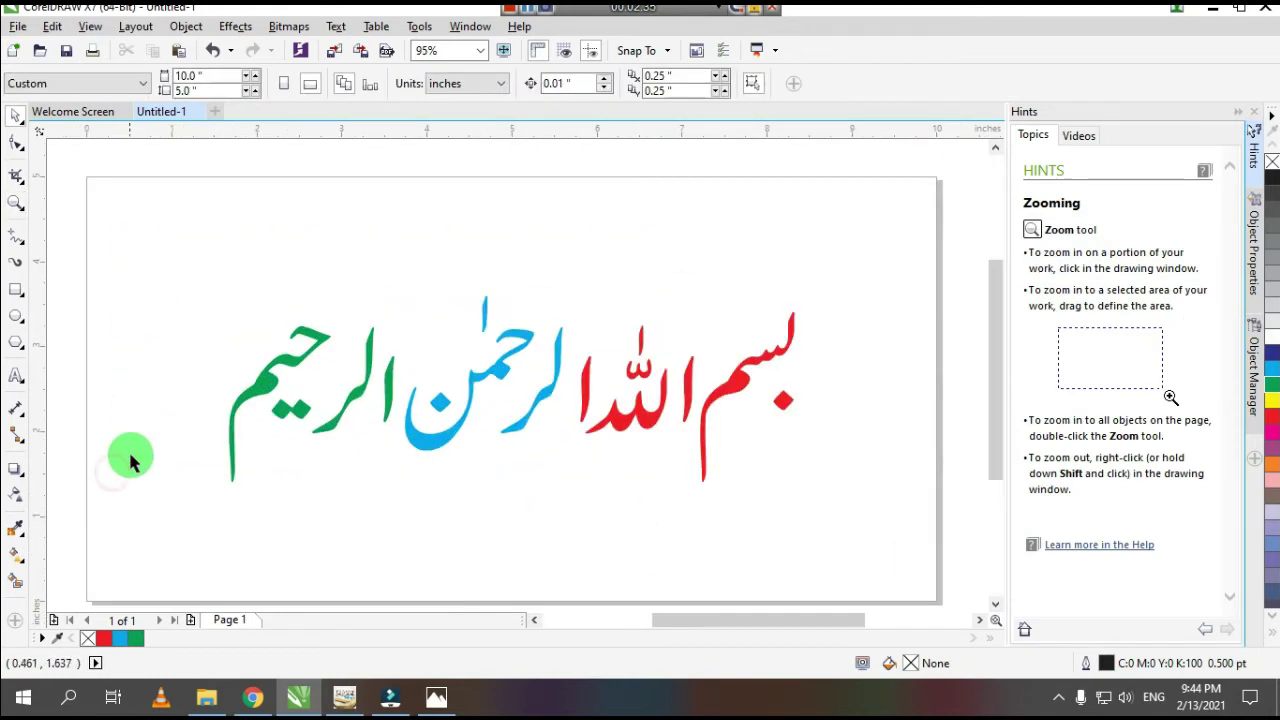
# - Draw a yellow-filled rectangle around the calligraphy, stretched slightly taller above the text
pyautogui.click(17, 290)
pyautogui.moveTo(178, 290); pyautogui.dragTo(843, 527)
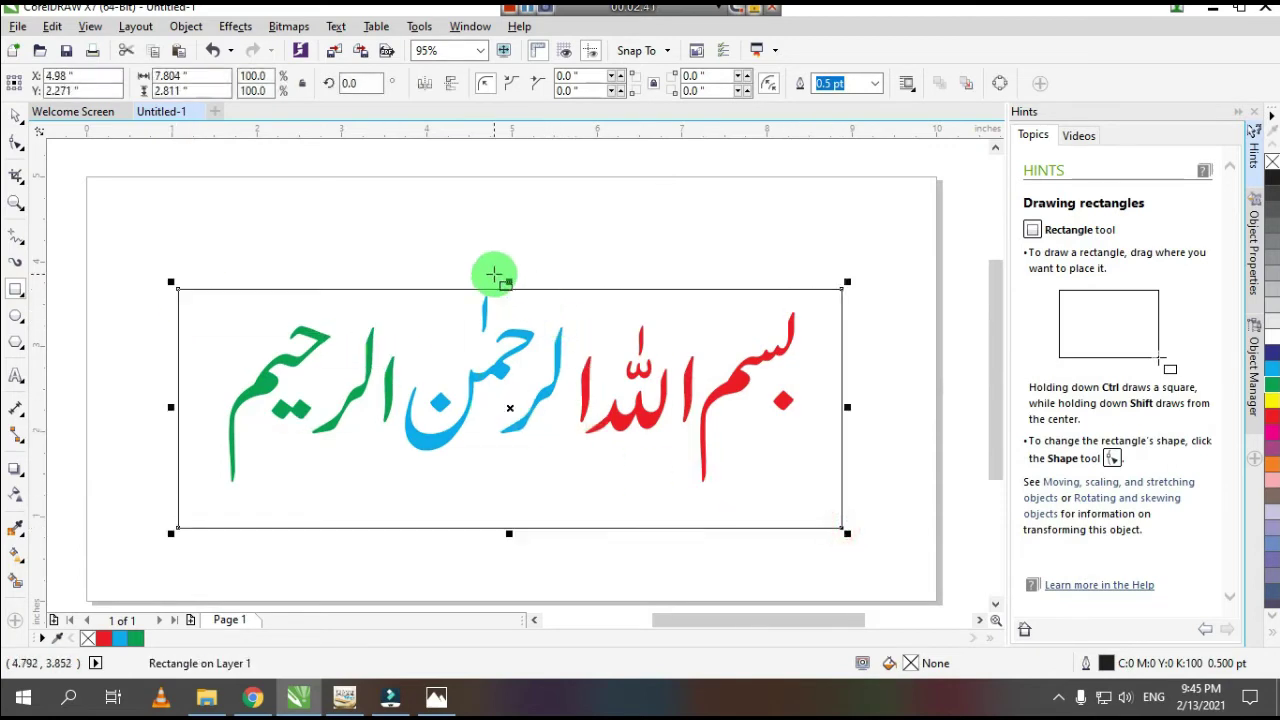
pyautogui.moveTo(509, 283); pyautogui.dragTo(508, 264)
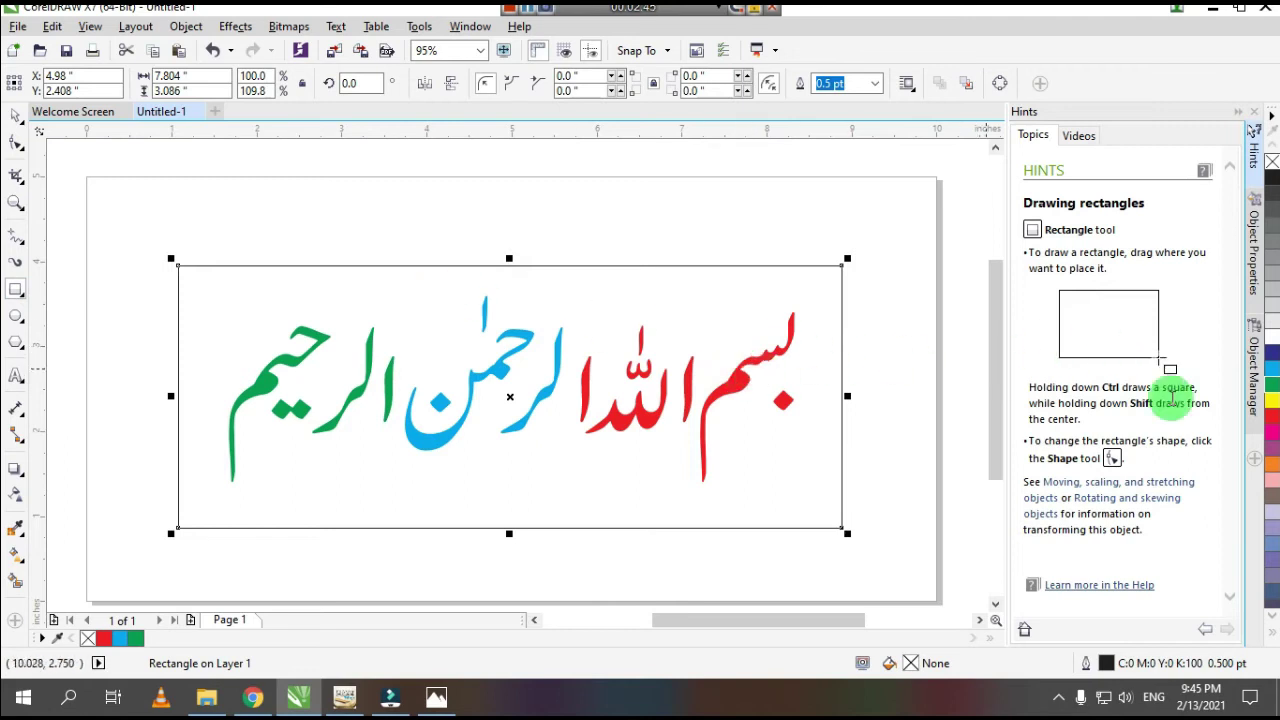
pyautogui.click(1273, 406)
pyautogui.click(1272, 332)
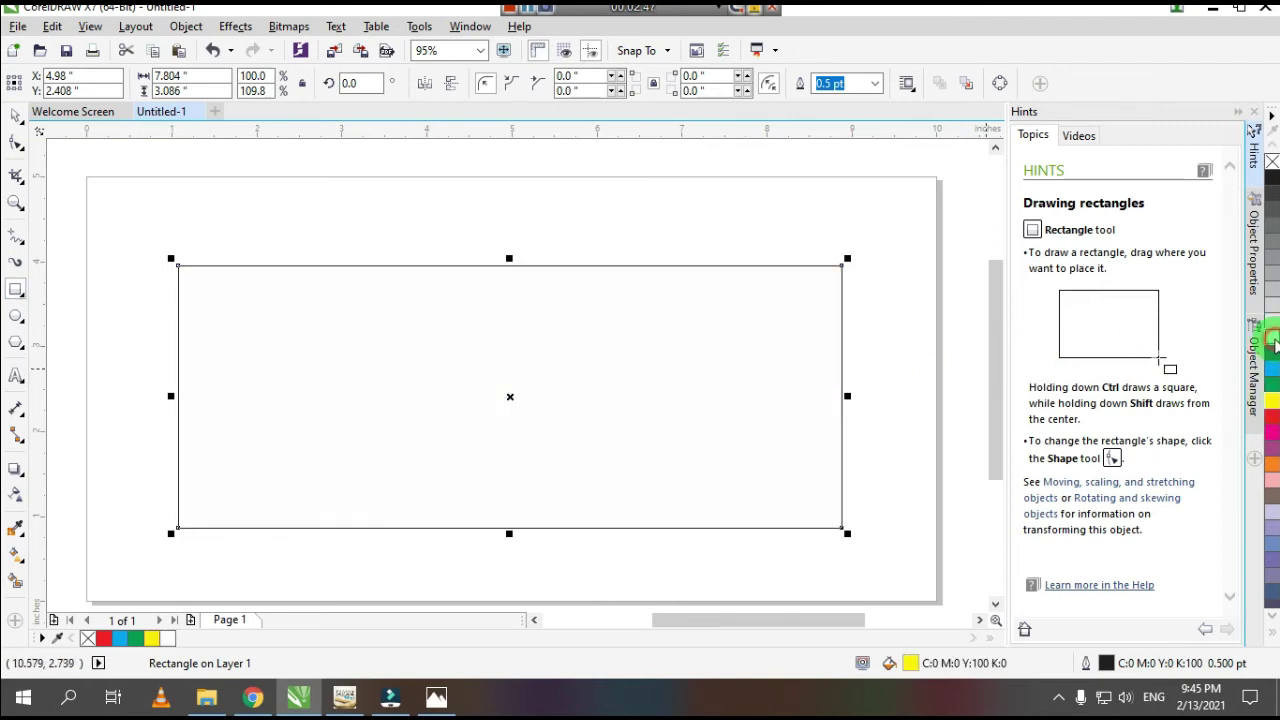
pyautogui.click(1274, 403)
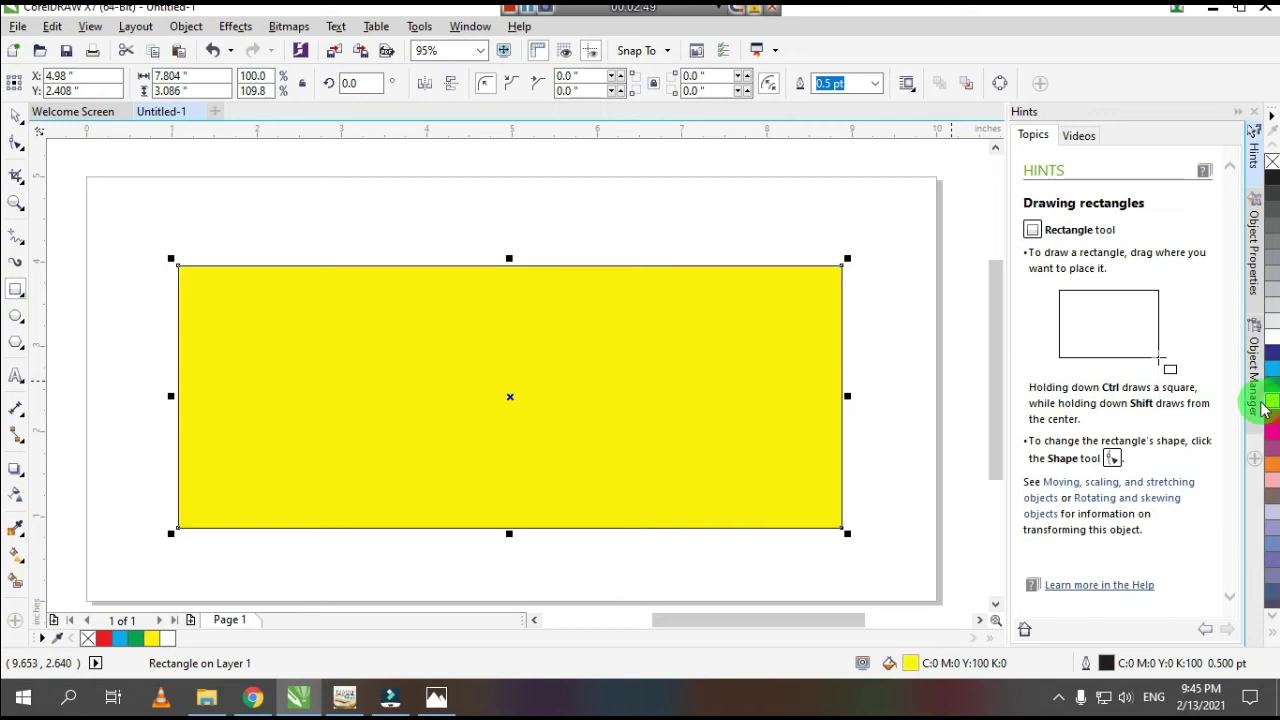
pyautogui.click(15, 116)
pyautogui.moveTo(517, 423)
pyautogui.mouseDown()
pyautogui.moveTo(543, 499)
pyautogui.moveTo(533, 413)
pyautogui.mouseUp()
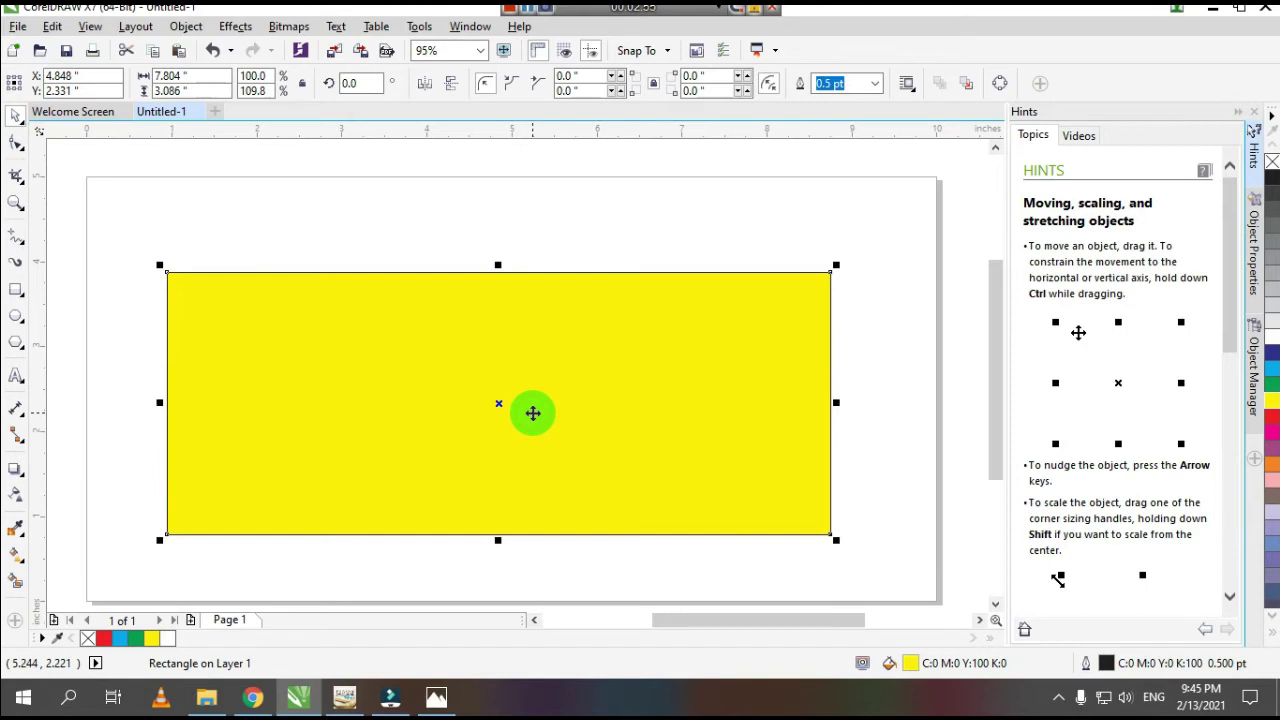
# - Send the yellow rectangle behind the calligraphy with Shift+PageDown
pyautogui.hotkey('shift', 'pagedown')
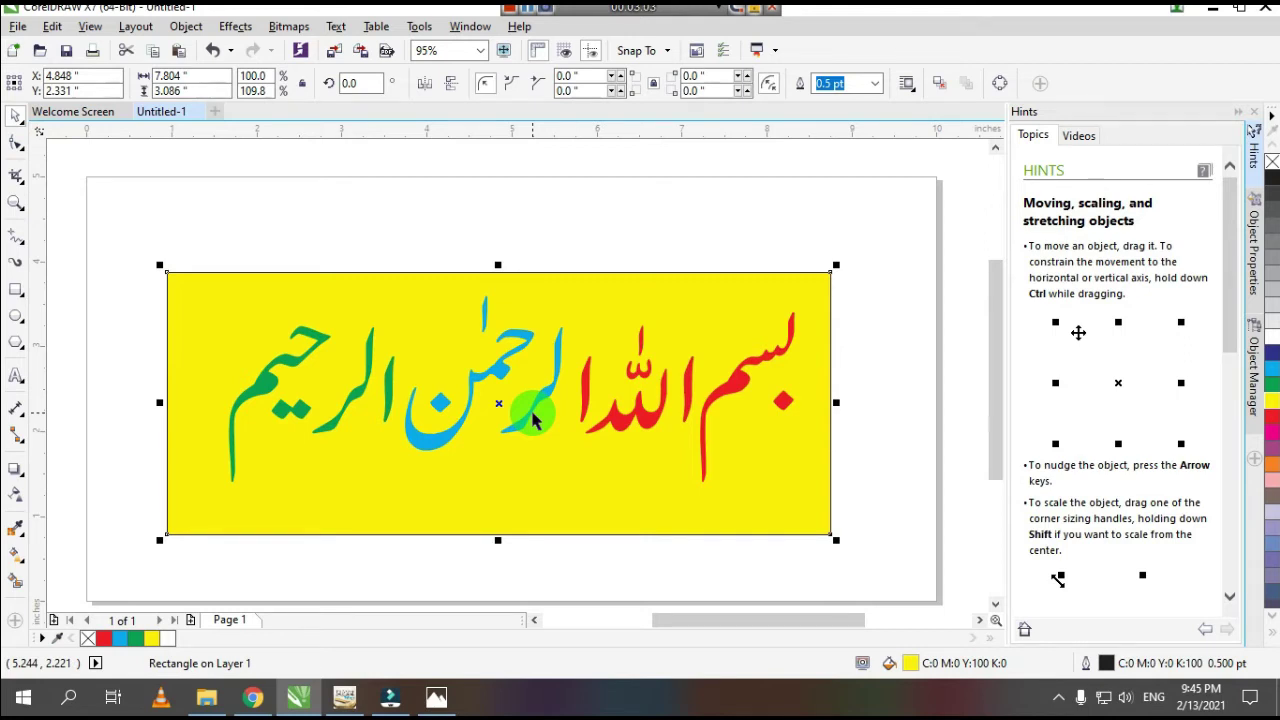
pyautogui.hotkey('shift', 'pageup')
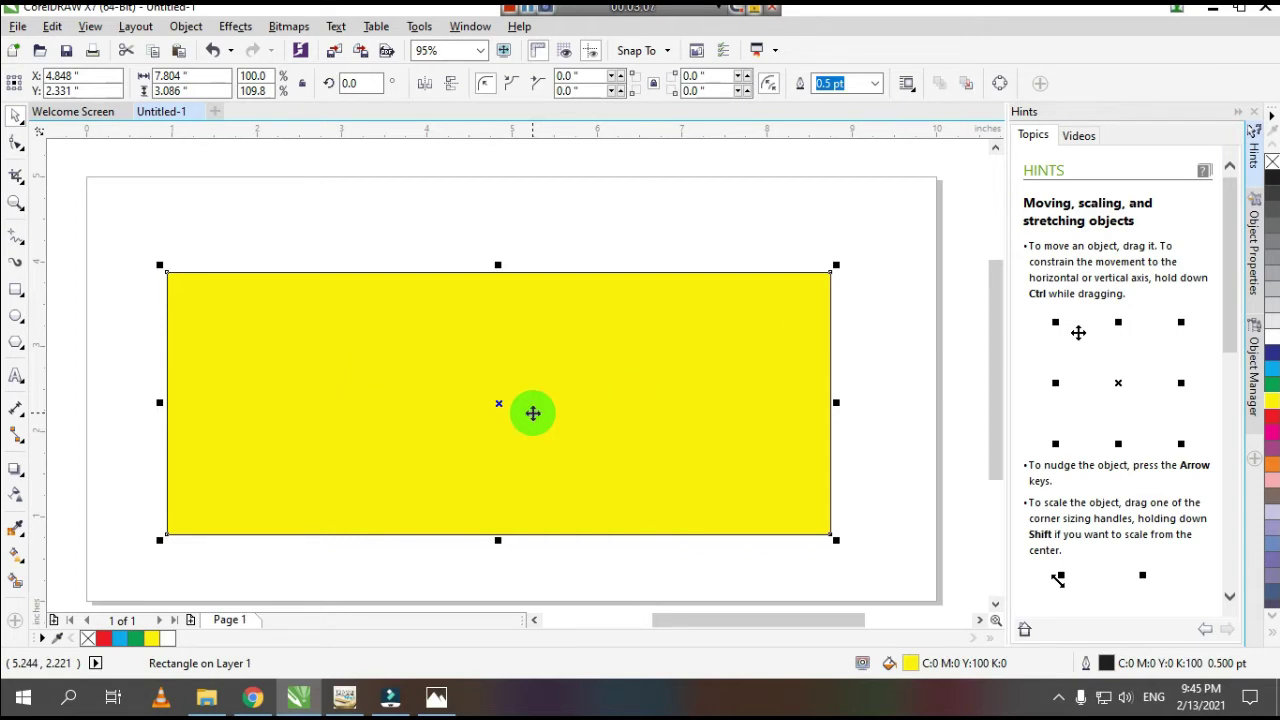
pyautogui.hotkey('shift', 'pagedown')
pyautogui.hotkey('shift', 'pageup')
pyautogui.hotkey('shift', 'pagedown')
pyautogui.moveTo(502, 208); pyautogui.dragTo(817, 508)
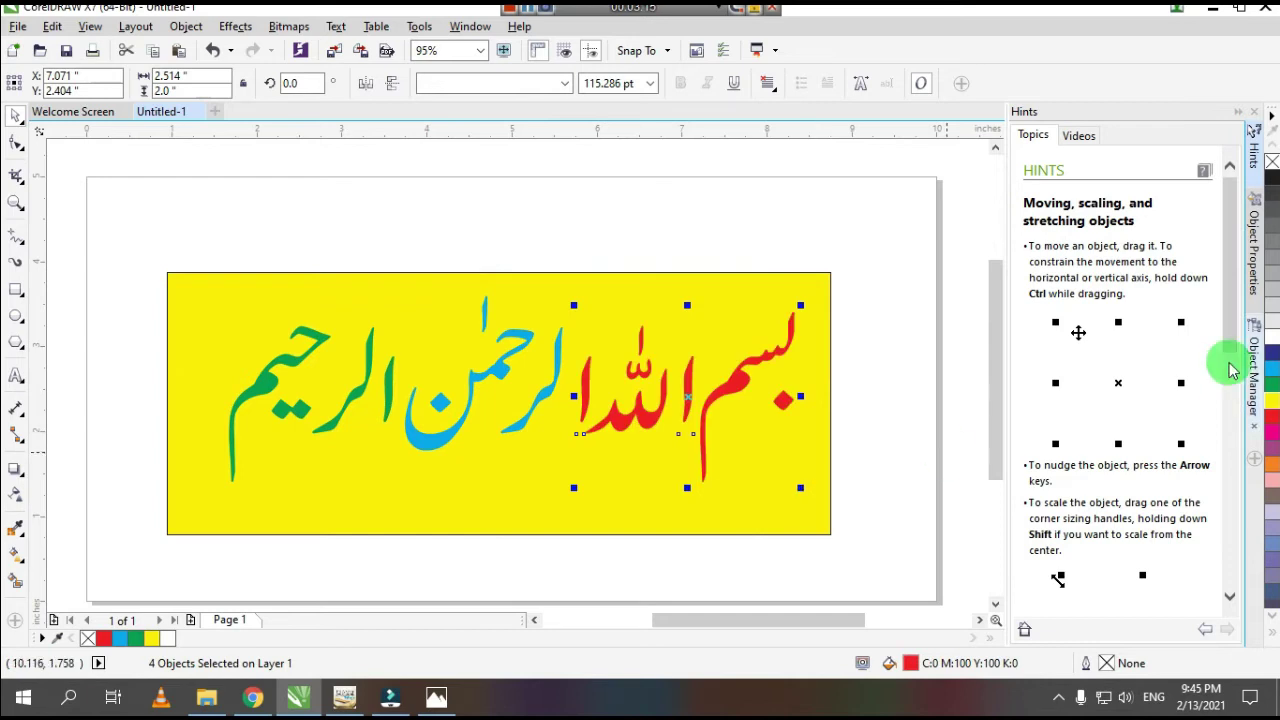
pyautogui.click(786, 289)
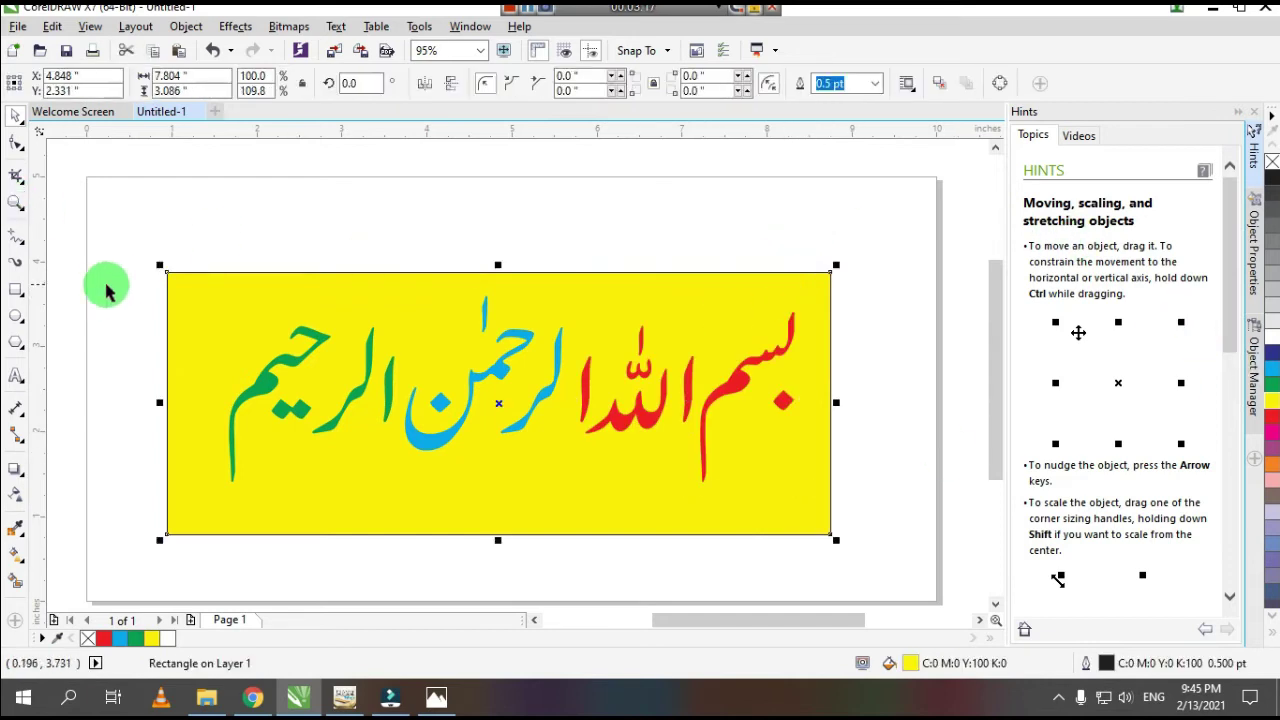
pyautogui.click(180, 243)
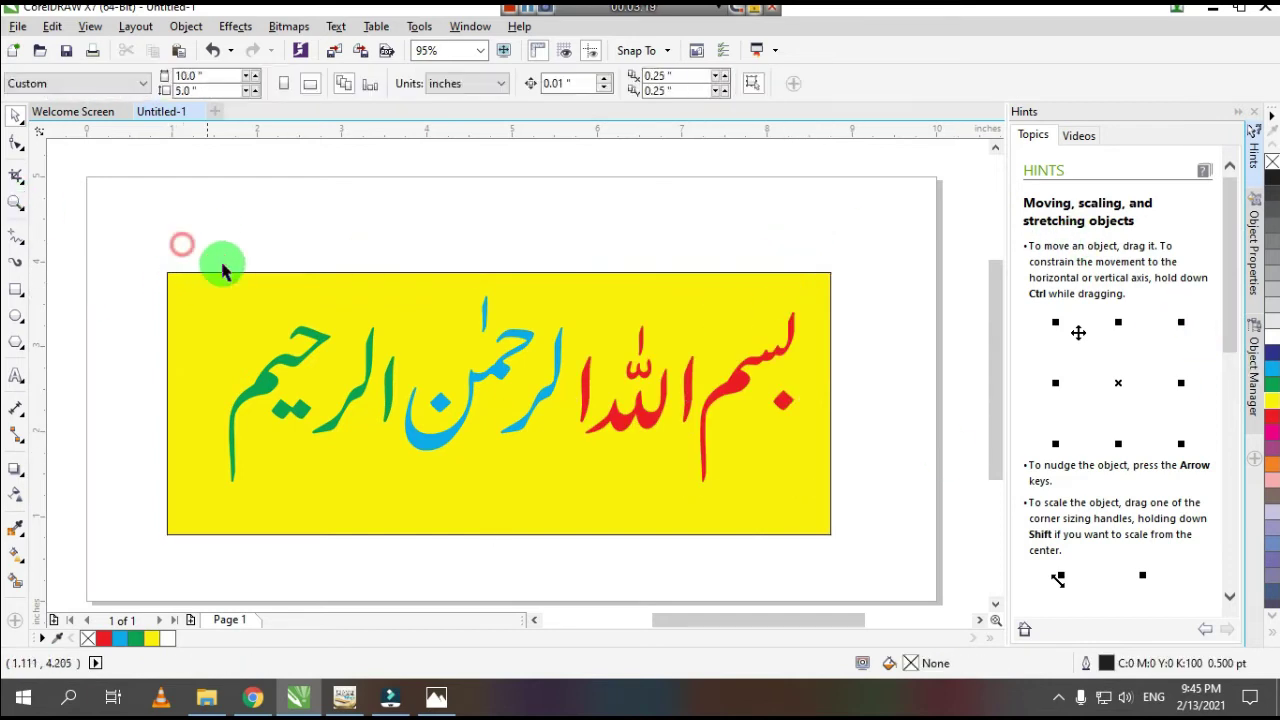
# - Zoom in on the rectangle's top-left corner, reselect the rectangle and undo the last change
pyautogui.press('z')
pyautogui.moveTo(114, 223); pyautogui.dragTo(194, 294)
pyautogui.scroll(-3, 284, 280)
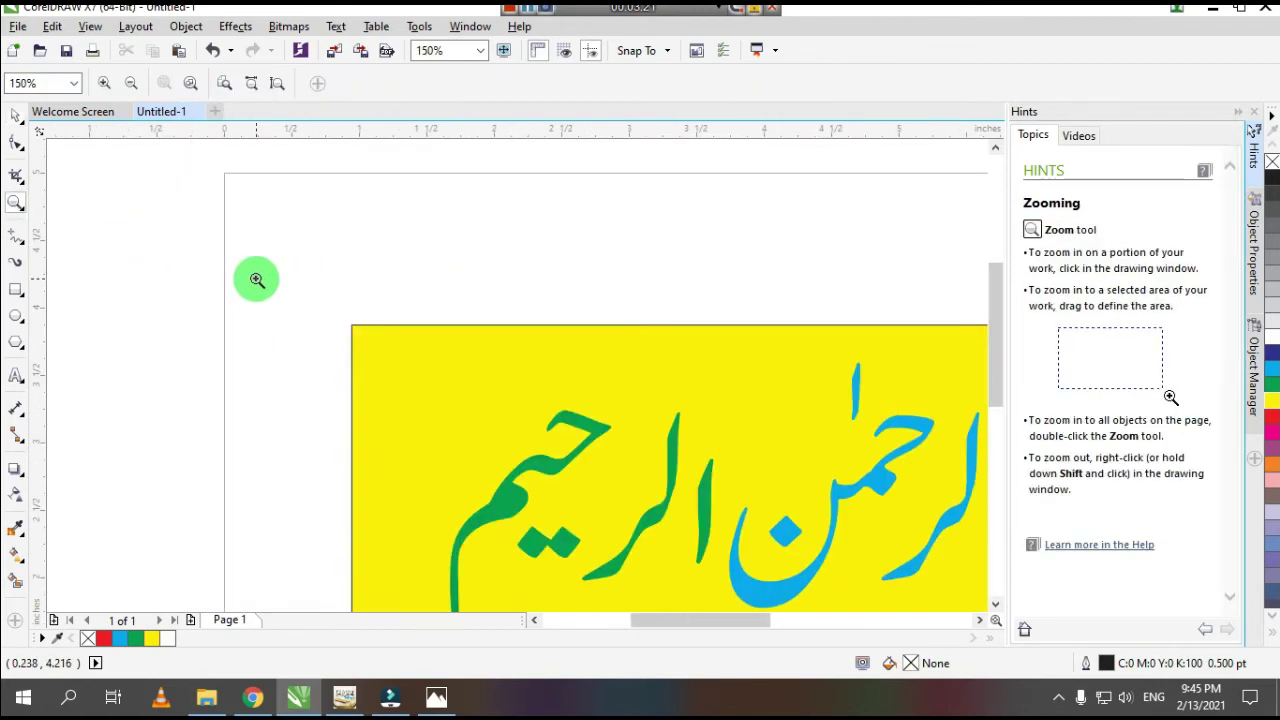
pyautogui.press('space')
pyautogui.click(486, 370)
pyautogui.hotkey('ctrl', 'z')
# - Try corner radii of 1 and 10 on the rectangle, then undo both
pyautogui.click(615, 91)
pyautogui.click(488, 88)
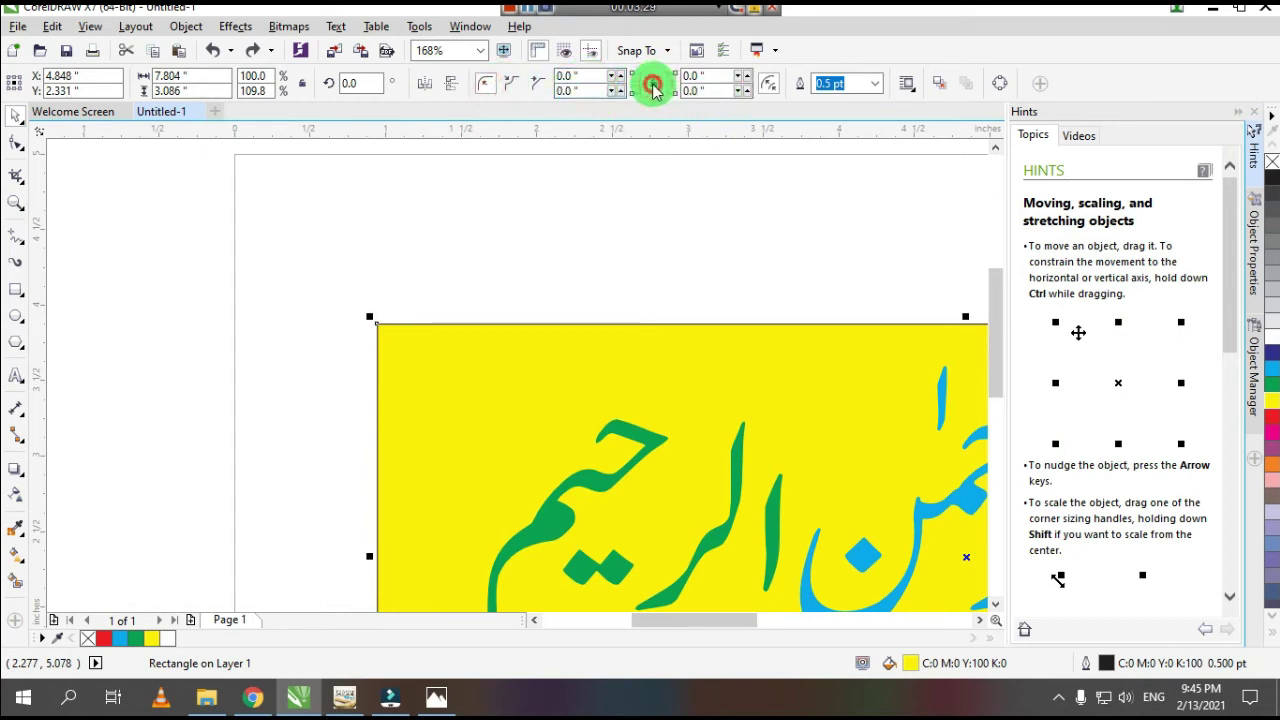
pyautogui.scroll(-2, 506, 323)
pyautogui.scroll(-2, 709, 366)
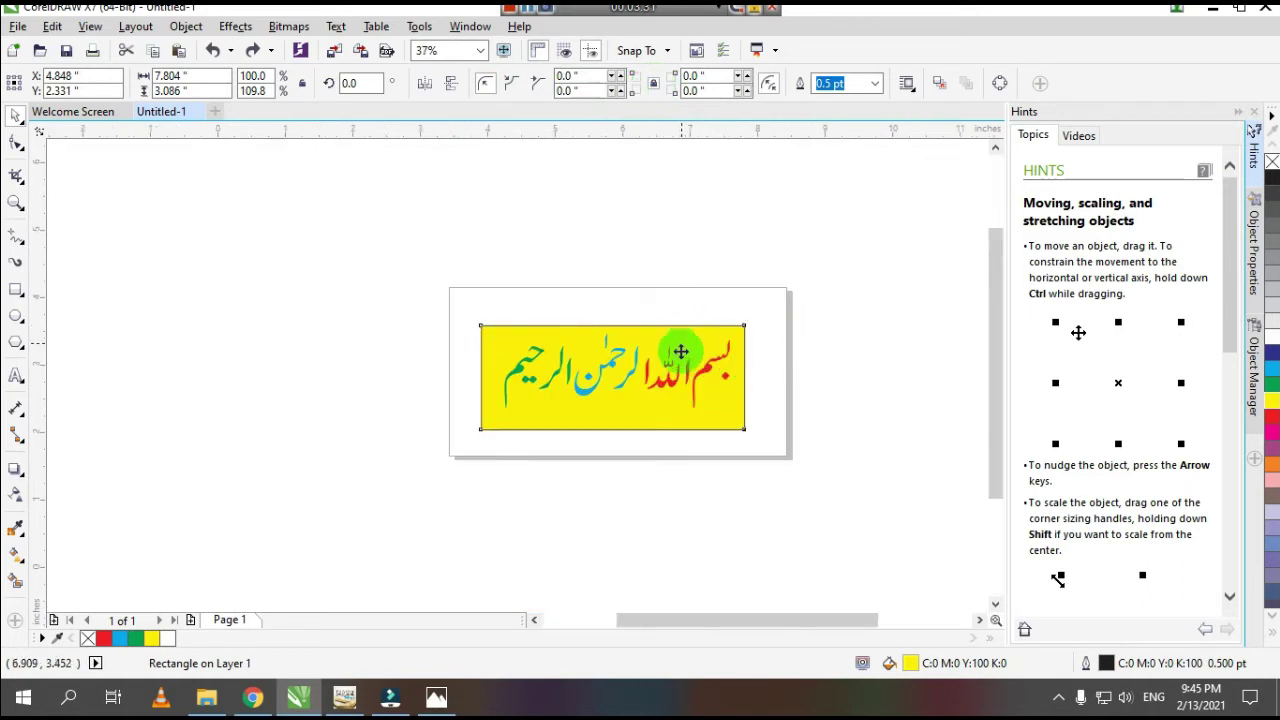
pyautogui.scroll(2, 680, 352)
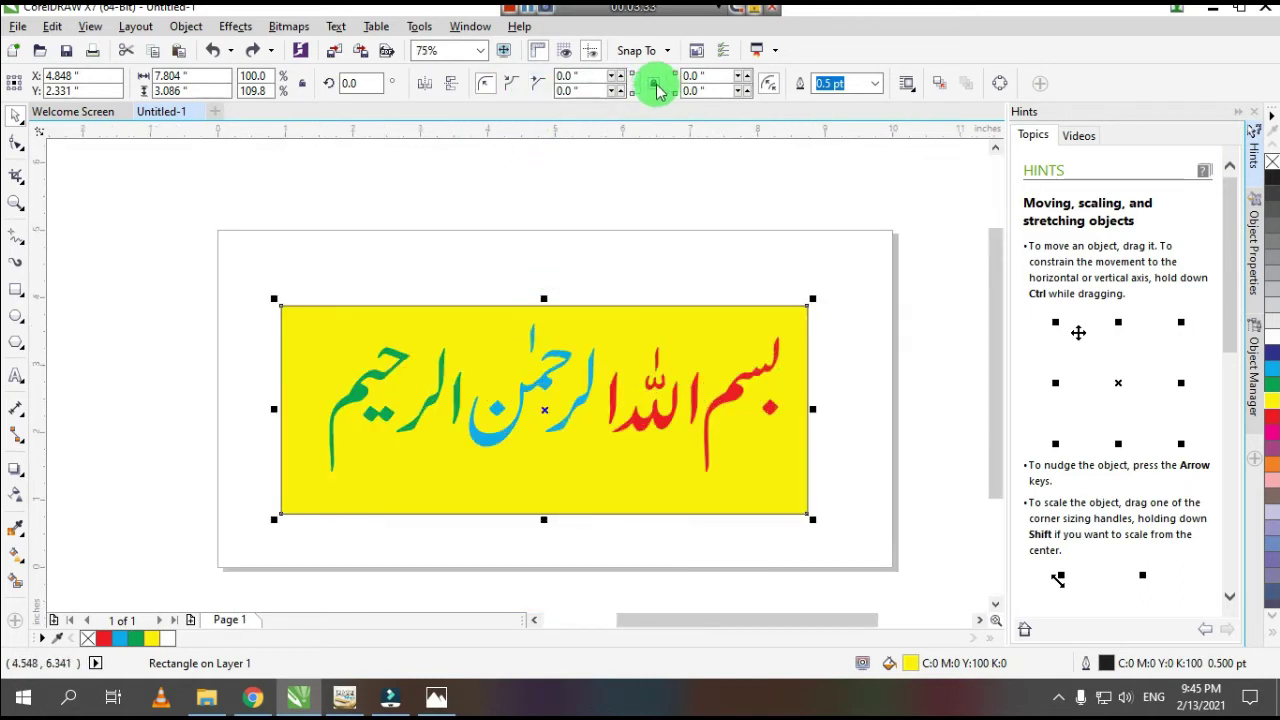
pyautogui.click(580, 75)
pyautogui.write('10')
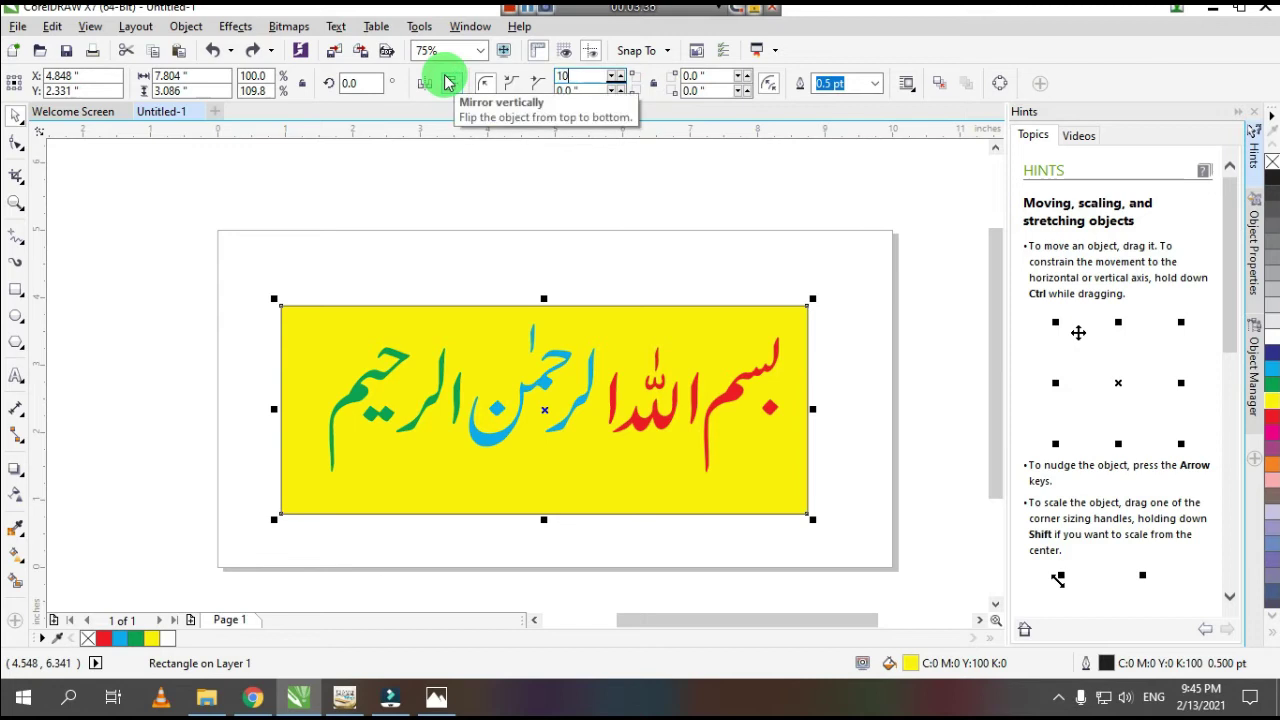
pyautogui.press('Return')
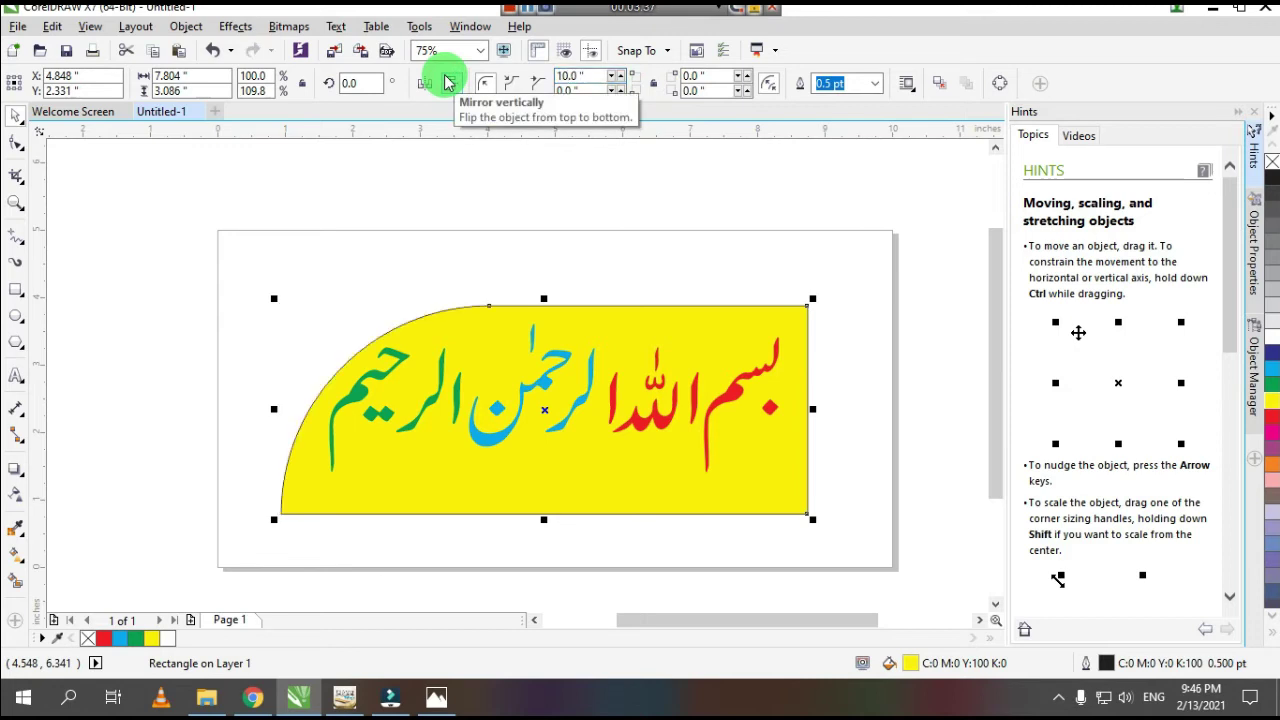
pyautogui.click(700, 75)
pyautogui.write('10')
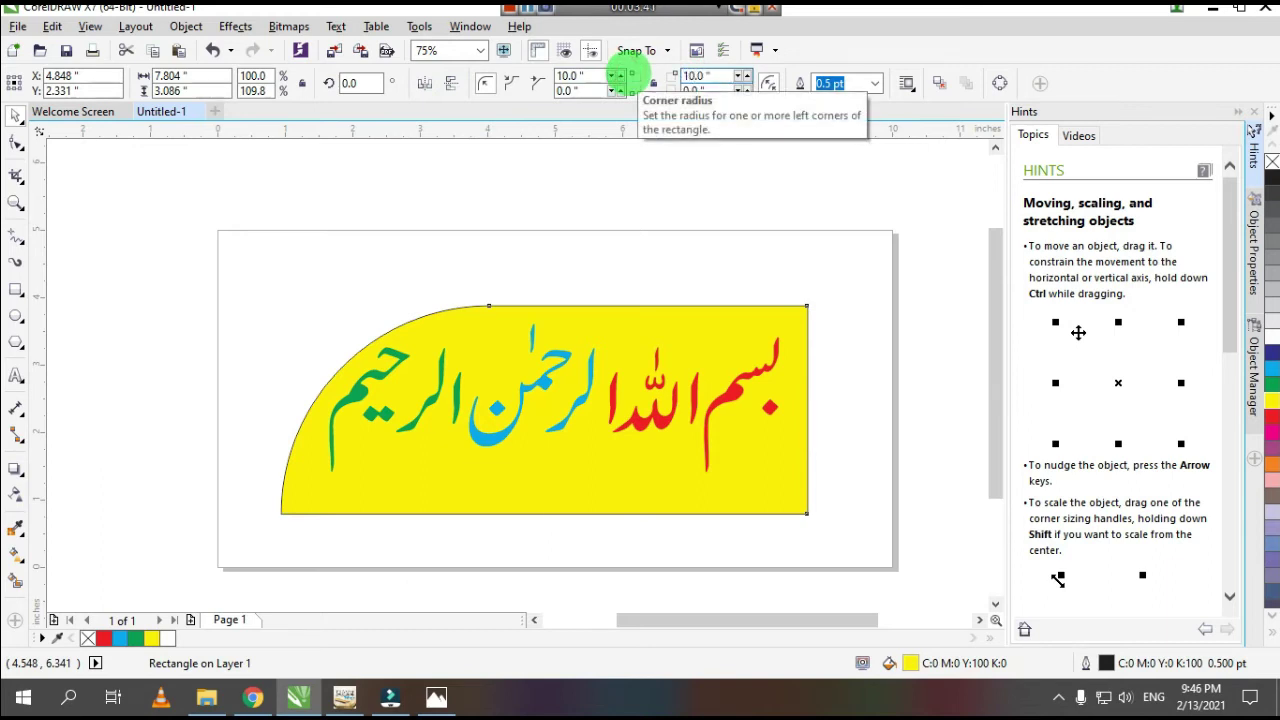
pyautogui.press('Return')
pyautogui.hotkey('ctrl', 'z')
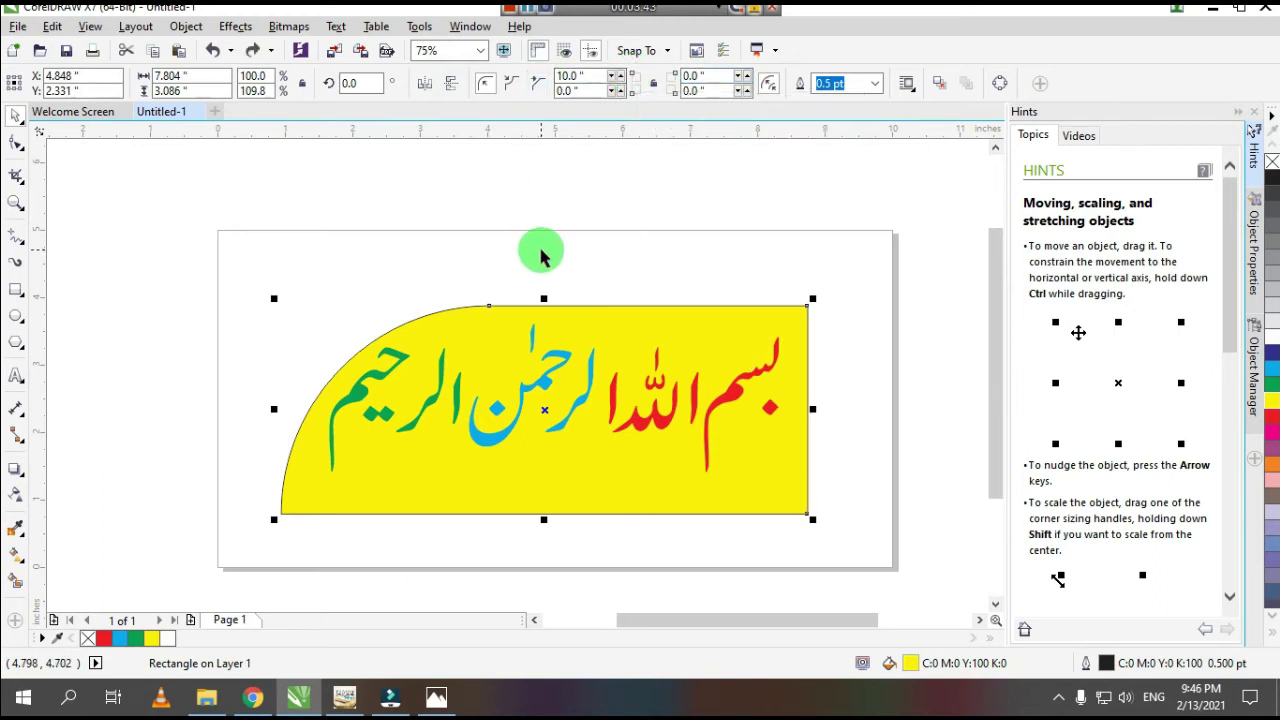
pyautogui.hotkey('ctrl', 'z')
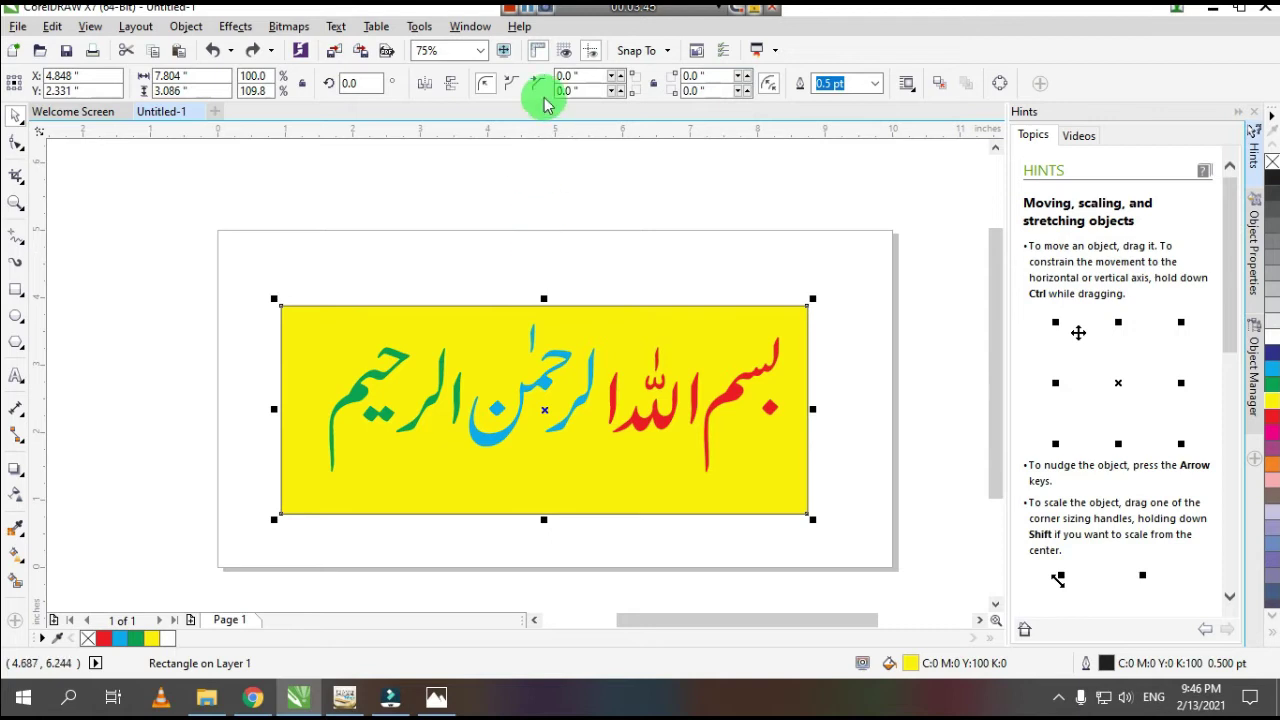
# - Round all four rectangle corners to a 1.0-inch radius
pyautogui.click(587, 76)
pyautogui.click(513, 77)
pyautogui.write('1')
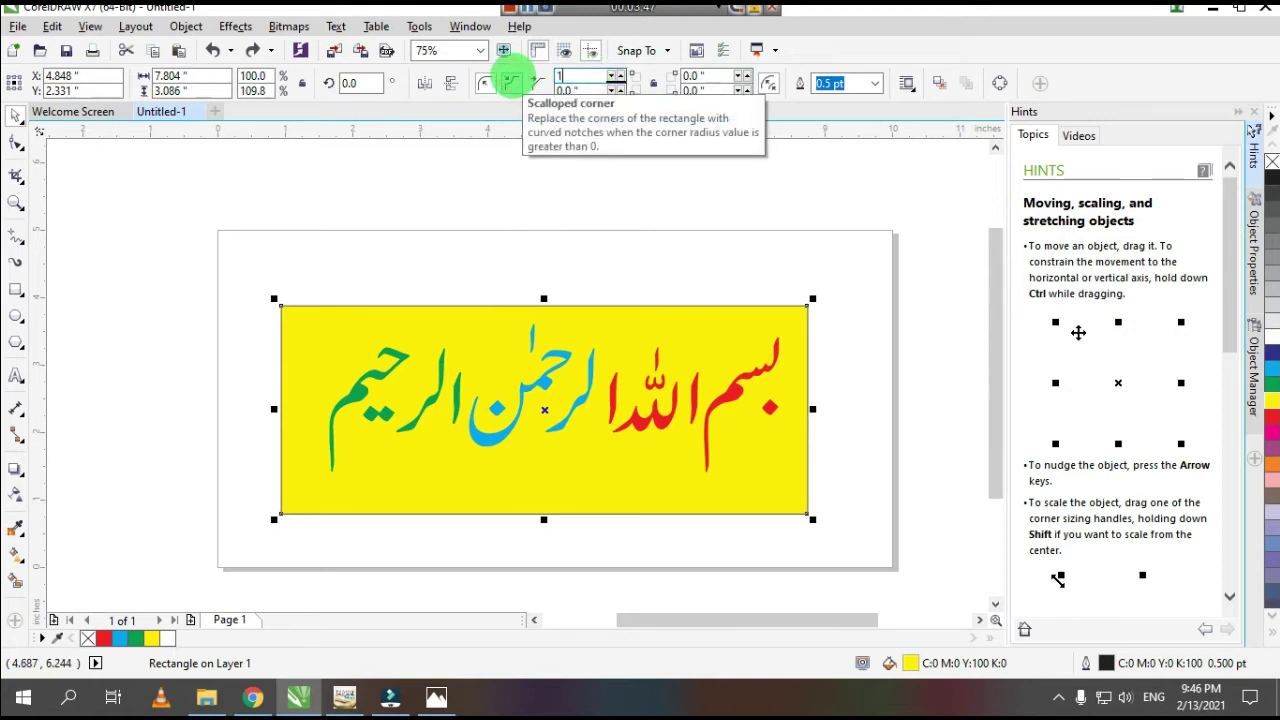
pyautogui.click(472, 80)
pyautogui.press('Return')
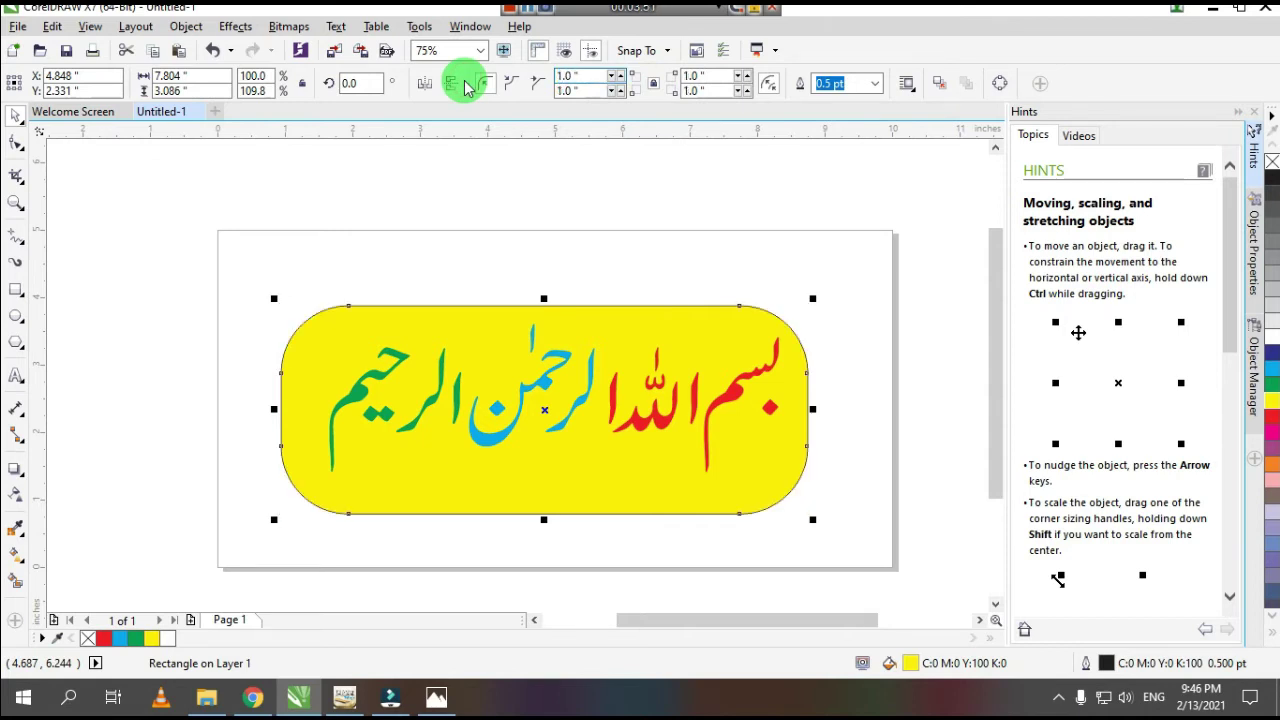
# - Group the nine Bismillah calligraphy pieces into one object with Ctrl+G
pyautogui.click(337, 266)
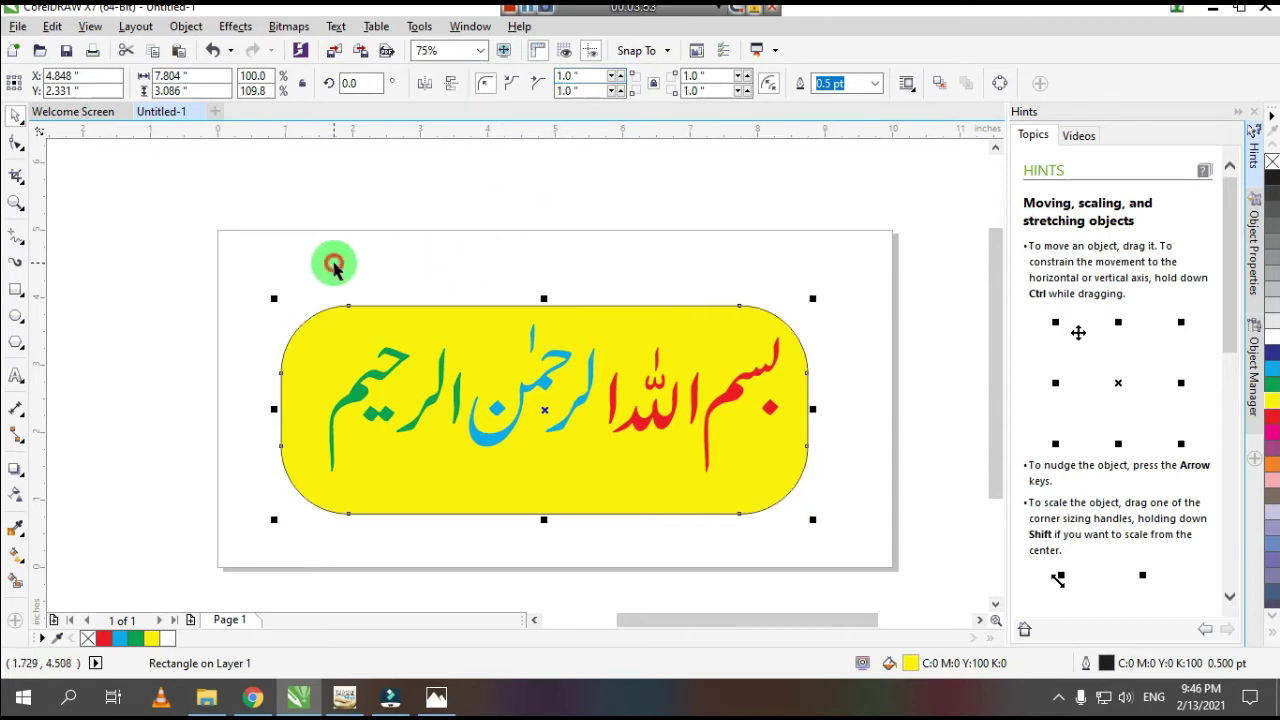
pyautogui.moveTo(265, 186)
pyautogui.mouseDown()
pyautogui.moveTo(762, 487)
pyautogui.moveTo(824, 492)
pyautogui.mouseUp()
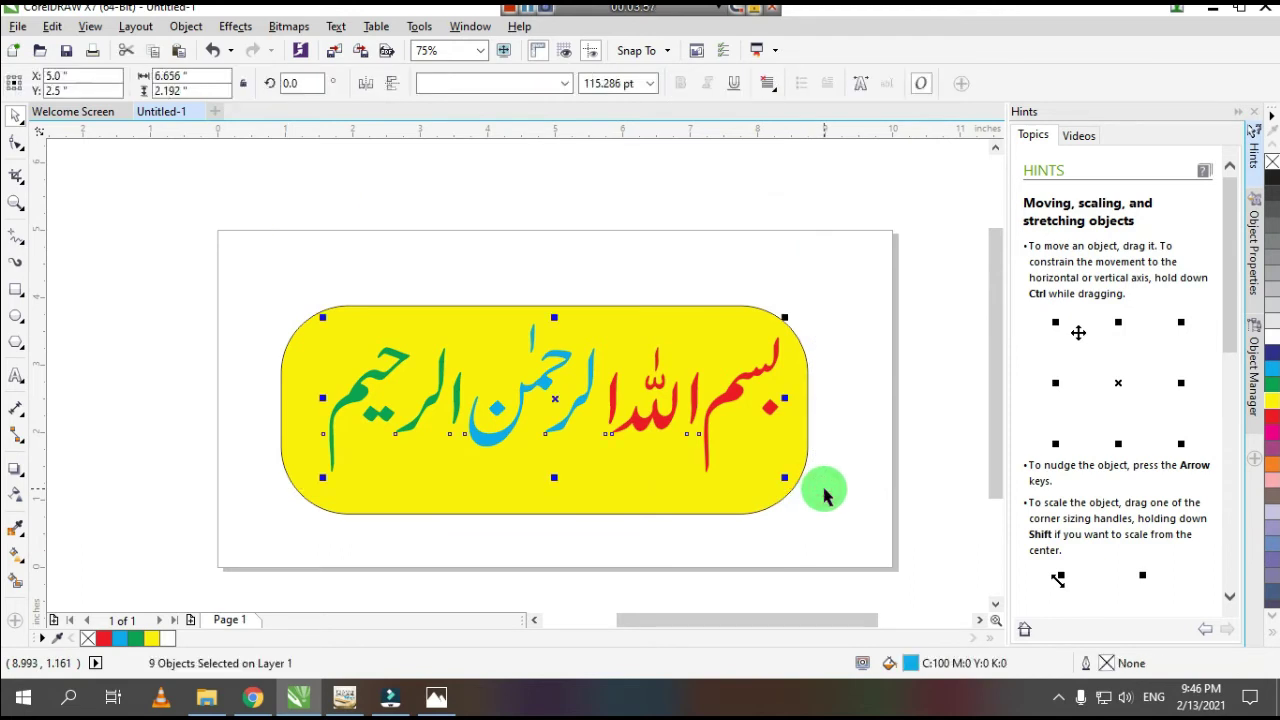
pyautogui.hotkey('ctrl', 'g')
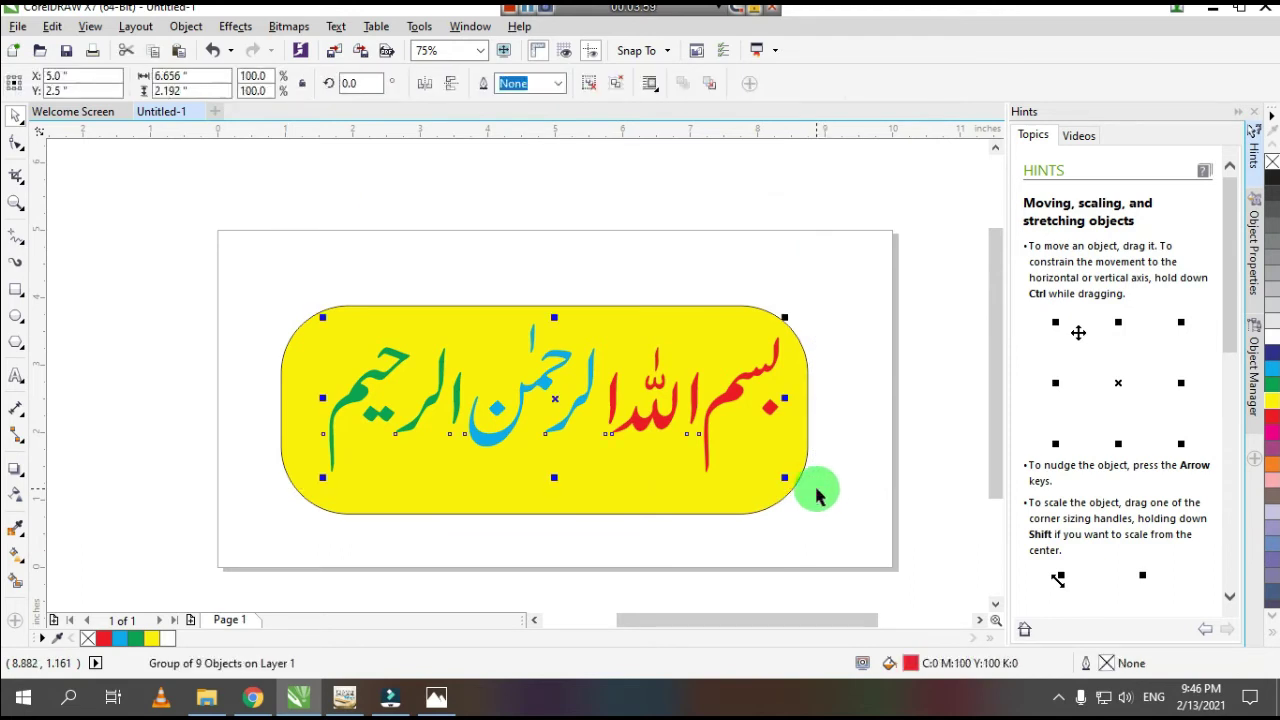
pyautogui.moveTo(735, 400); pyautogui.dragTo(722, 414)
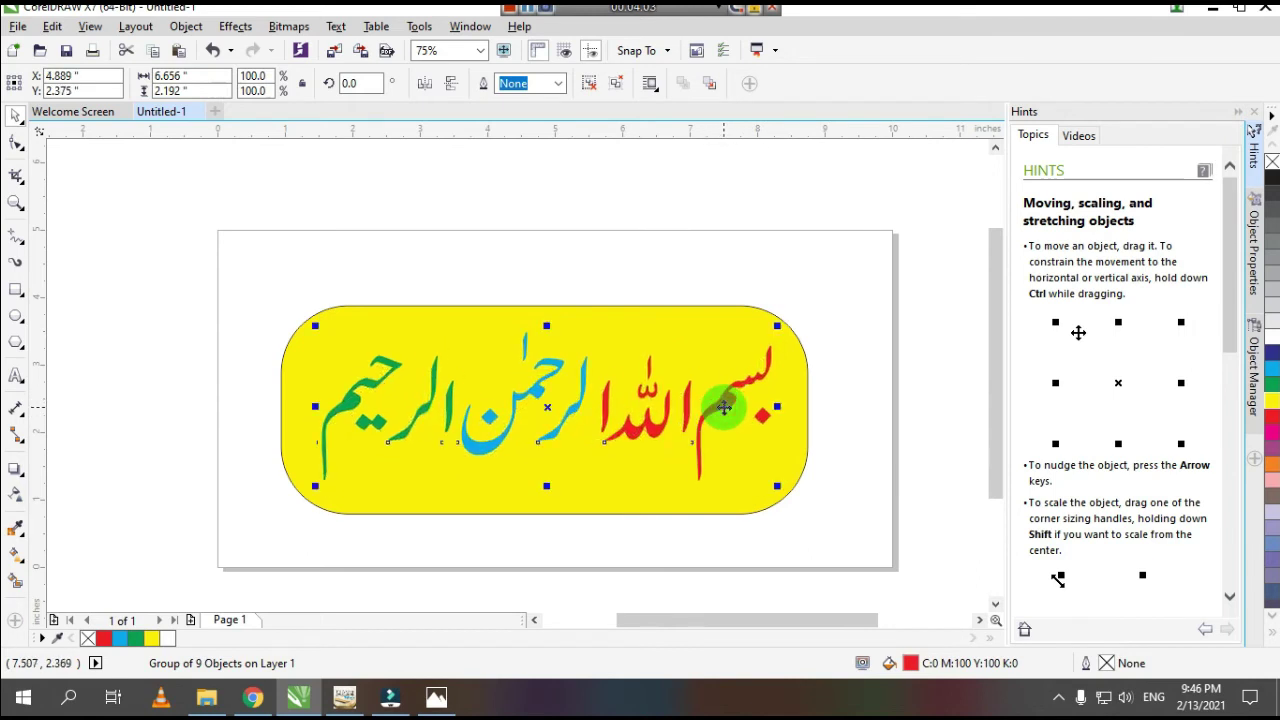
# - Move the grouped calligraphy down below the page edge
pyautogui.press('z')
pyautogui.scroll(-3, 600, 297)
pyautogui.moveTo(497, 341); pyautogui.dragTo(809, 473)
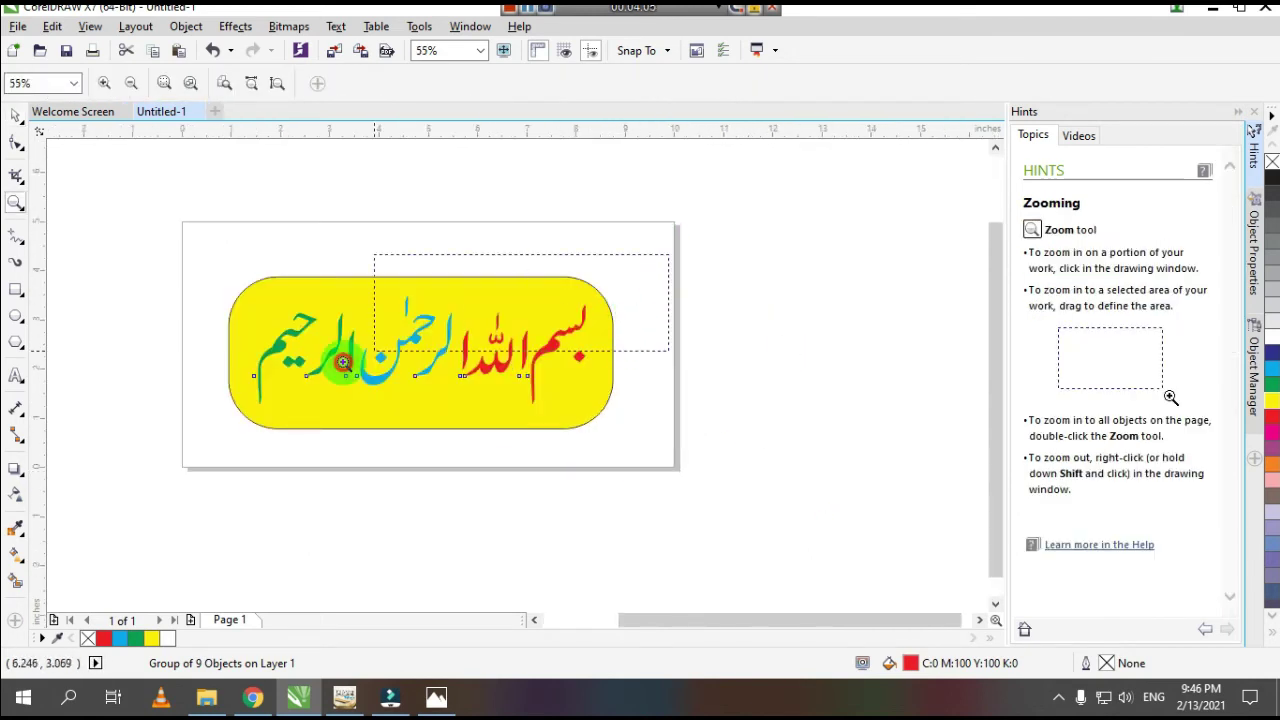
pyautogui.moveTo(651, 281); pyautogui.dragTo(201, 462)
pyautogui.press('space')
pyautogui.moveTo(420, 428); pyautogui.dragTo(434, 503)
pyautogui.scroll(-5, 470, 340)
pyautogui.press('z')
pyautogui.moveTo(380, 289); pyautogui.dragTo(578, 455)
pyautogui.press('space')
pyautogui.click(578, 455)
pyautogui.moveTo(564, 332); pyautogui.dragTo(578, 450)
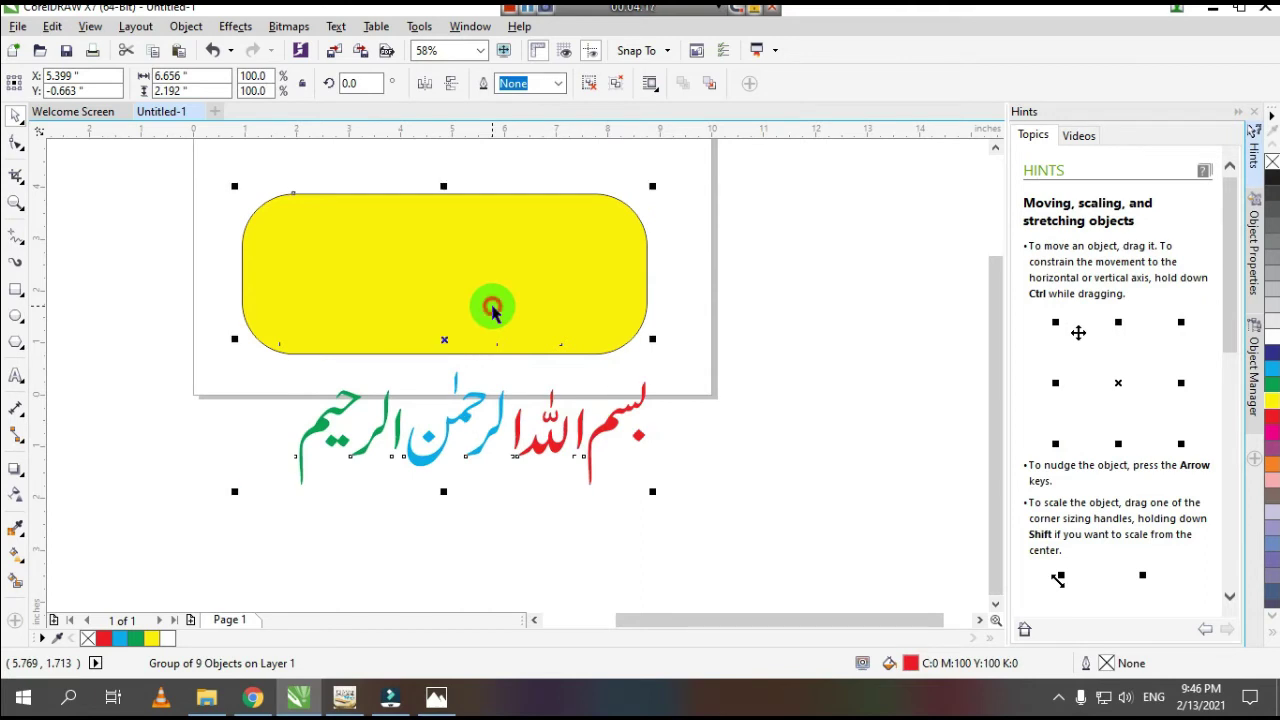
# - Centre the calligraphy horizontally and vertically on the yellow shape
pyautogui.keyDown('shift'); pyautogui.click(492, 308); pyautogui.keyUp('shift')
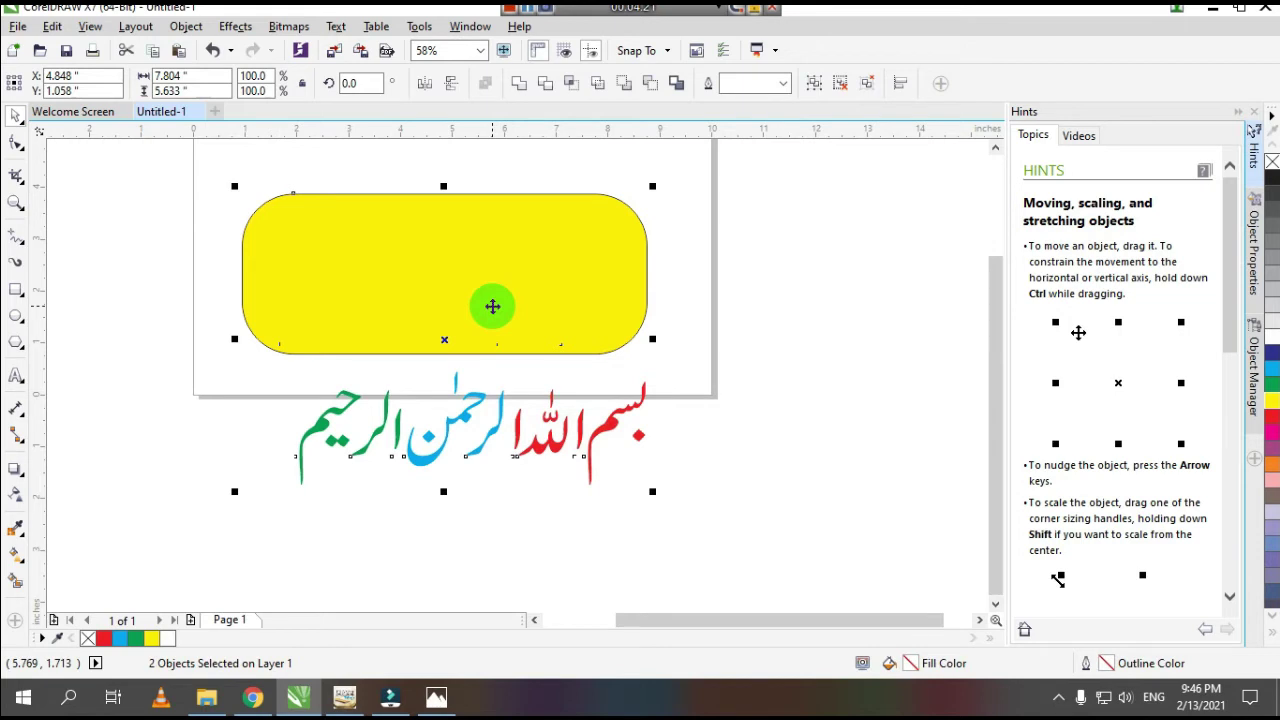
pyautogui.press('c')
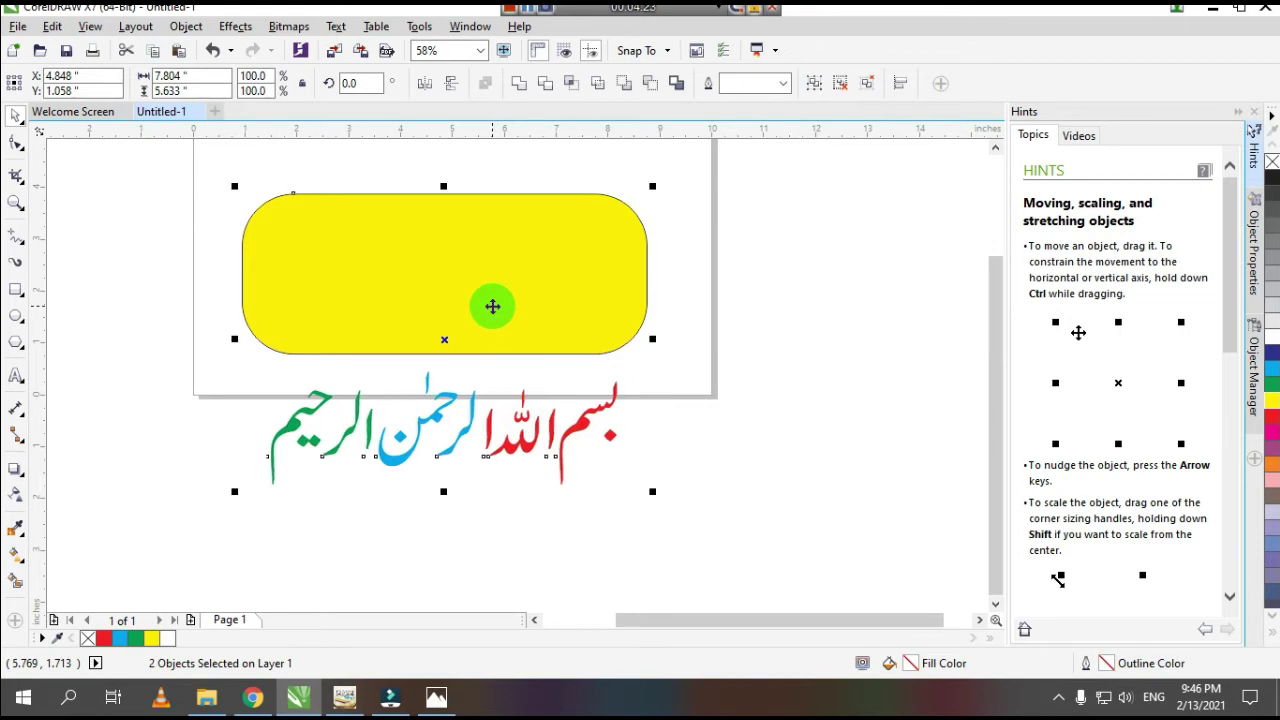
pyautogui.press('e')
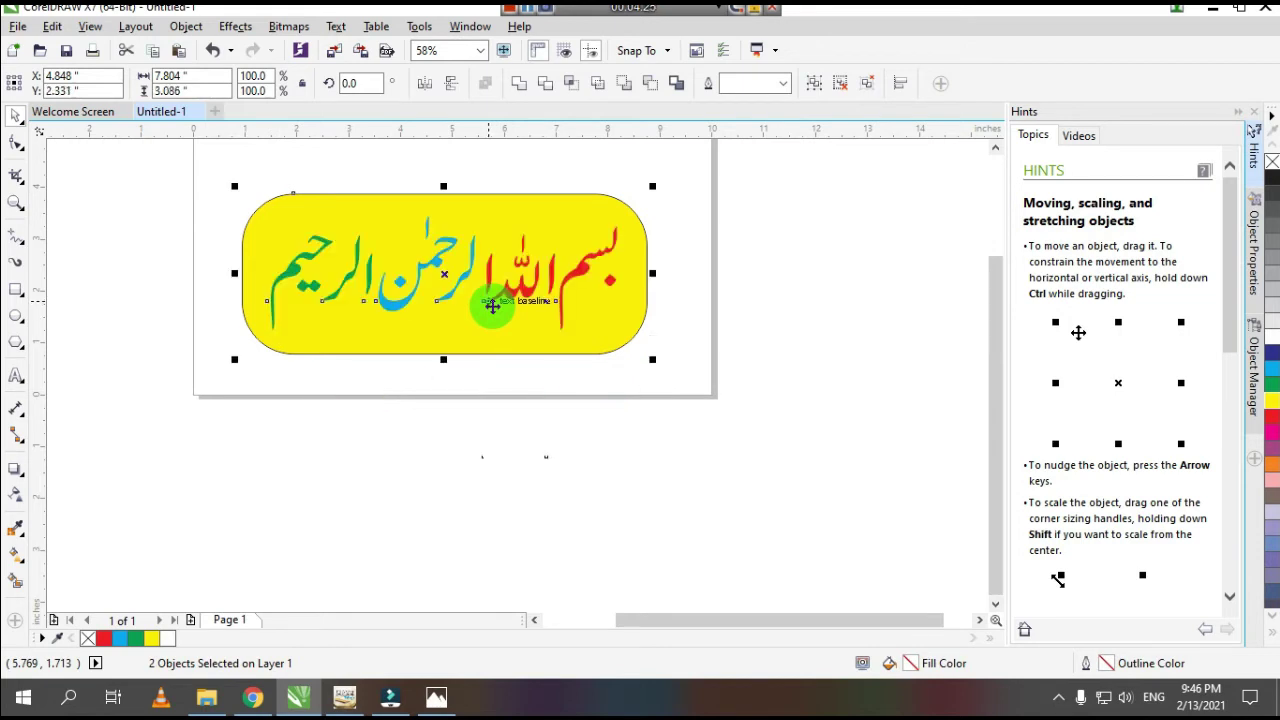
# - Move the calligraphy below the page and shift the yellow shape left
pyautogui.click(449, 434)
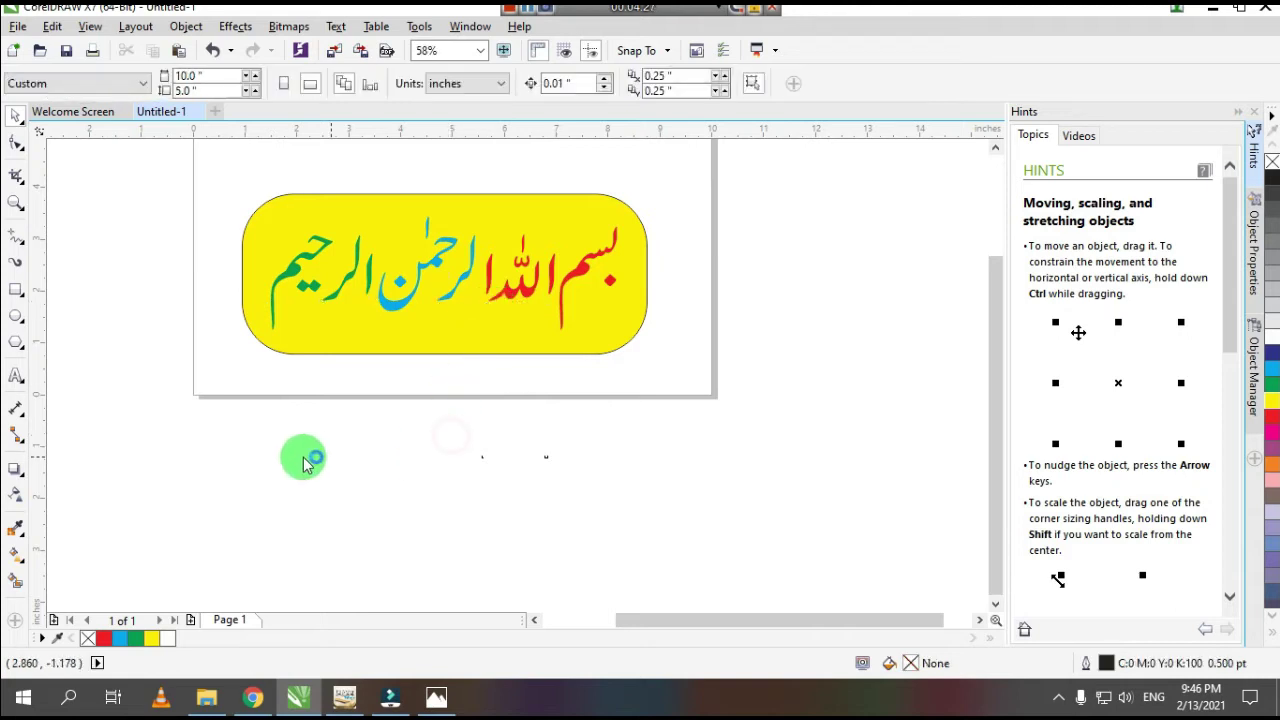
pyautogui.press('z')
pyautogui.moveTo(194, 434); pyautogui.dragTo(768, 168)
pyautogui.press('space')
pyautogui.moveTo(713, 311); pyautogui.dragTo(697, 527)
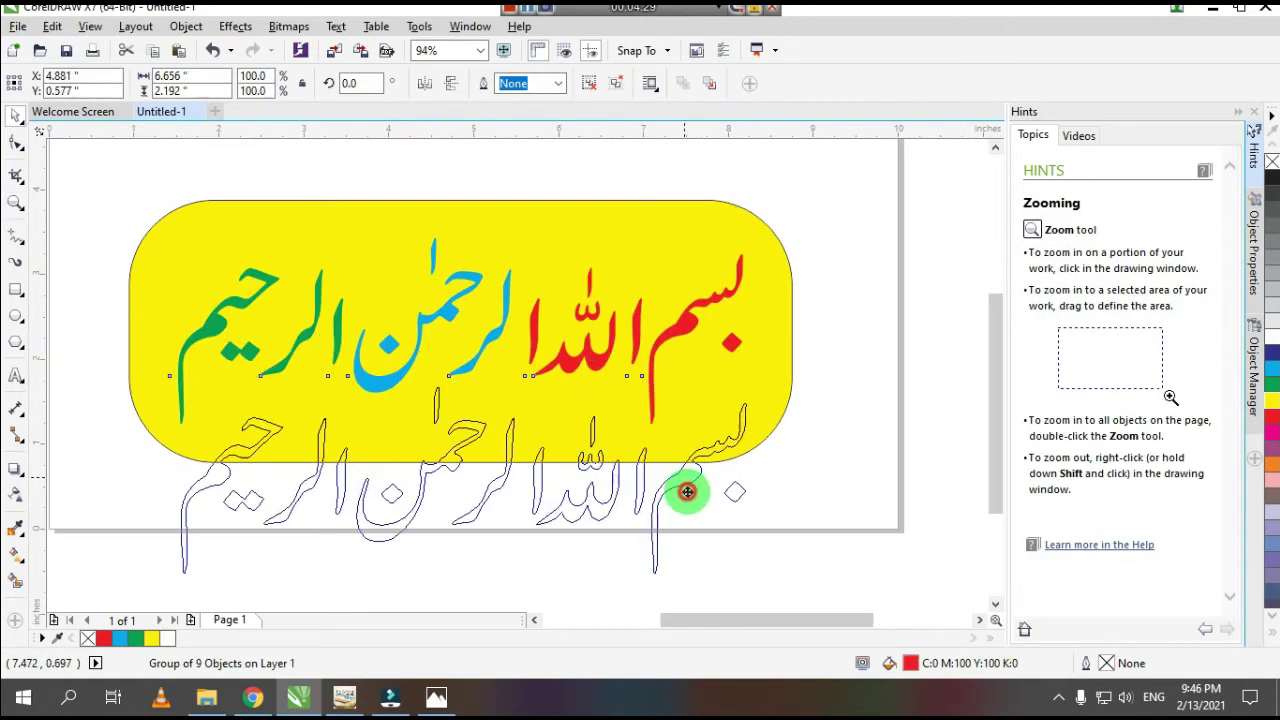
pyautogui.scroll(-2, 480, 314)
pyautogui.scroll(-1, 800, 537)
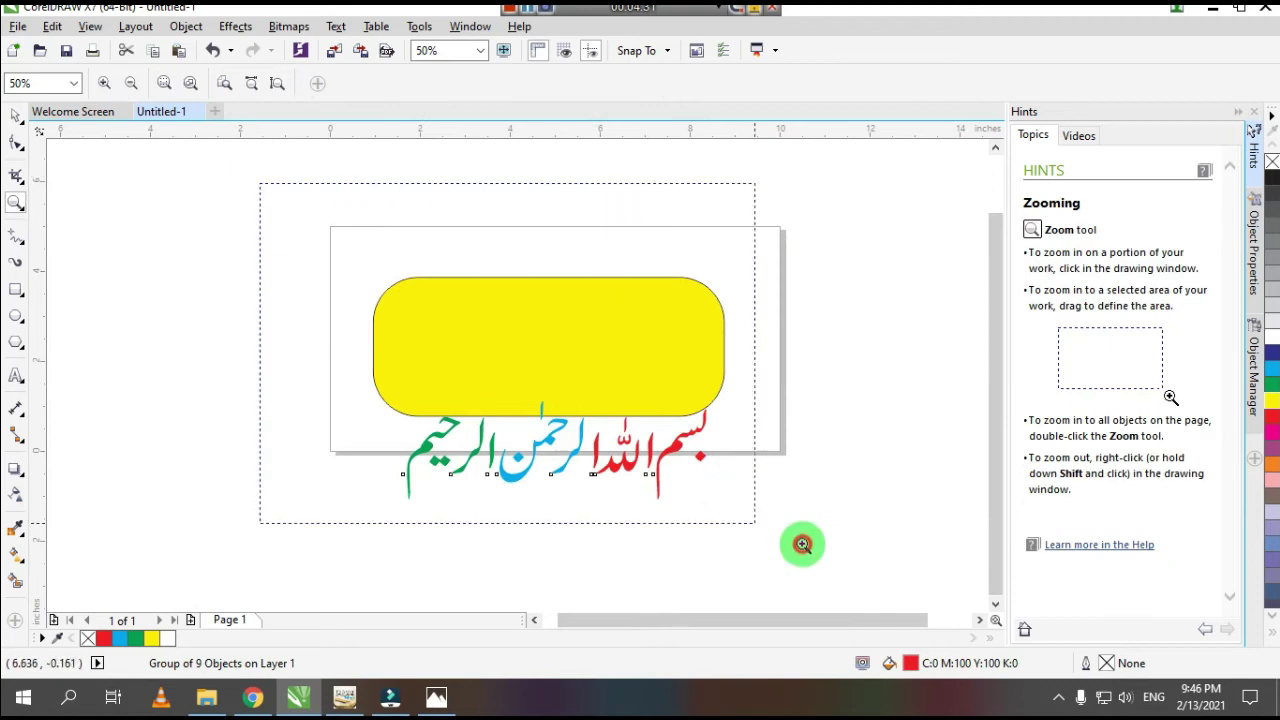
pyautogui.scroll(1, 786, 503)
pyautogui.click(767, 502)
pyautogui.scroll(-1, 588, 428)
pyautogui.moveTo(588, 428); pyautogui.dragTo(683, 488)
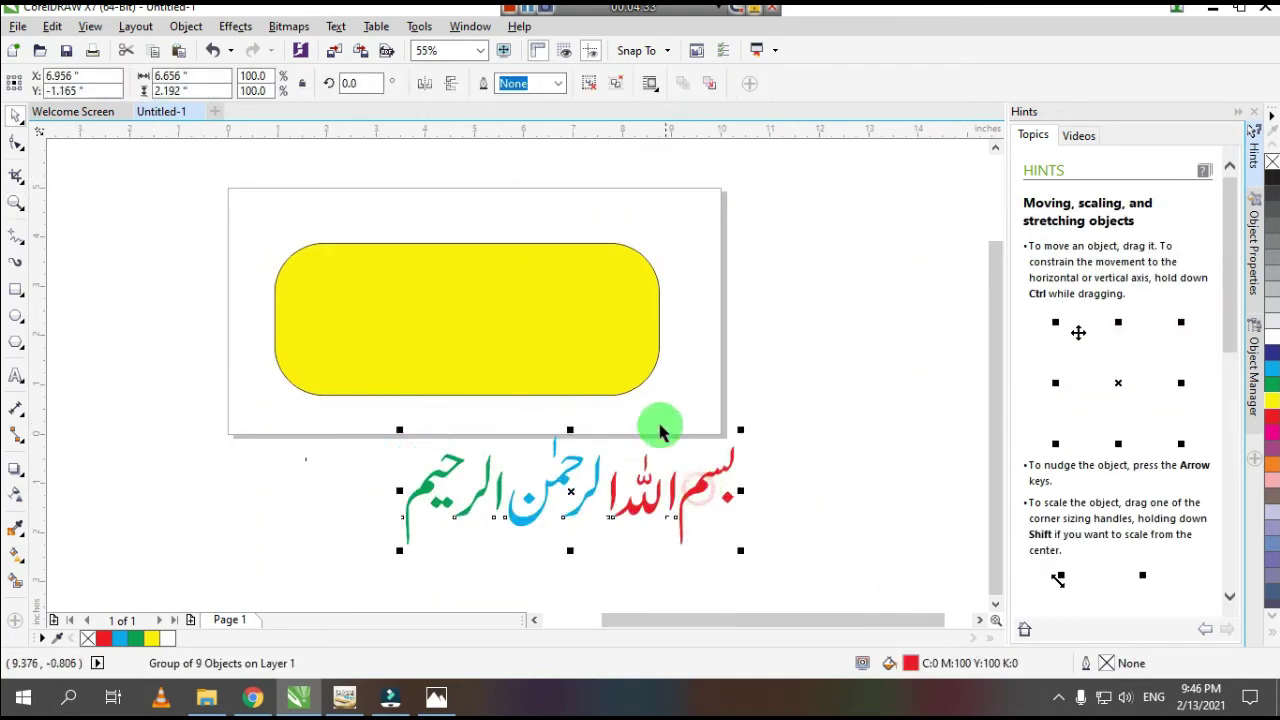
pyautogui.moveTo(605, 298); pyautogui.dragTo(532, 297)
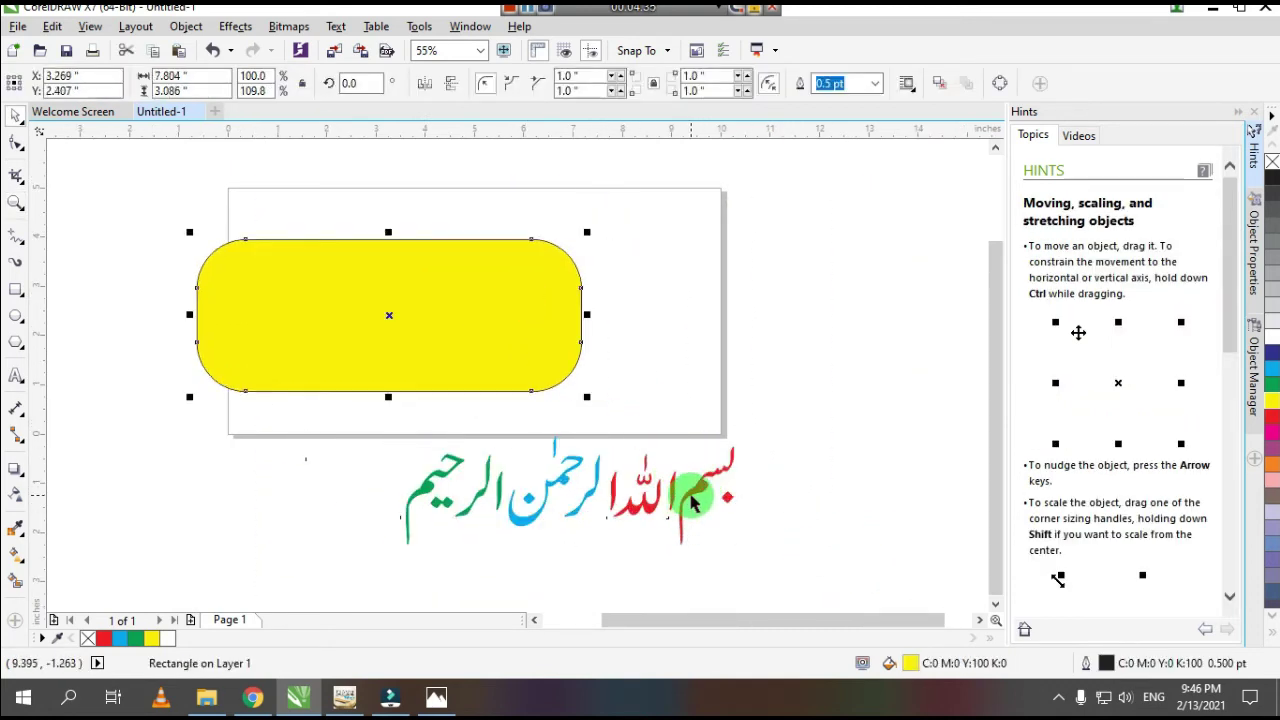
# - Centre the yellow shape behind the calligraphy horizontally and vertically
pyautogui.keyDown('shift'); pyautogui.click(703, 488); pyautogui.keyUp('shift')
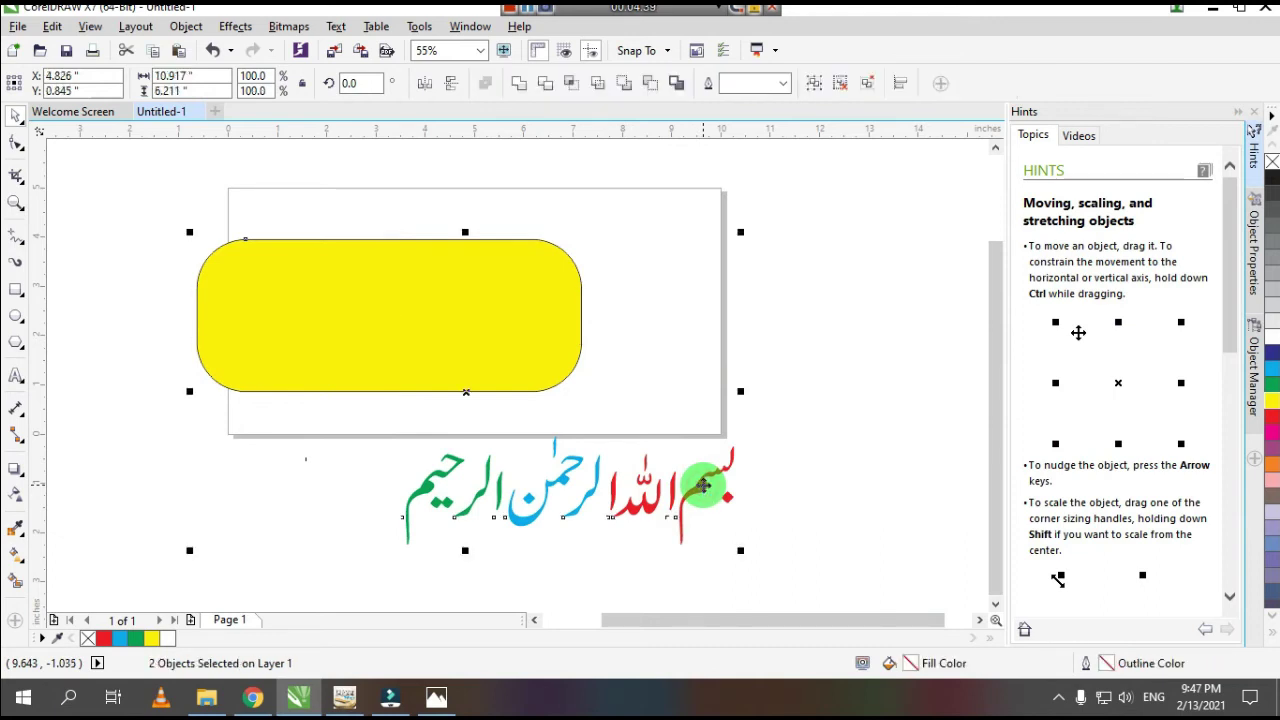
pyautogui.press('c')
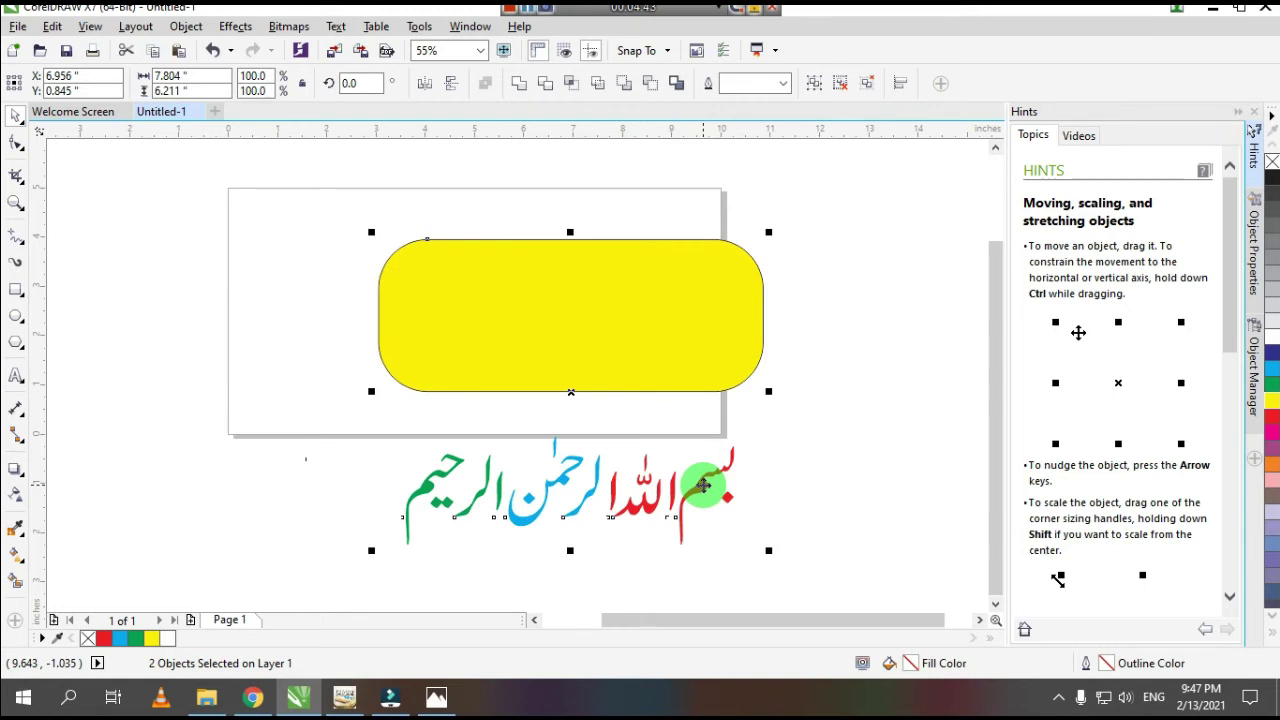
pyautogui.press('e')
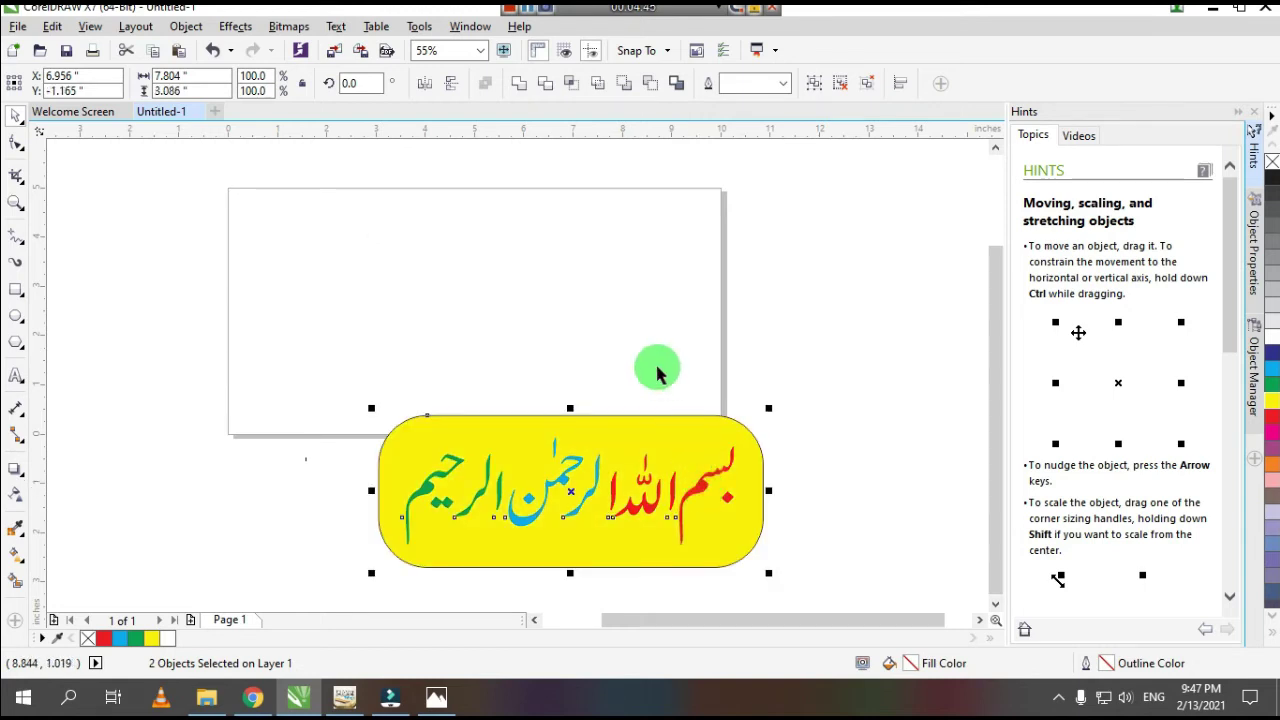
pyautogui.click(657, 366)
# - Move the combined calligraphy and yellow banner up onto the middle of the page
pyautogui.moveTo(1000, 374); pyautogui.dragTo(321, 607)
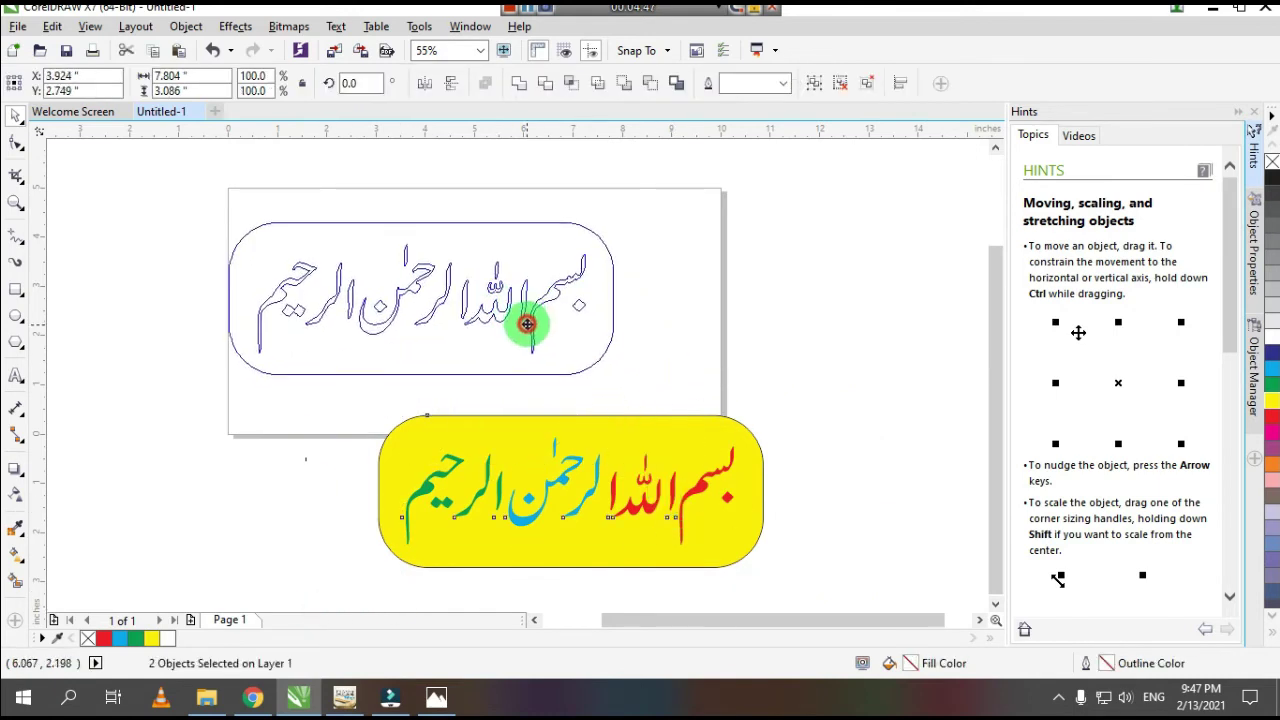
pyautogui.moveTo(672, 515); pyautogui.dragTo(582, 333)
pyautogui.press('z')
pyautogui.click(485, 271)
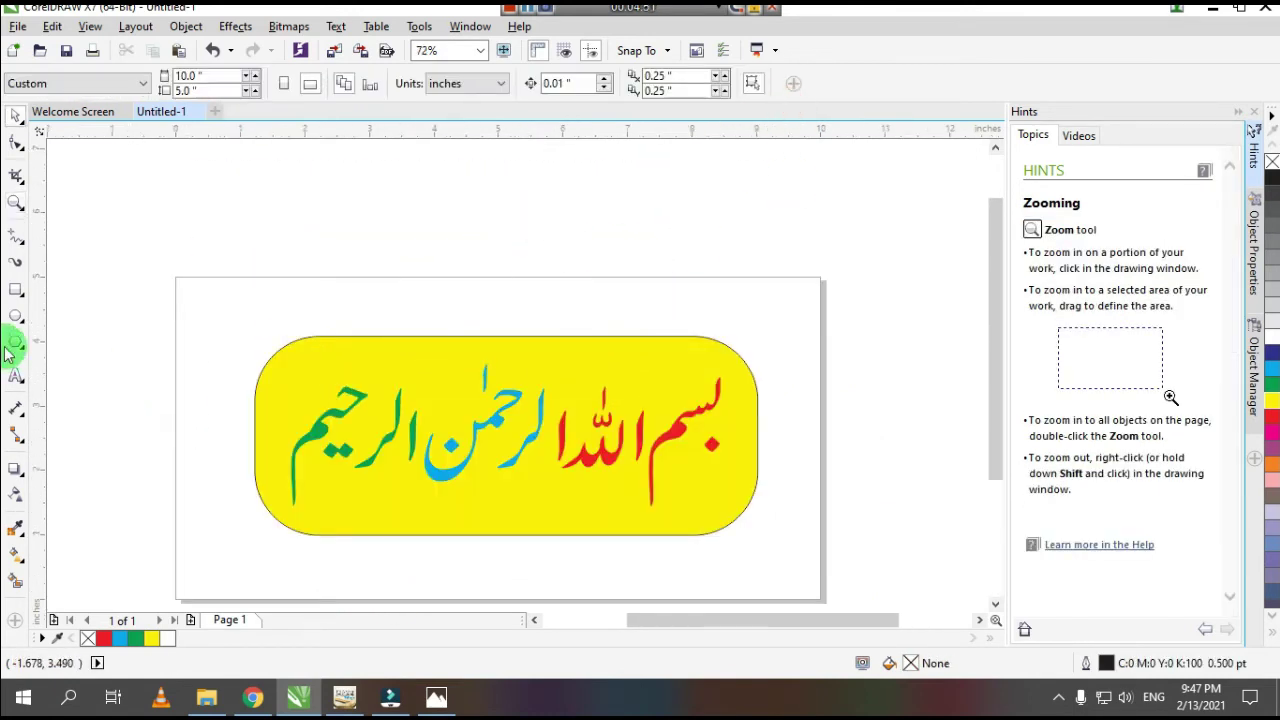
# - Draw a 2.228-inch circle above the banner and move the yellow shape lower
pyautogui.click(17, 318)
pyautogui.moveTo(355, 193); pyautogui.dragTo(455, 336)
pyautogui.press('space')
pyautogui.click(552, 288)
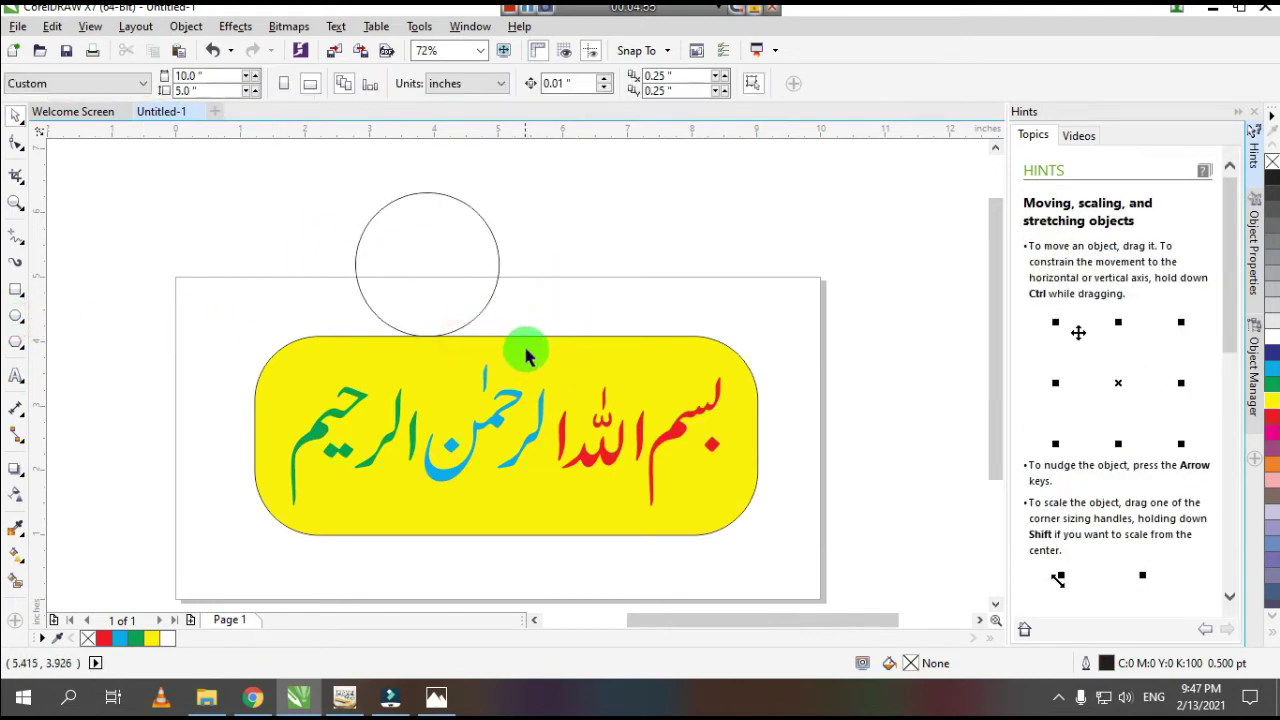
pyautogui.moveTo(550, 345); pyautogui.dragTo(517, 415)
pyautogui.click(517, 415)
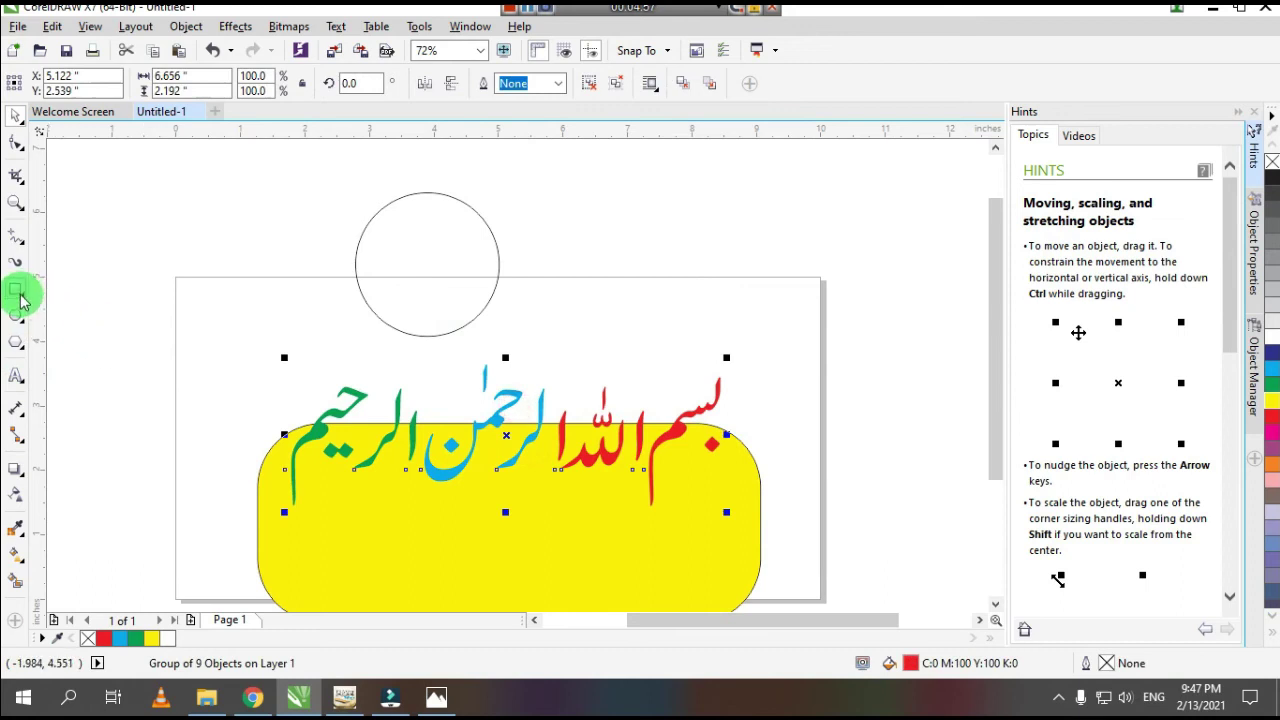
# - Draw a five-pointed star and move it up above the page
pyautogui.moveTo(22, 300); pyautogui.dragTo(22, 345)
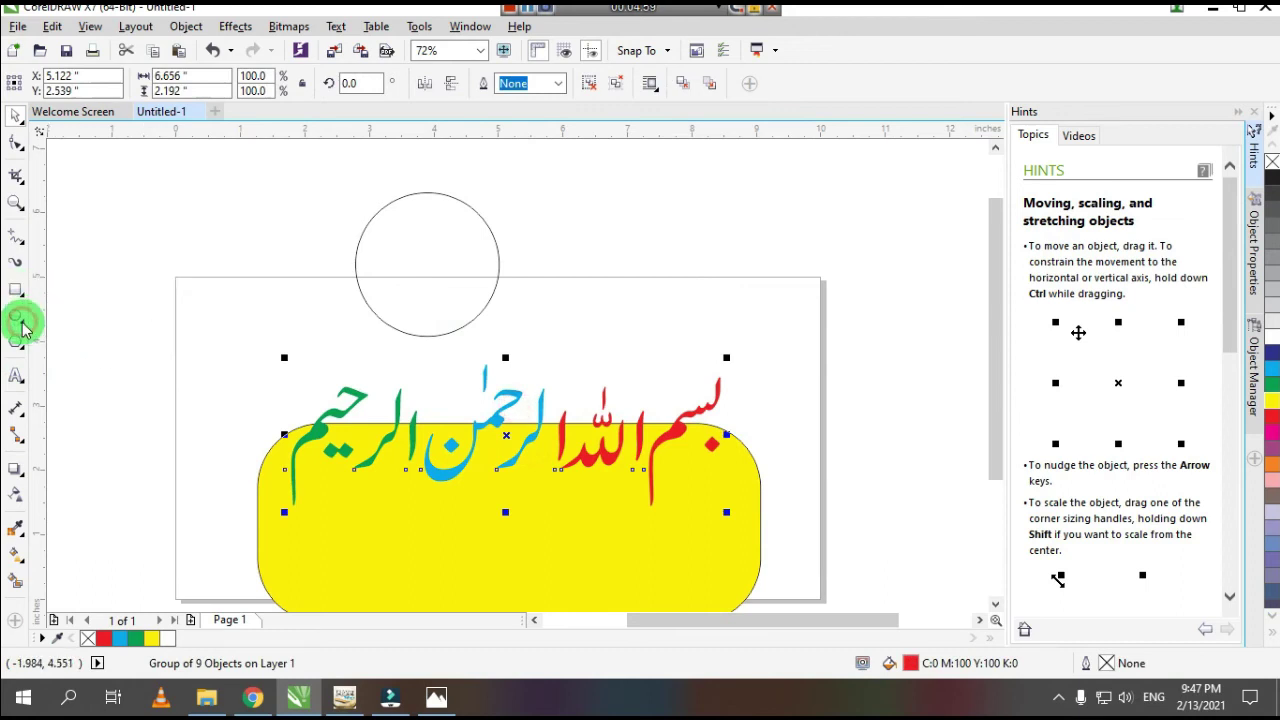
pyautogui.click(22, 345)
pyautogui.click(22, 347)
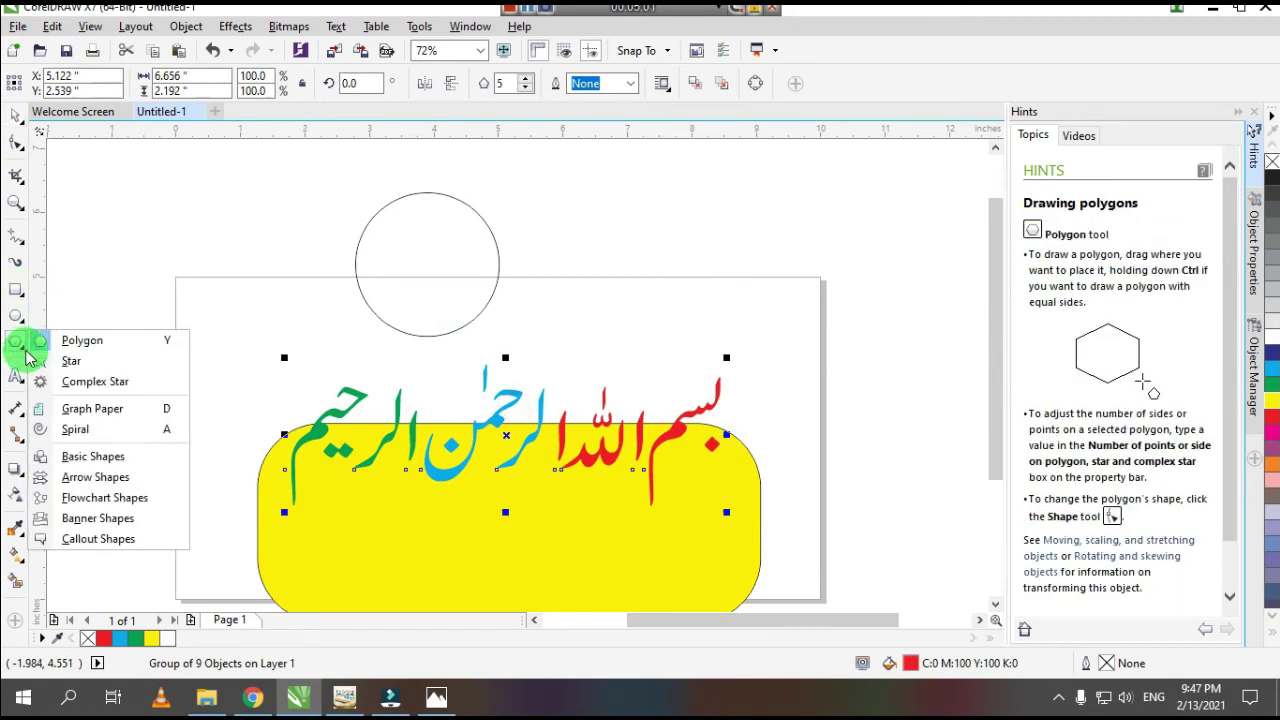
pyautogui.click(63, 360)
pyautogui.moveTo(201, 269); pyautogui.dragTo(273, 354)
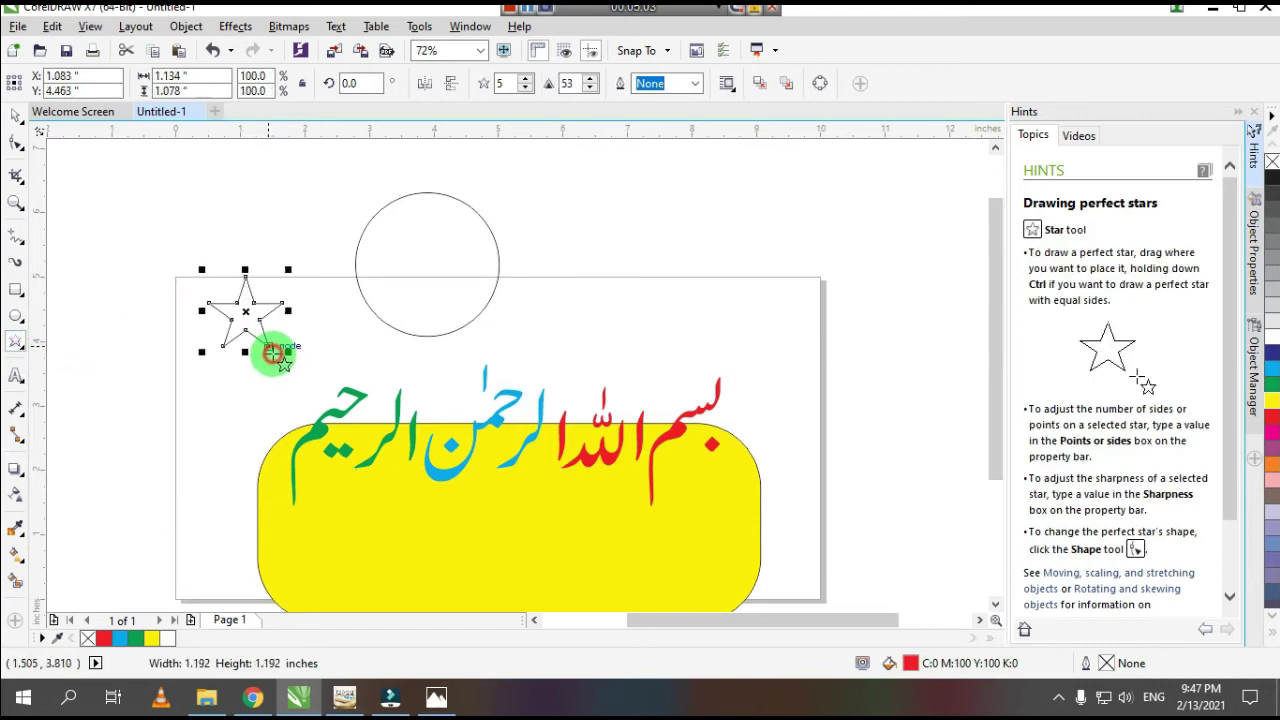
pyautogui.press('space')
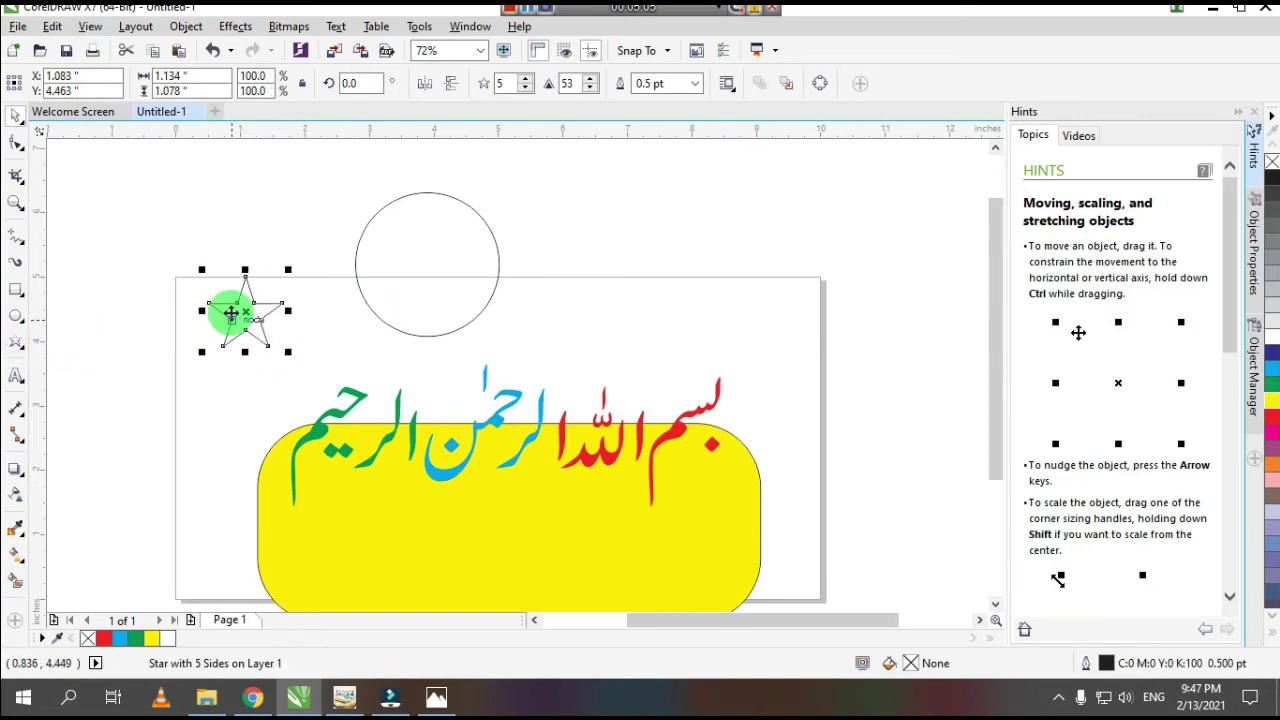
pyautogui.moveTo(231, 313); pyautogui.dragTo(272, 214)
pyautogui.click(363, 296)
# - Fill the circle with cyan and the star with red
pyautogui.scroll(1, 511, 368)
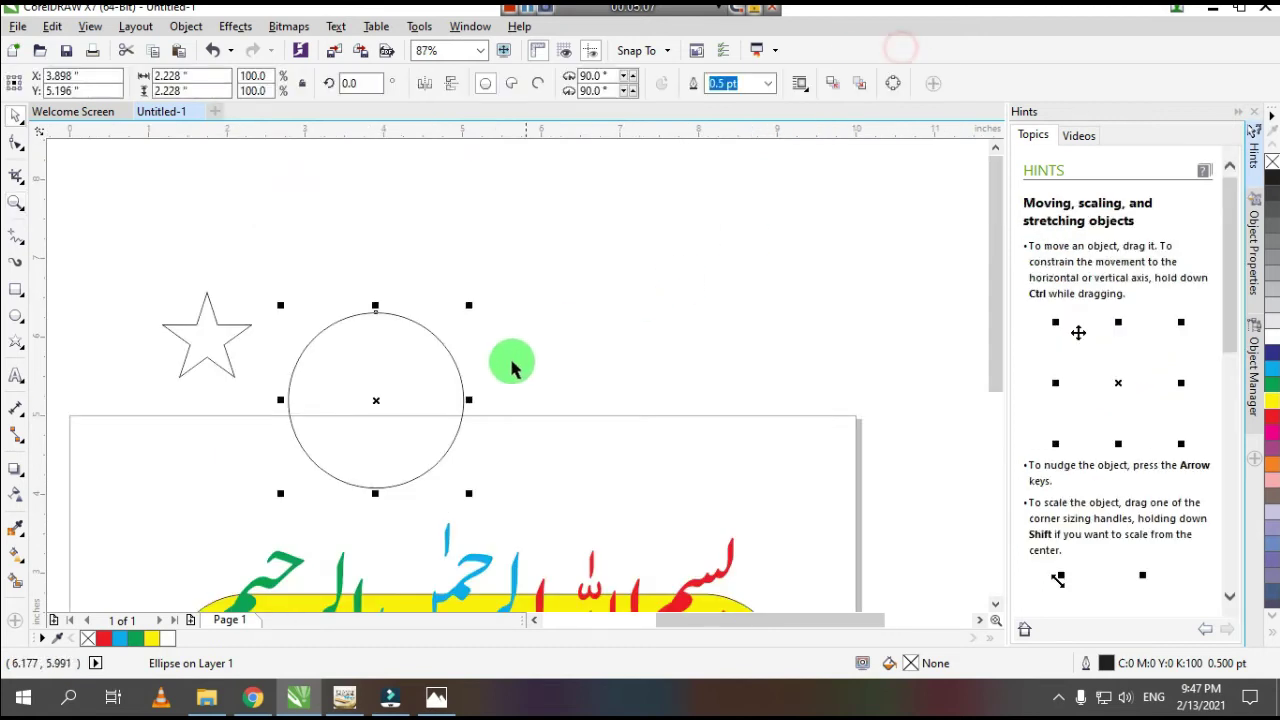
pyautogui.moveTo(376, 400); pyautogui.dragTo(399, 332)
pyautogui.click(1272, 368)
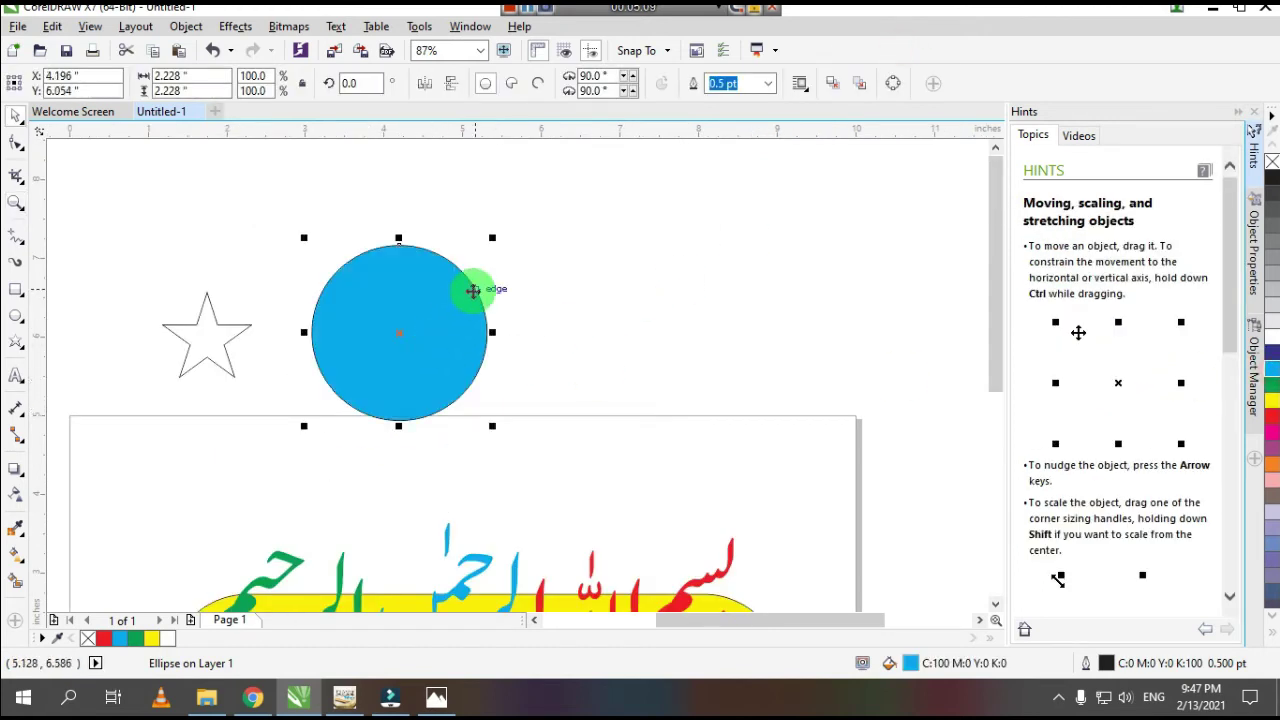
pyautogui.click(223, 343)
pyautogui.click(1272, 416)
pyautogui.click(760, 360)
pyautogui.scroll(-5, 622, 310)
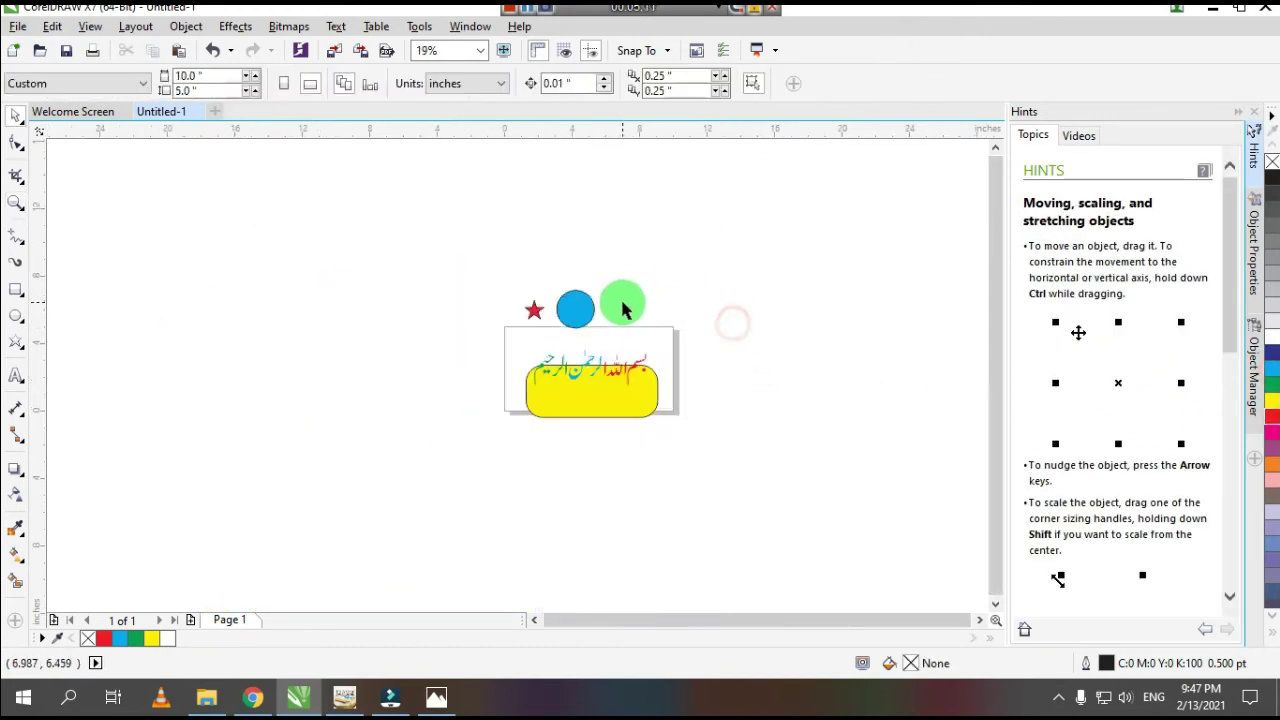
pyautogui.scroll(3, 691, 489)
# - Place the circle just above the rectangle and shrink the Bismillah group to 1.15 inches wide
pyautogui.moveTo(677, 417); pyautogui.dragTo(680, 394)
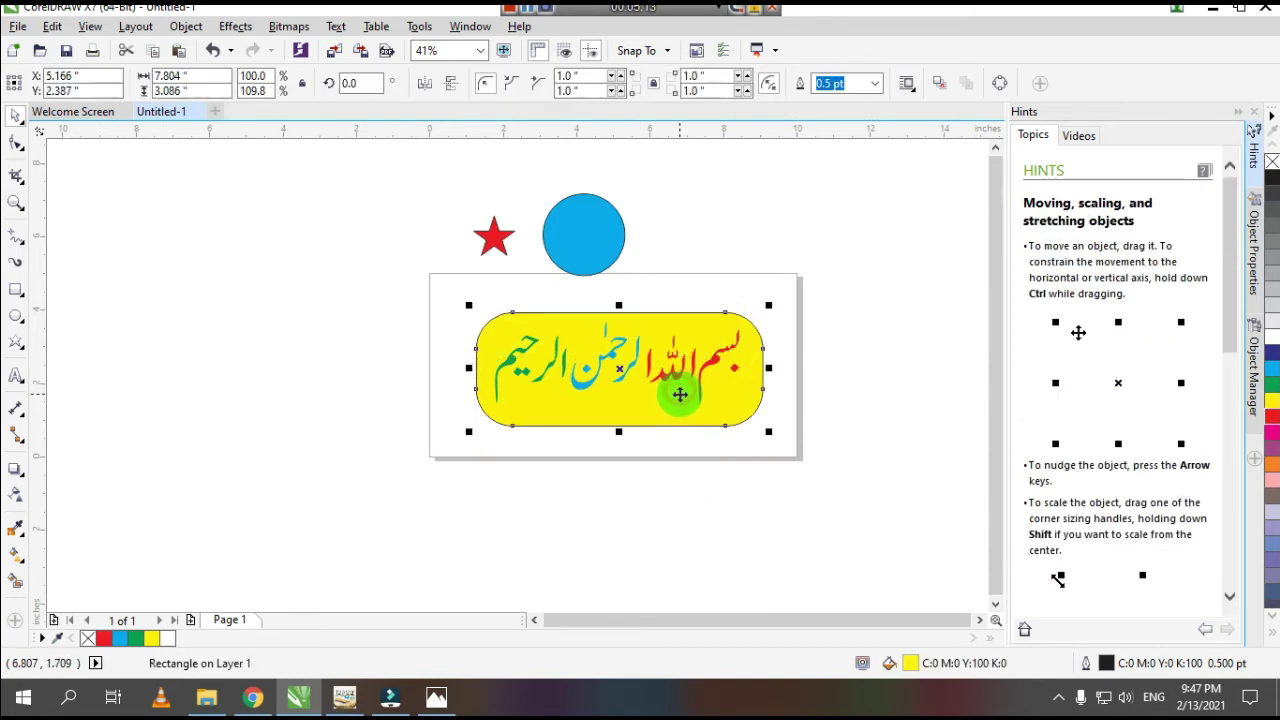
pyautogui.click(680, 526)
pyautogui.scroll(2, 791, 297)
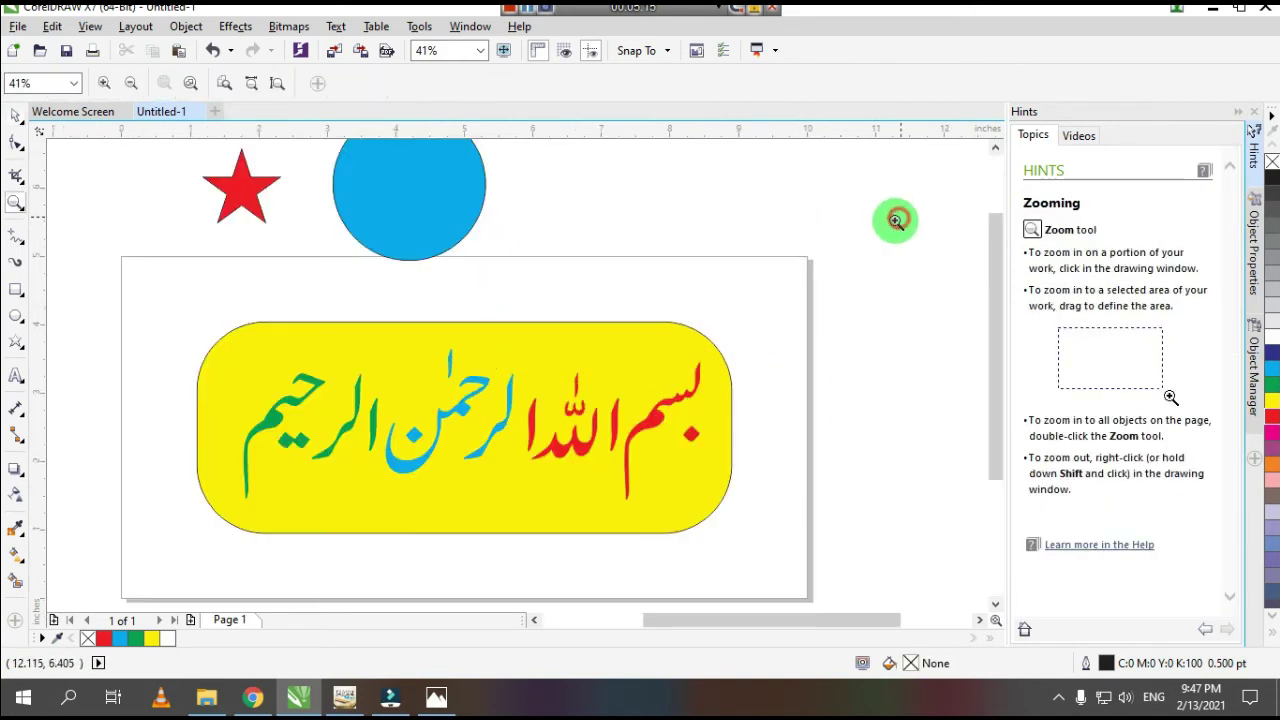
pyautogui.moveTo(474, 248); pyautogui.dragTo(490, 291)
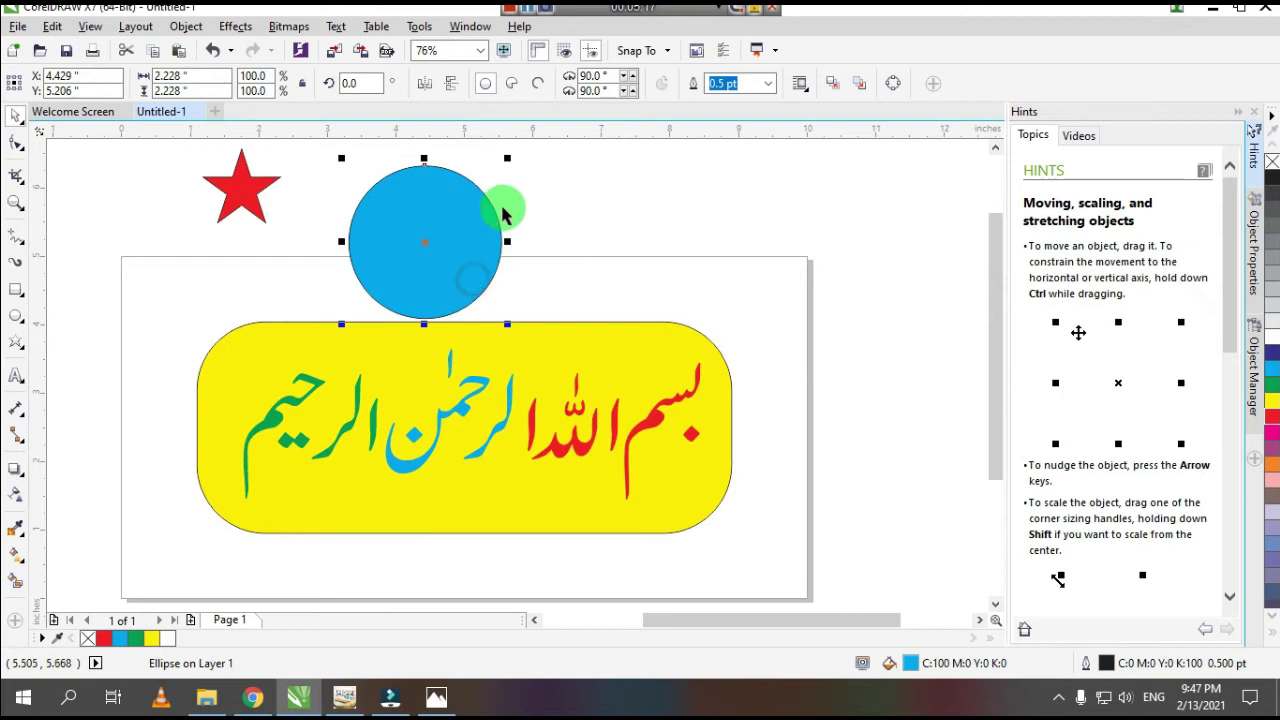
pyautogui.moveTo(793, 342); pyautogui.dragTo(240, 510)
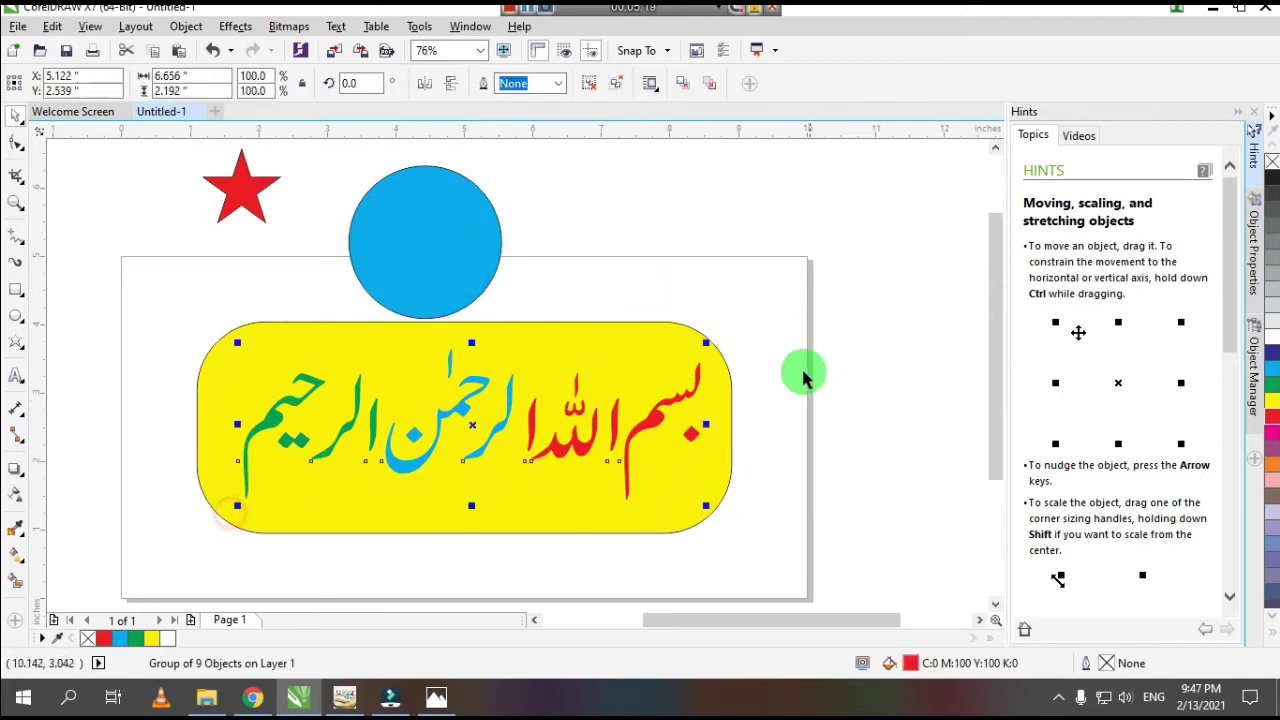
pyautogui.moveTo(709, 341)
pyautogui.mouseDown()
pyautogui.moveTo(484, 428)
pyautogui.moveTo(454, 273)
pyautogui.moveTo(443, 277)
pyautogui.mouseUp()
# - Zoom in around the blue circle, undoing an accidental move of it
pyautogui.press('z')
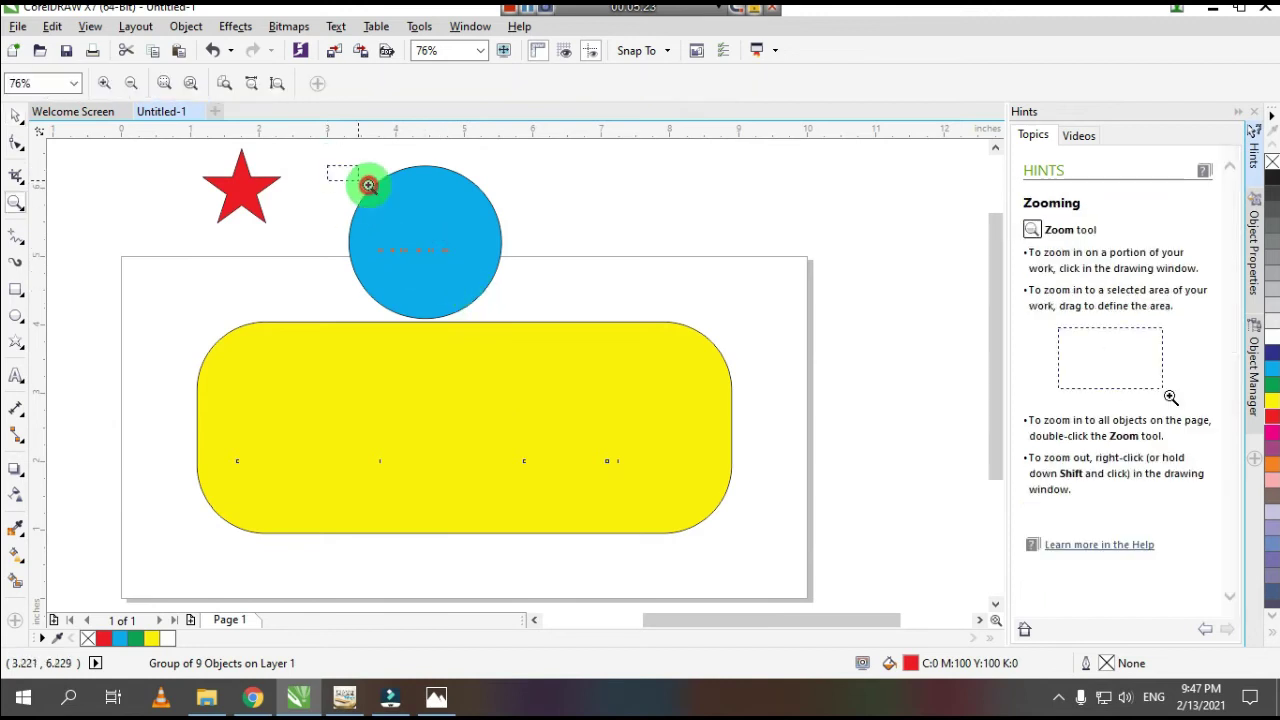
pyautogui.moveTo(366, 183); pyautogui.dragTo(603, 371)
pyautogui.press('space')
pyautogui.click(551, 251)
pyautogui.moveTo(558, 240); pyautogui.dragTo(534, 340)
pyautogui.hotkey('ctrl', 'z')
pyautogui.click(563, 238)
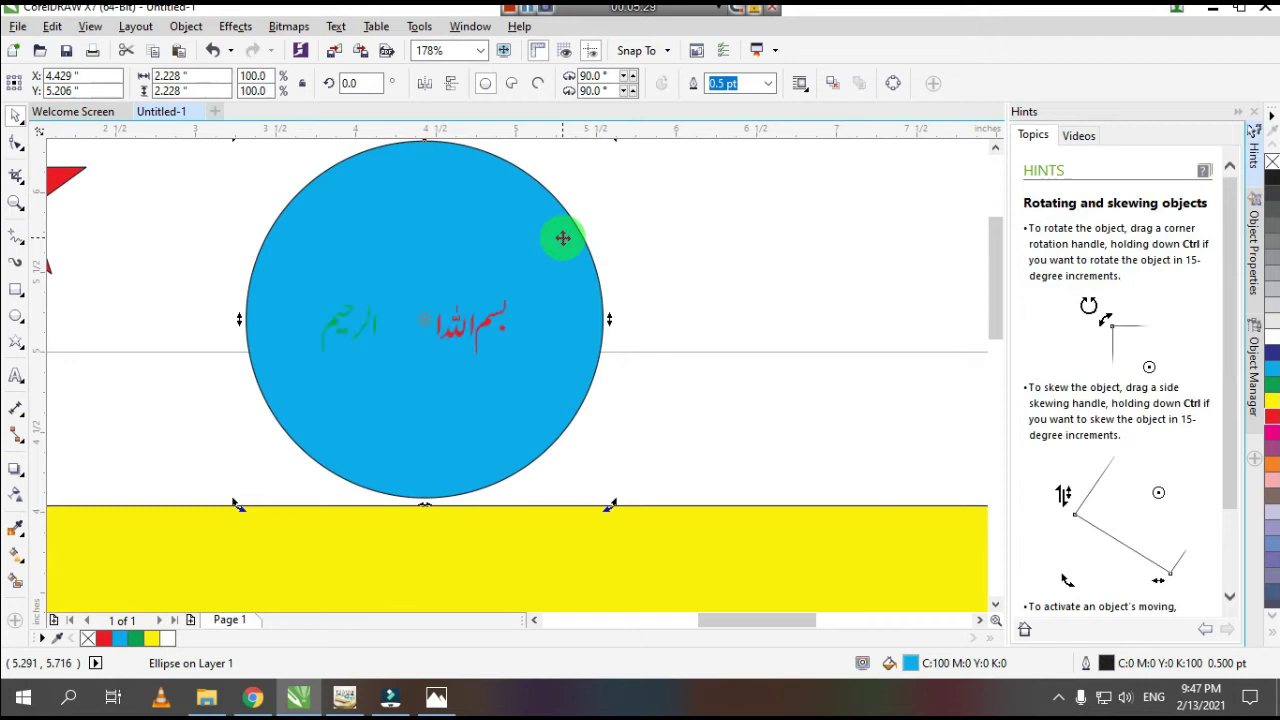
pyautogui.click(666, 240)
# - Fill the small Bismillah group inside the circle with yellow
pyautogui.moveTo(207, 182); pyautogui.dragTo(447, 358)
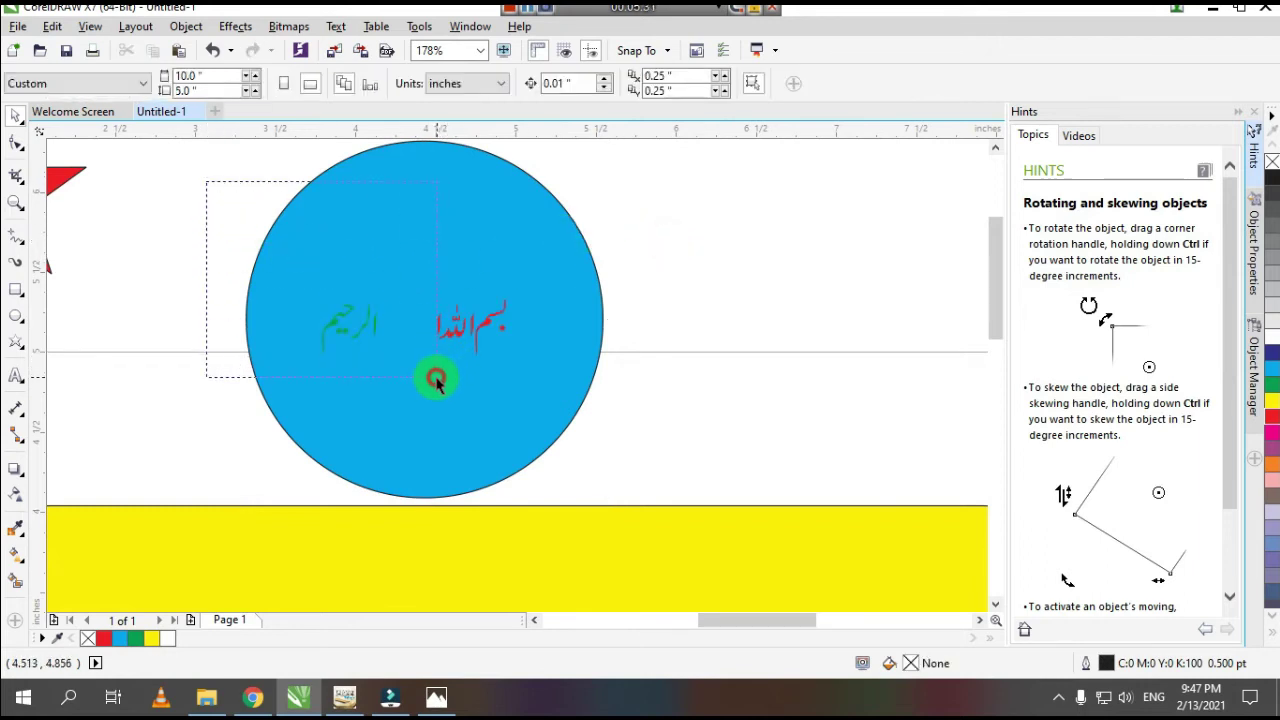
pyautogui.click(420, 334)
pyautogui.click(449, 334)
pyautogui.click(468, 332)
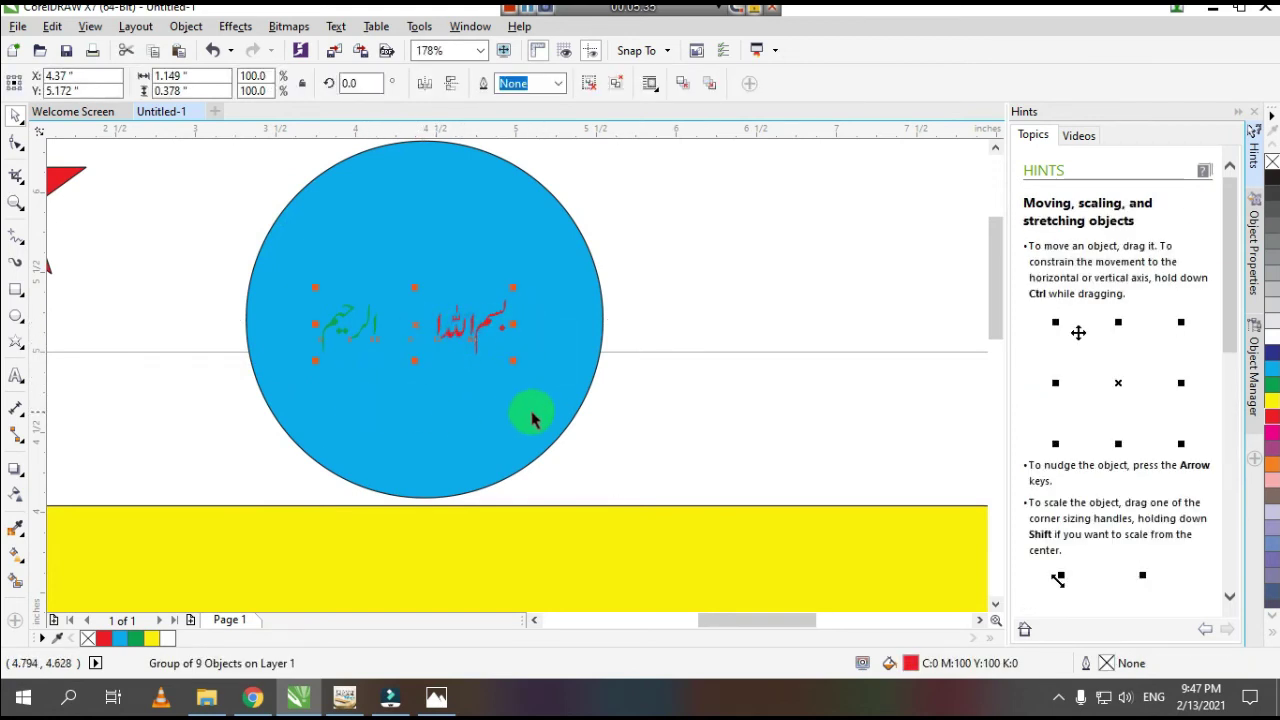
pyautogui.click(1272, 405)
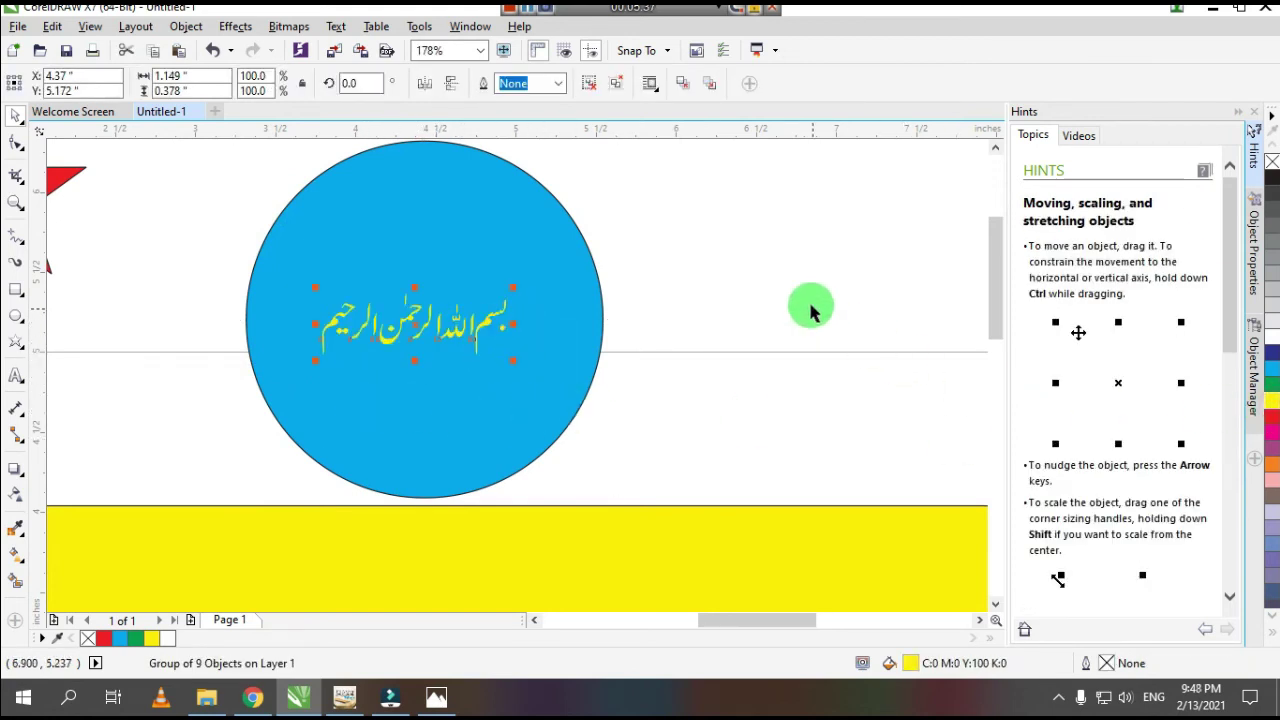
pyautogui.click(800, 306)
pyautogui.scroll(-2, 615, 310)
pyautogui.click(534, 283)
# - Enlarge the yellow Bismillah inside the circle to 1.765 × 0.581 inches
pyautogui.press('z')
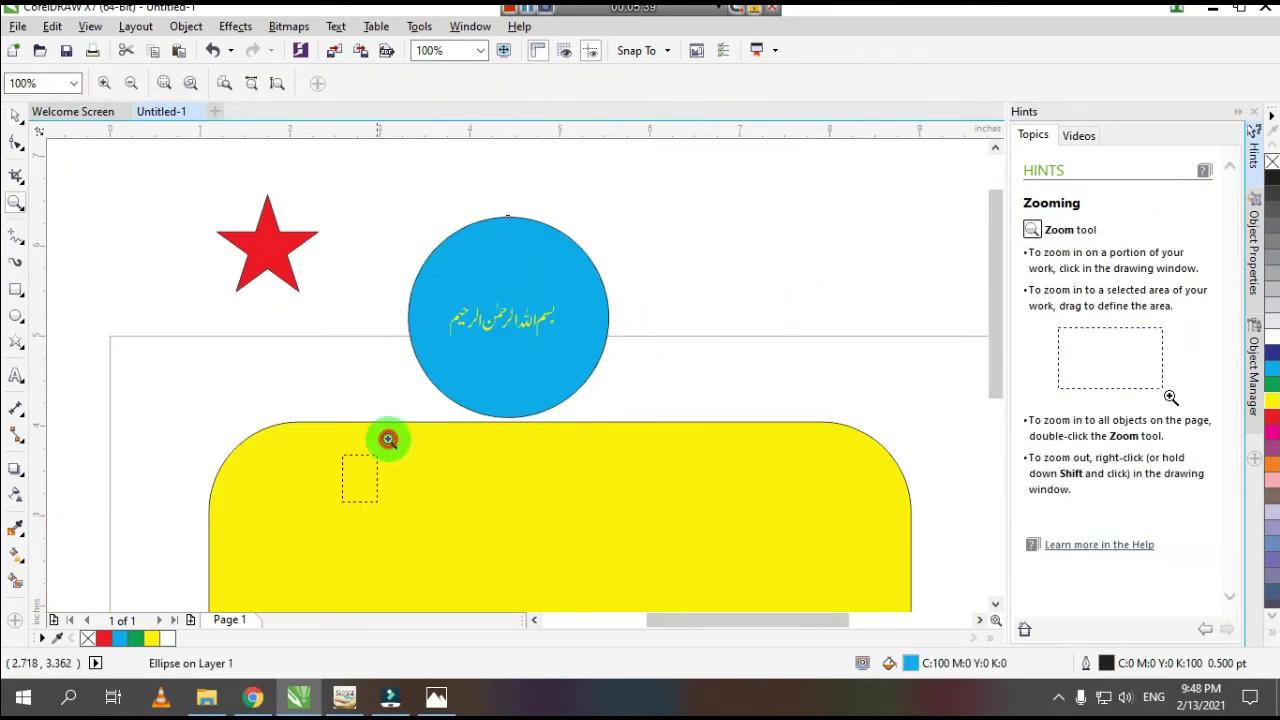
pyautogui.click(386, 437)
pyautogui.moveTo(274, 192); pyautogui.dragTo(888, 381)
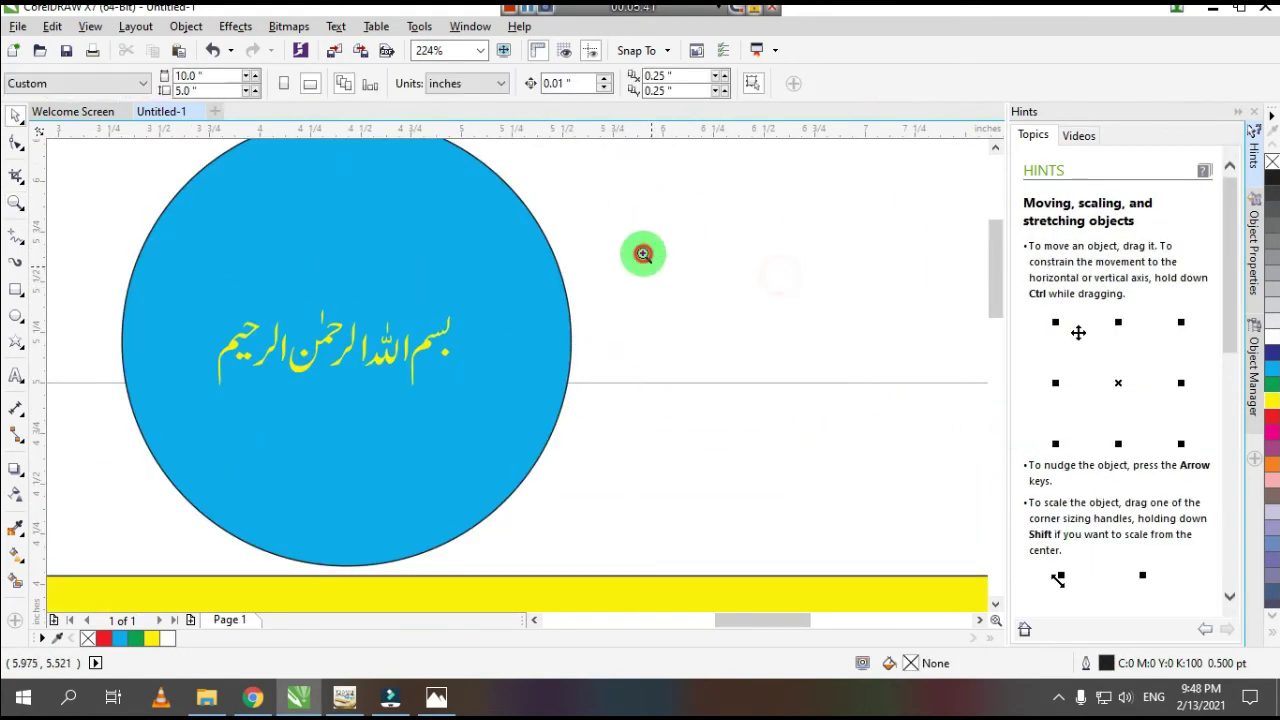
pyautogui.scroll(2, 271, 408)
pyautogui.press('space')
pyautogui.scroll(-1, 603, 411)
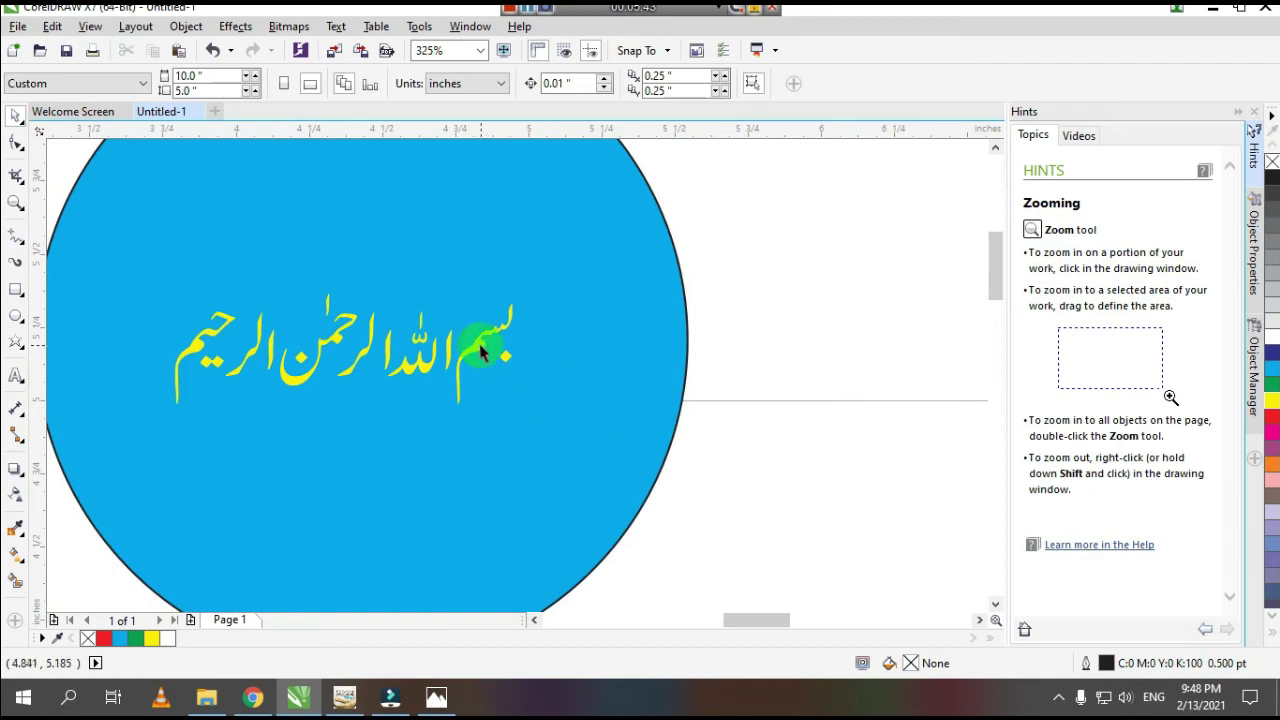
pyautogui.click(480, 344)
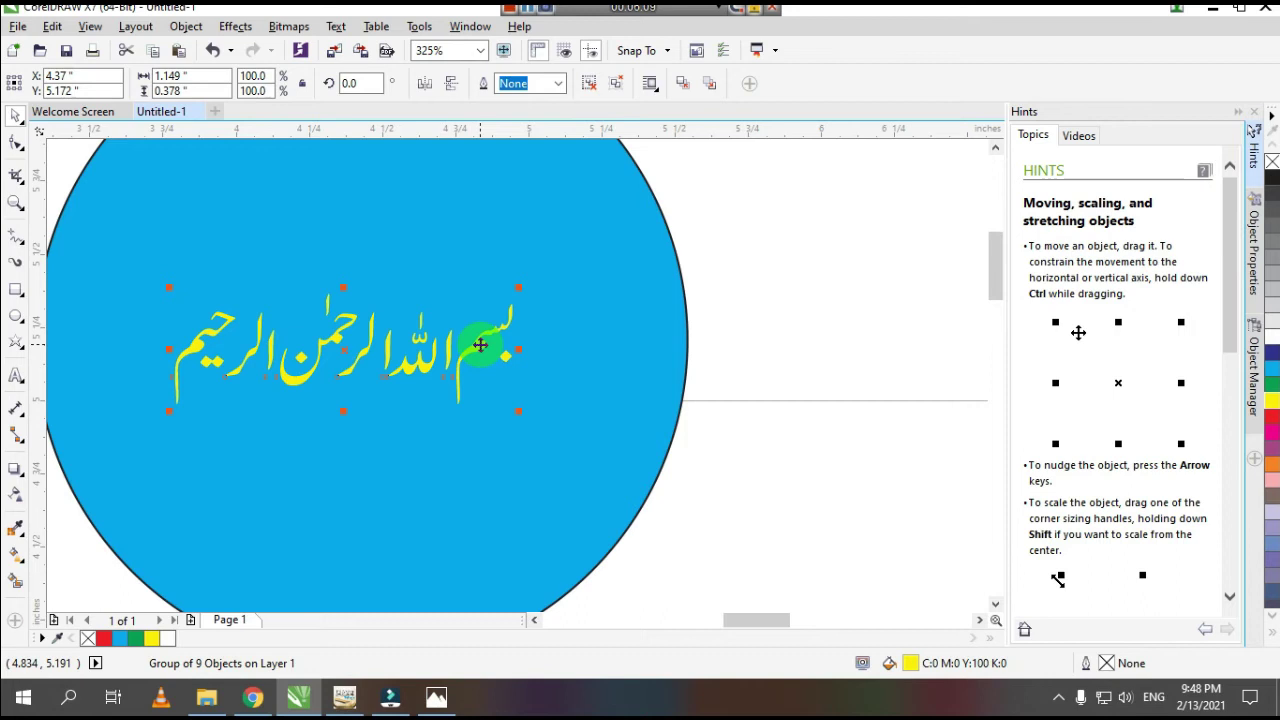
pyautogui.scroll(-3, 481, 344)
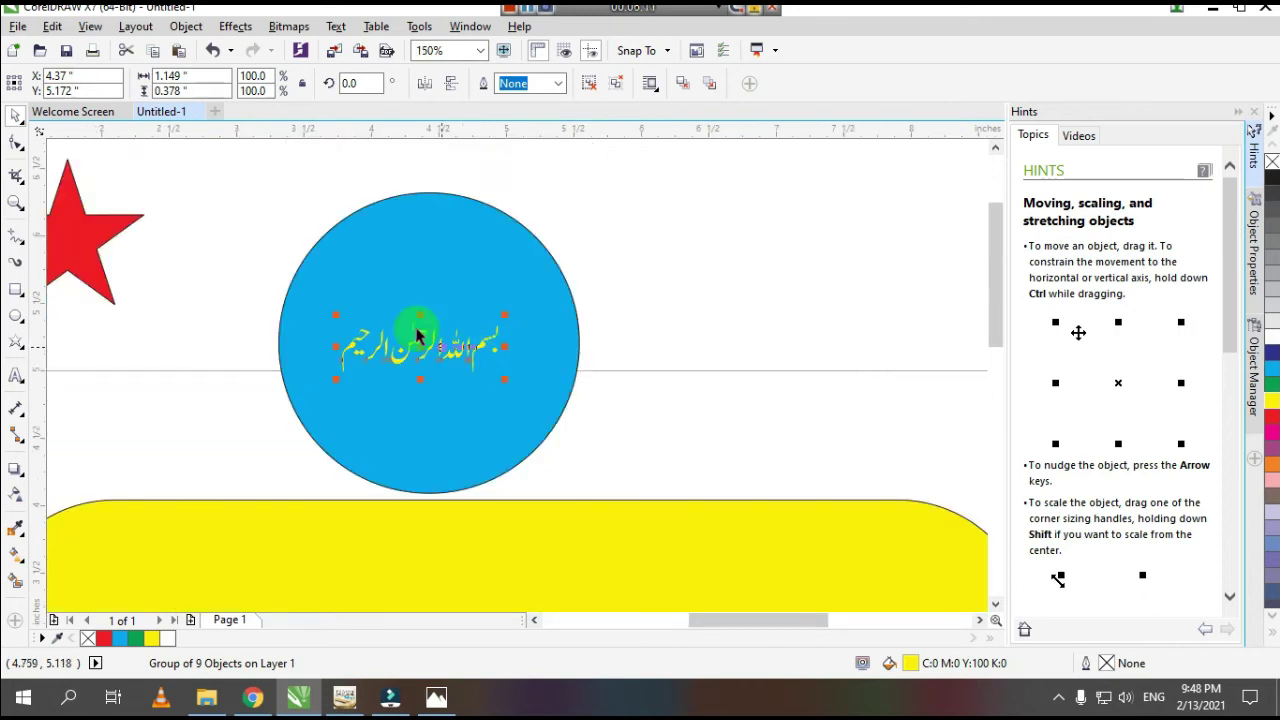
pyautogui.press('z')
pyautogui.moveTo(234, 180); pyautogui.dragTo(694, 534)
pyautogui.press('space')
pyautogui.click(506, 351)
pyautogui.moveTo(546, 314); pyautogui.dragTo(598, 293)
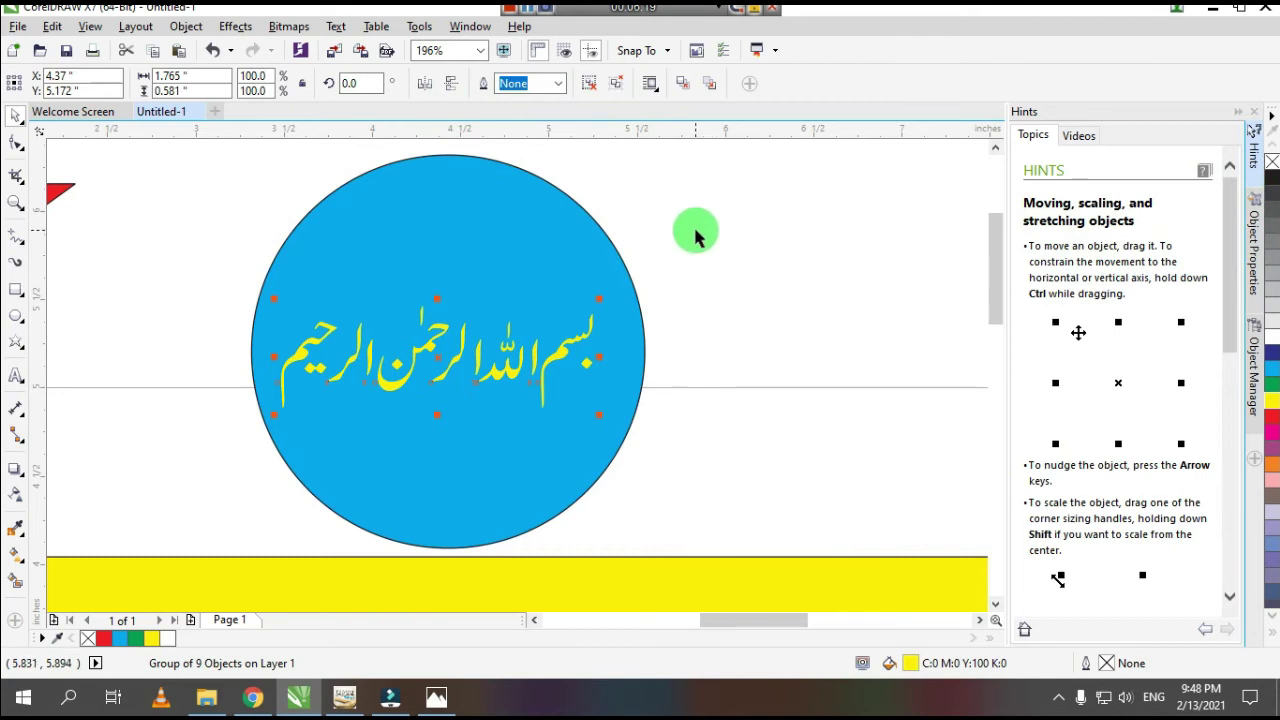
# - Give the Bismillah a 4.0 pt outline with round corners and caps, behind fill, scaling with object
pyautogui.press('F12')
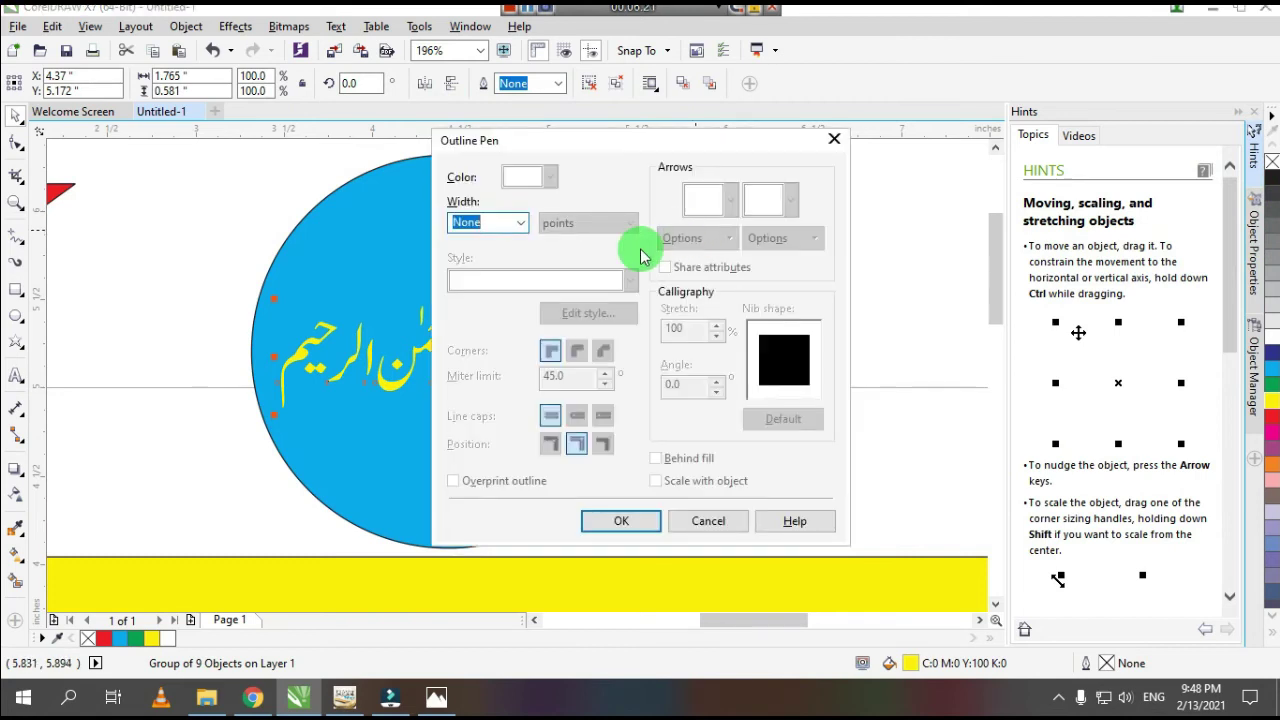
pyautogui.press('Escape')
pyautogui.press('F12')
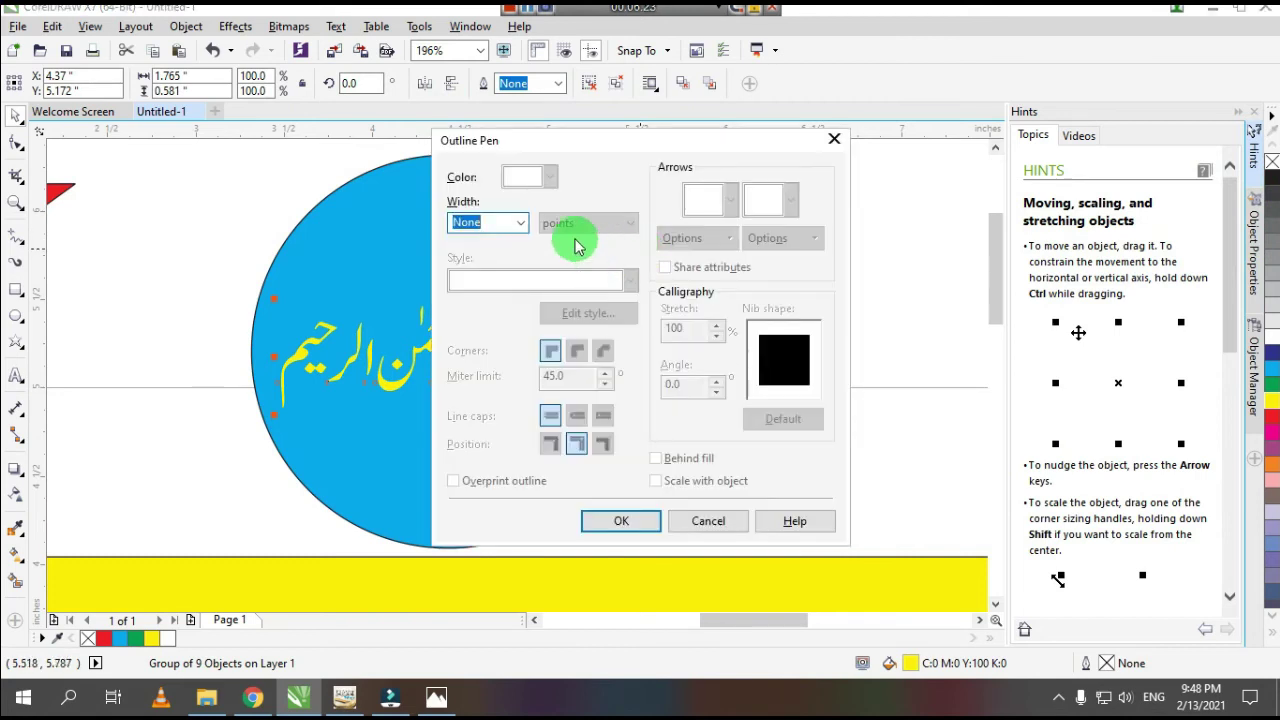
pyautogui.click(518, 223)
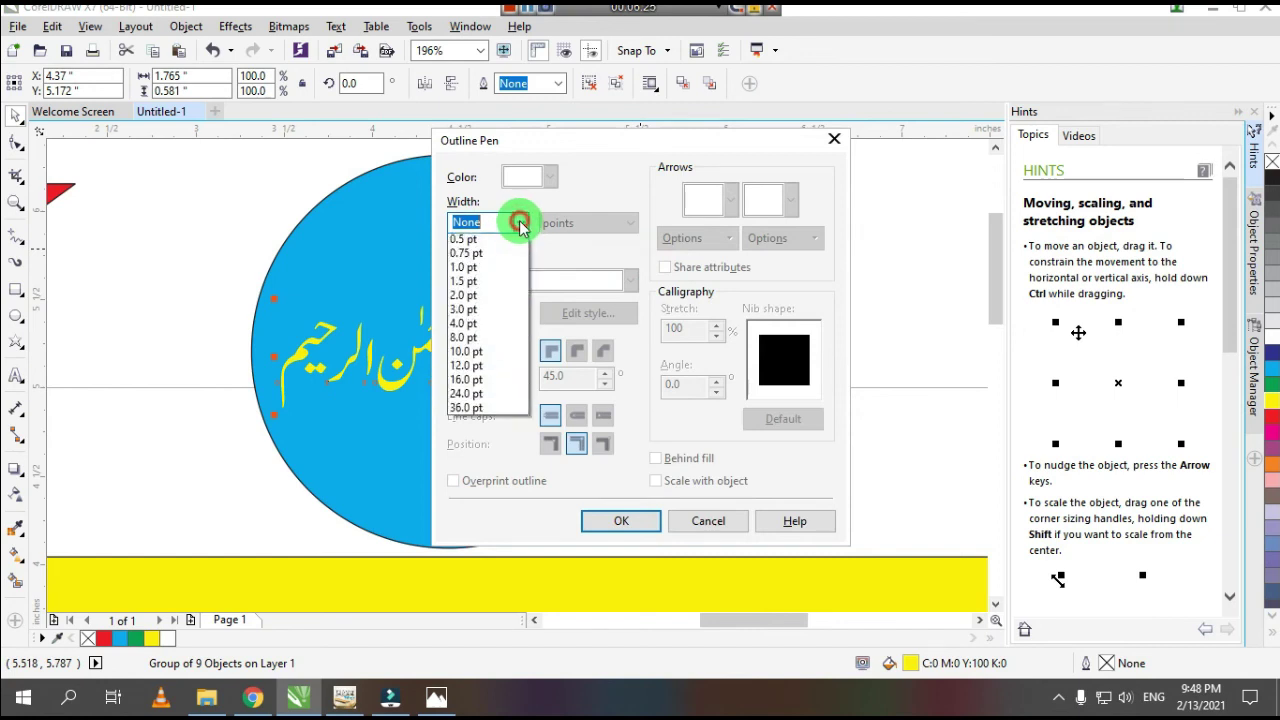
pyautogui.click(512, 356)
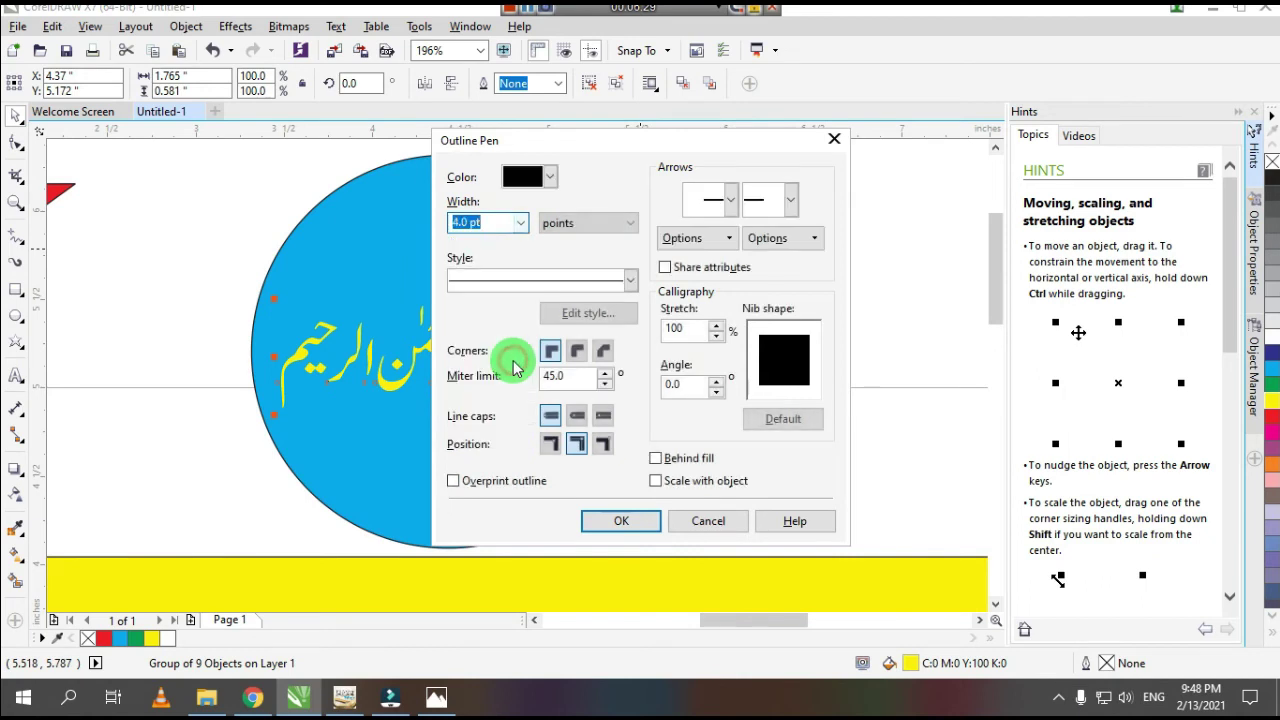
pyautogui.click(577, 350)
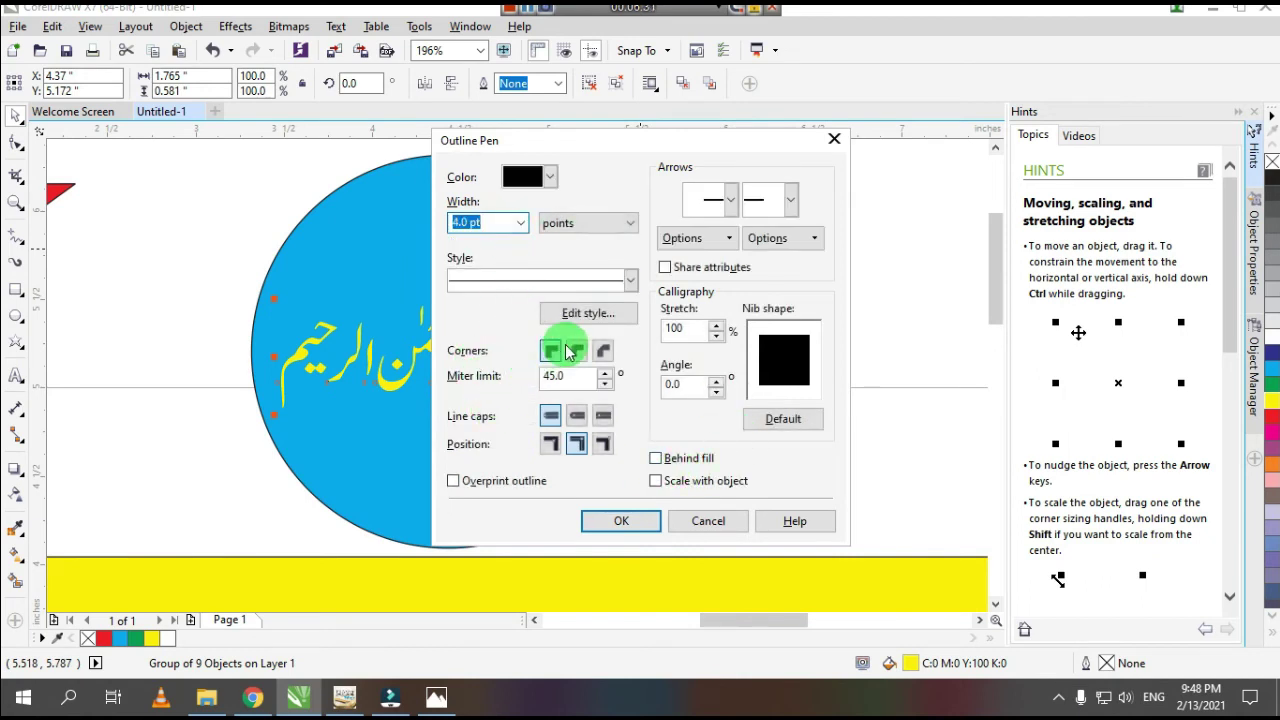
pyautogui.click(577, 415)
pyautogui.click(655, 457)
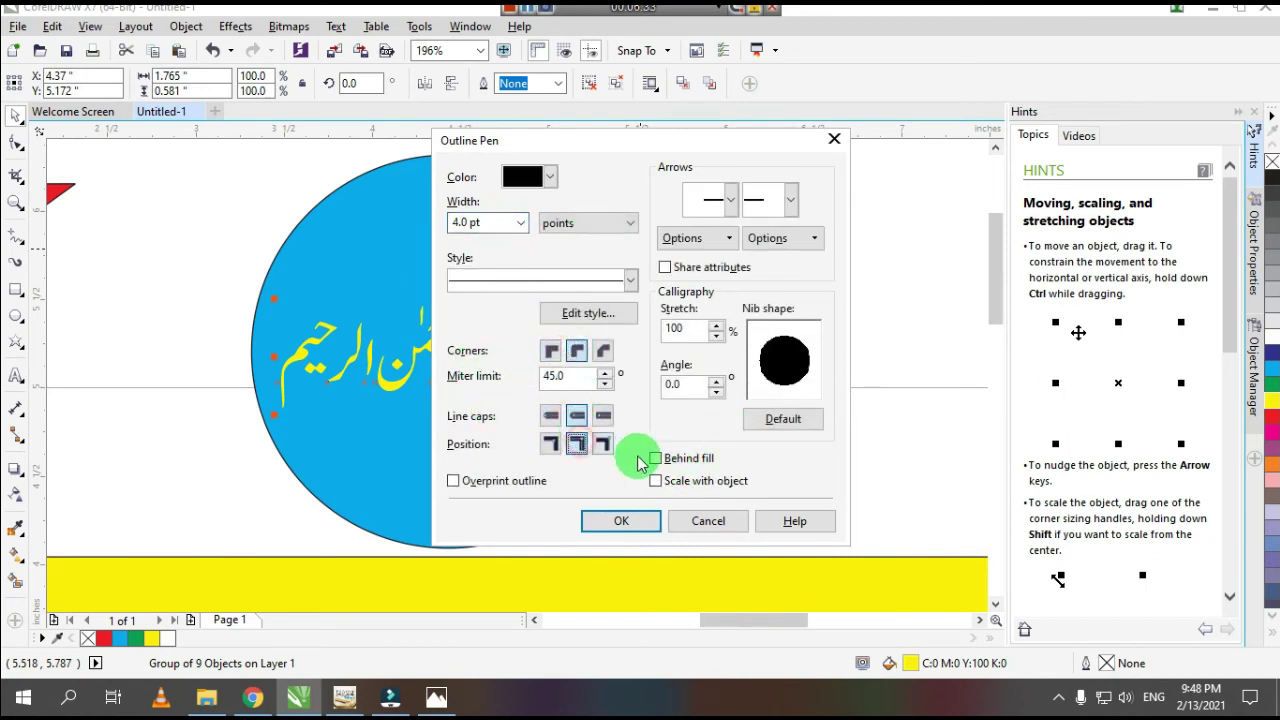
pyautogui.click(656, 481)
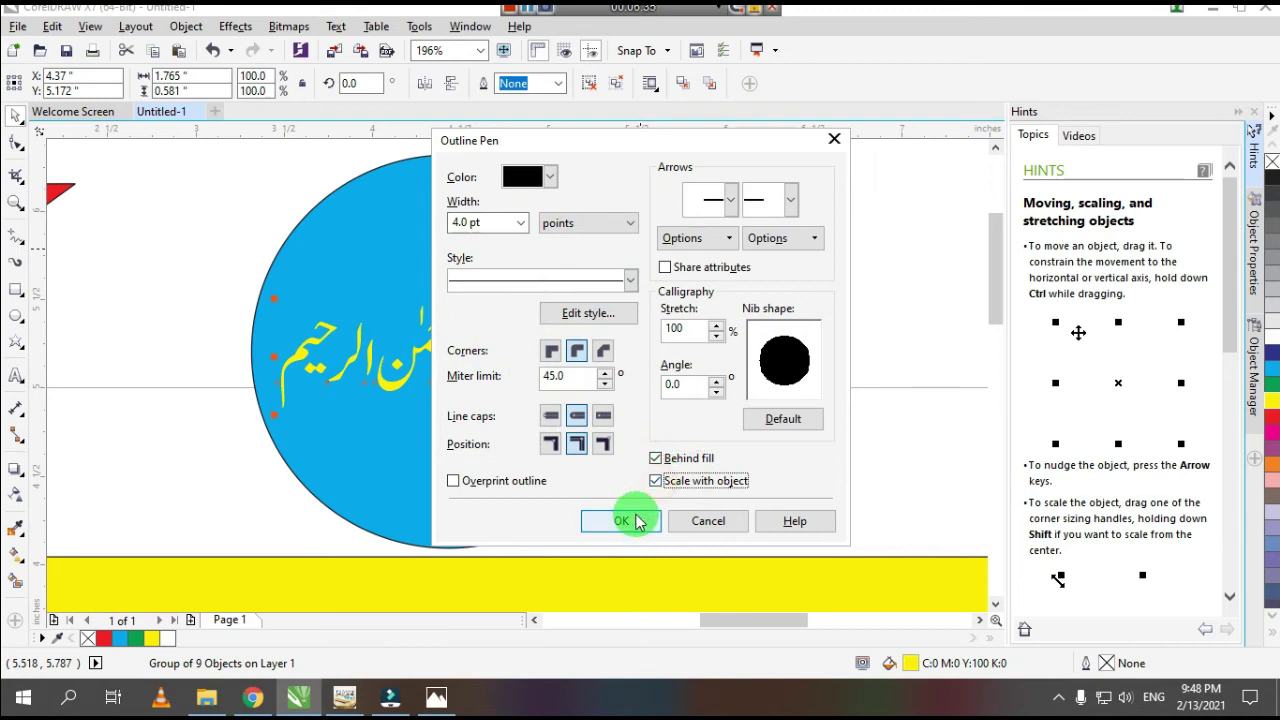
pyautogui.click(637, 521)
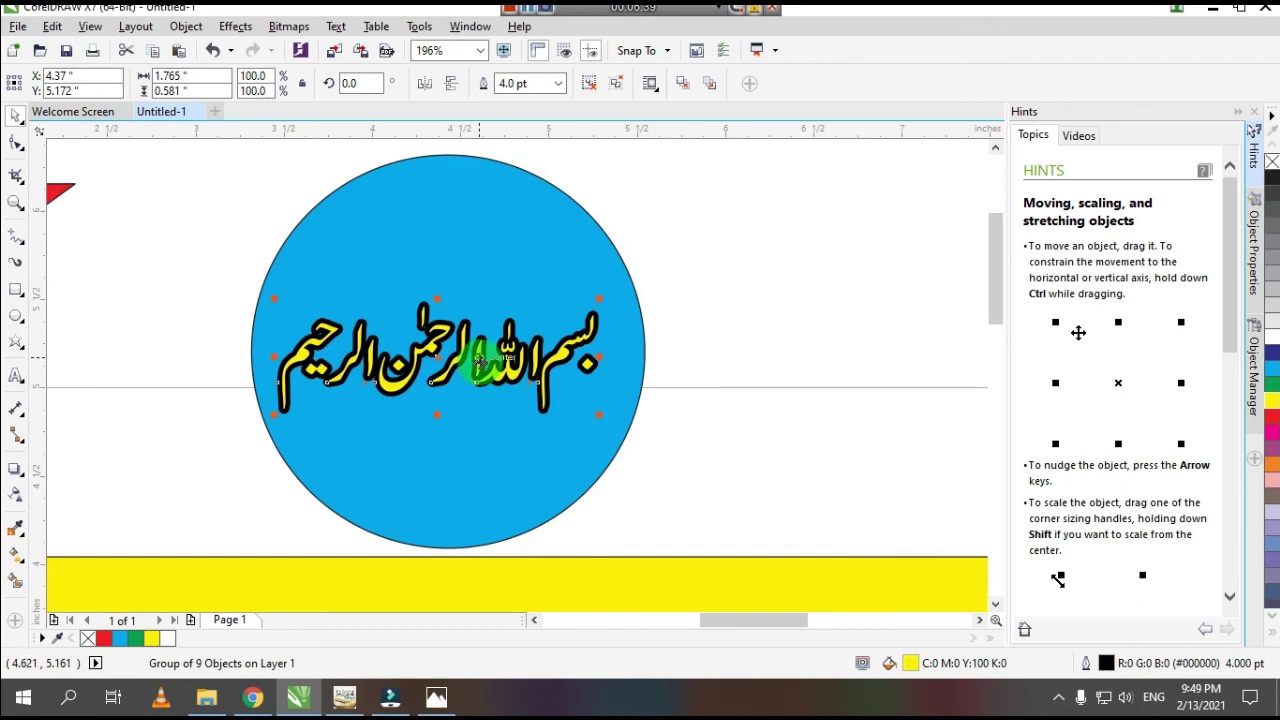
# - After trying several colours, set the Bismillah to red fill with a white outline
pyautogui.scroll(2, 480, 358)
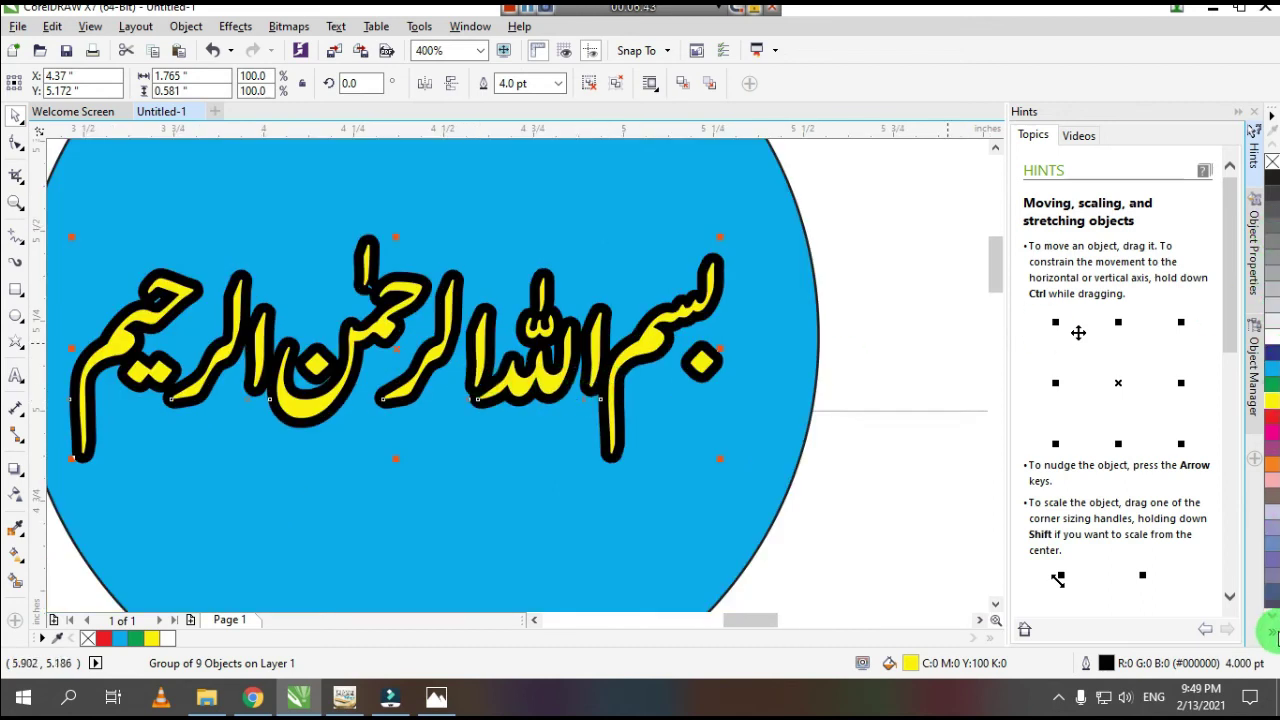
pyautogui.click(1272, 634)
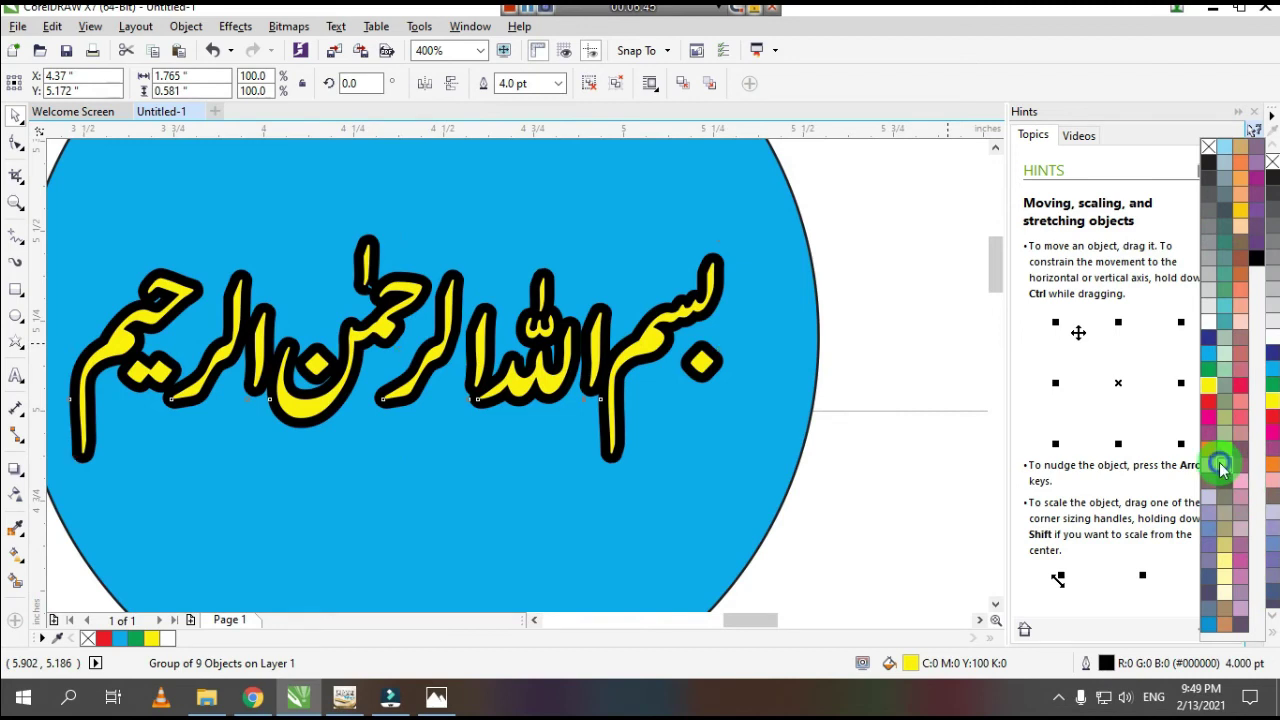
pyautogui.rightClick(1219, 464)
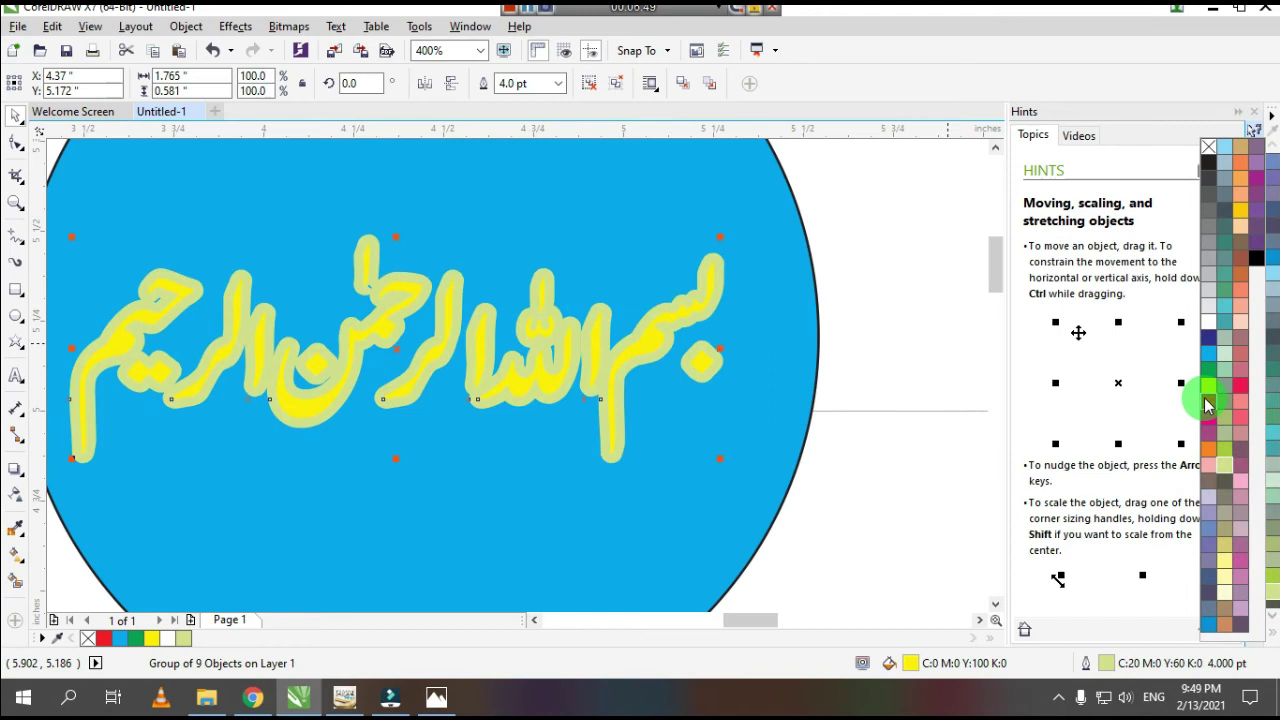
pyautogui.click(1209, 400)
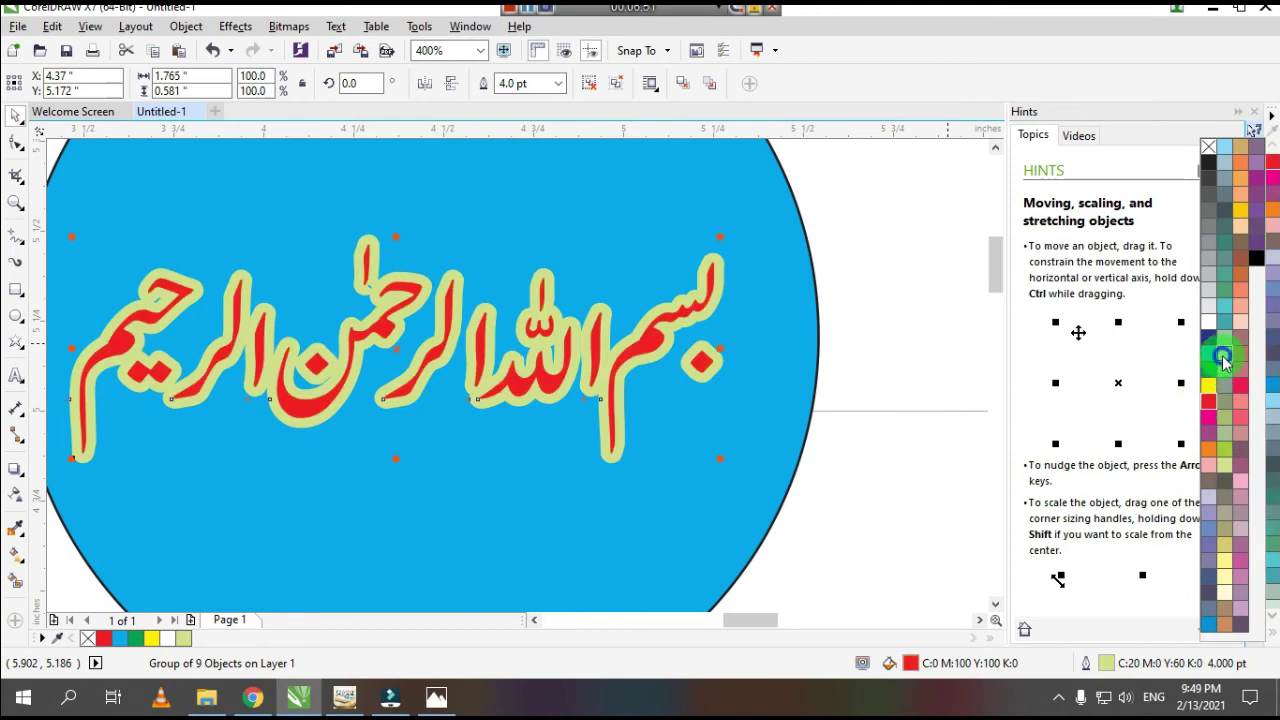
pyautogui.rightClick(1222, 357)
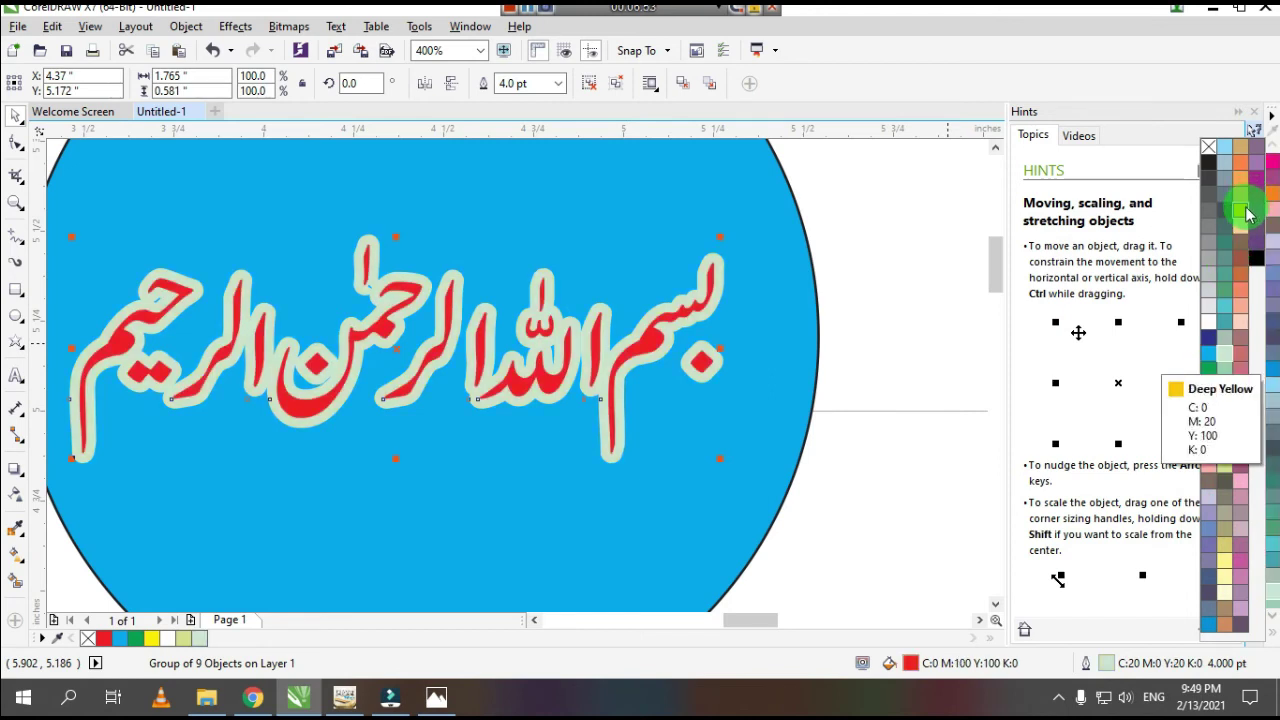
pyautogui.rightClick(1243, 212)
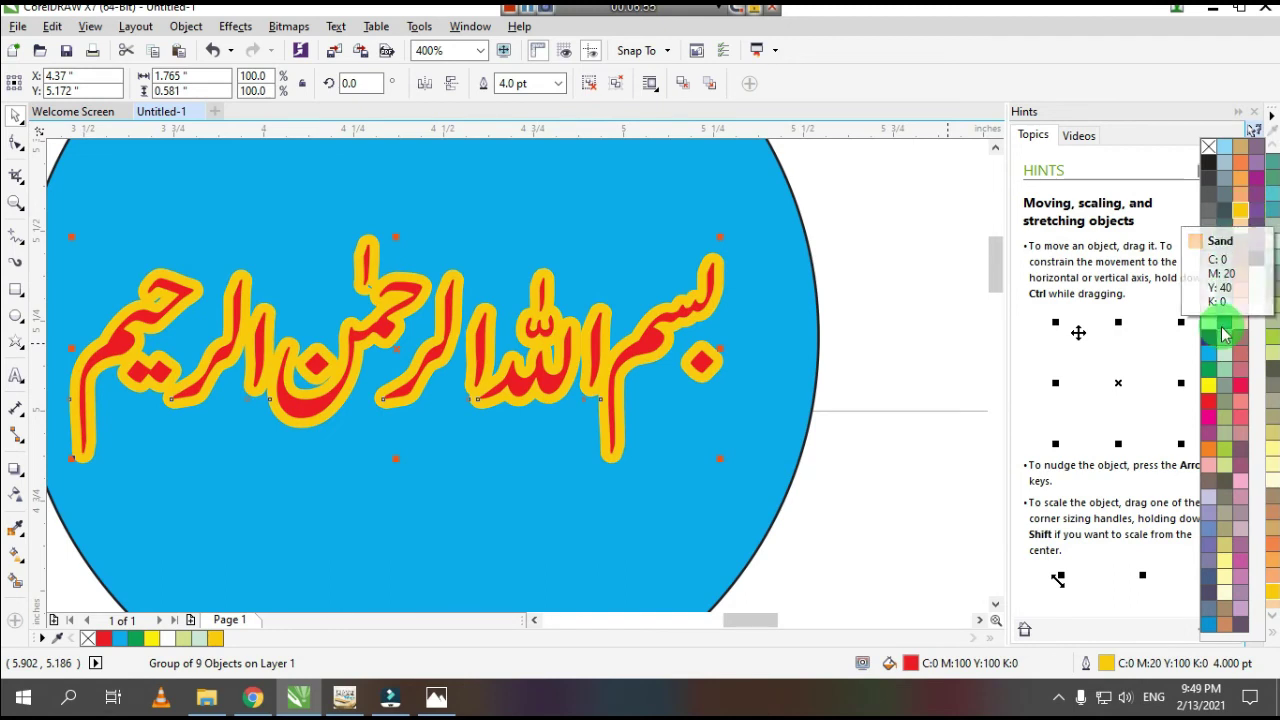
pyautogui.click(1210, 324)
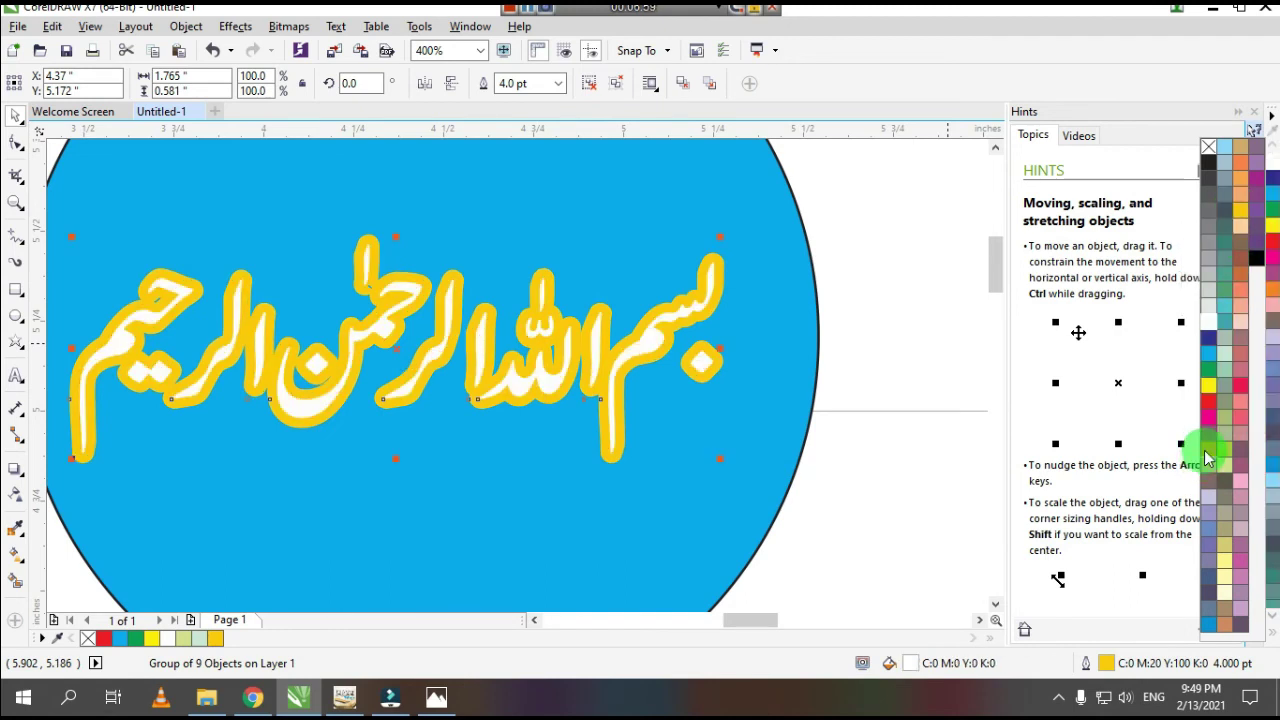
pyautogui.click(1210, 403)
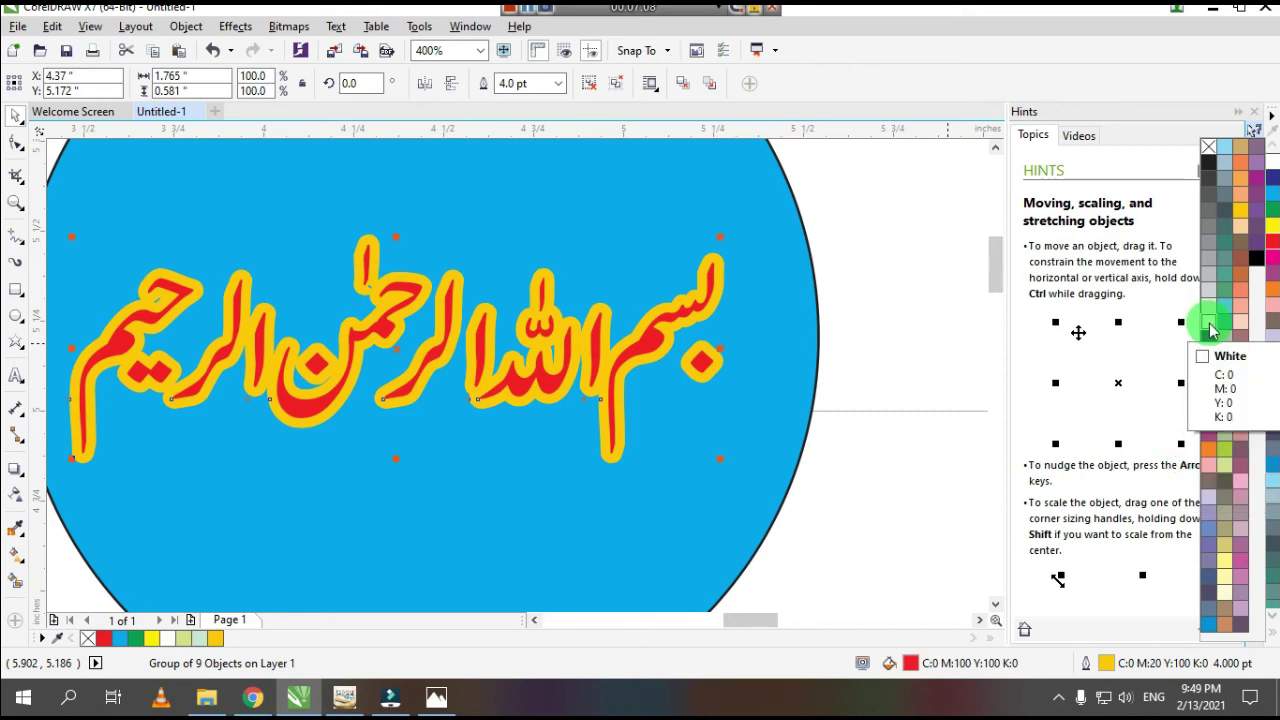
pyautogui.rightClick(1210, 330)
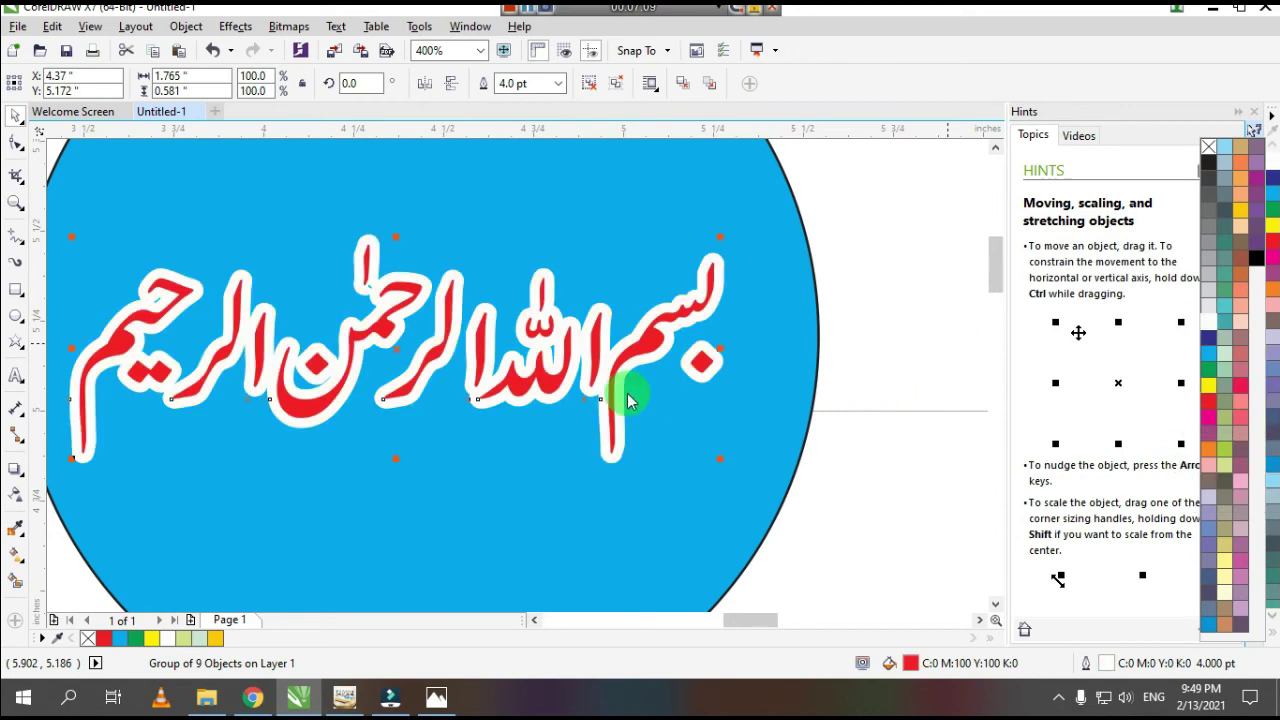
pyautogui.scroll(-1, 490, 378)
pyautogui.scroll(-2, 769, 282)
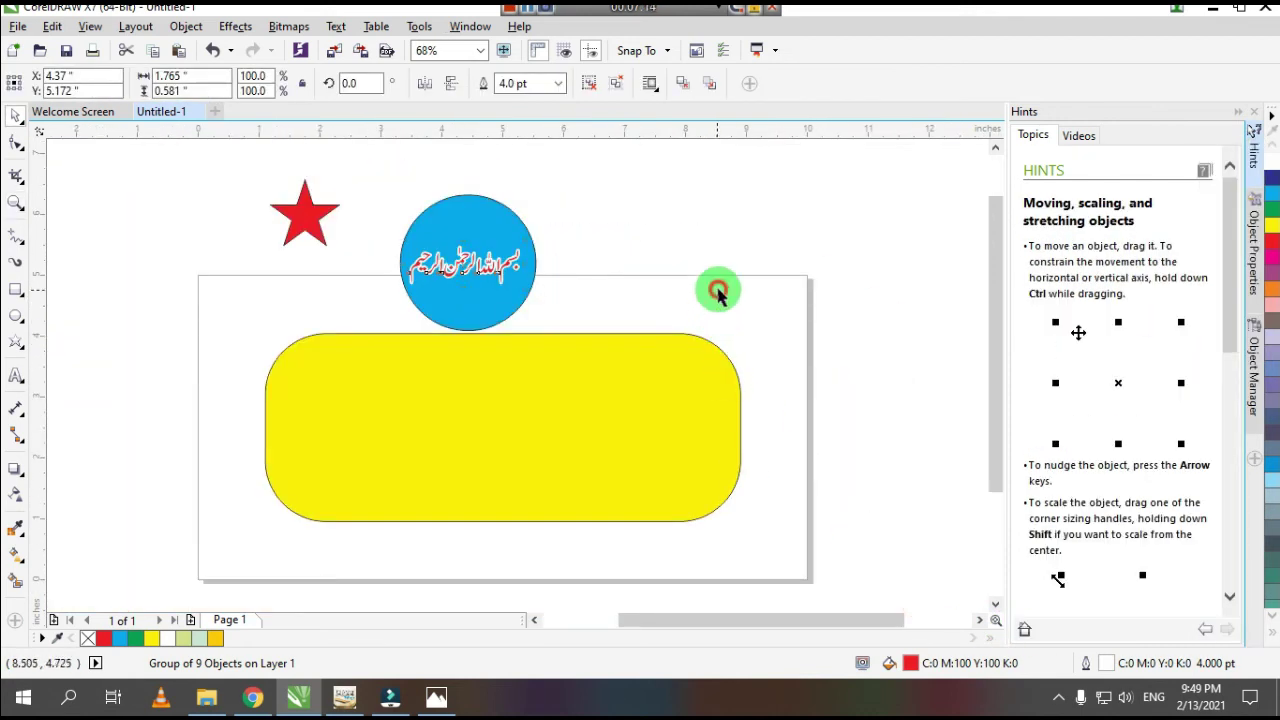
# - Type 'A to Zaaz official' as 24 pt Arial text on the yellow rectangle and select it
pyautogui.click(714, 291)
pyautogui.click(16, 375)
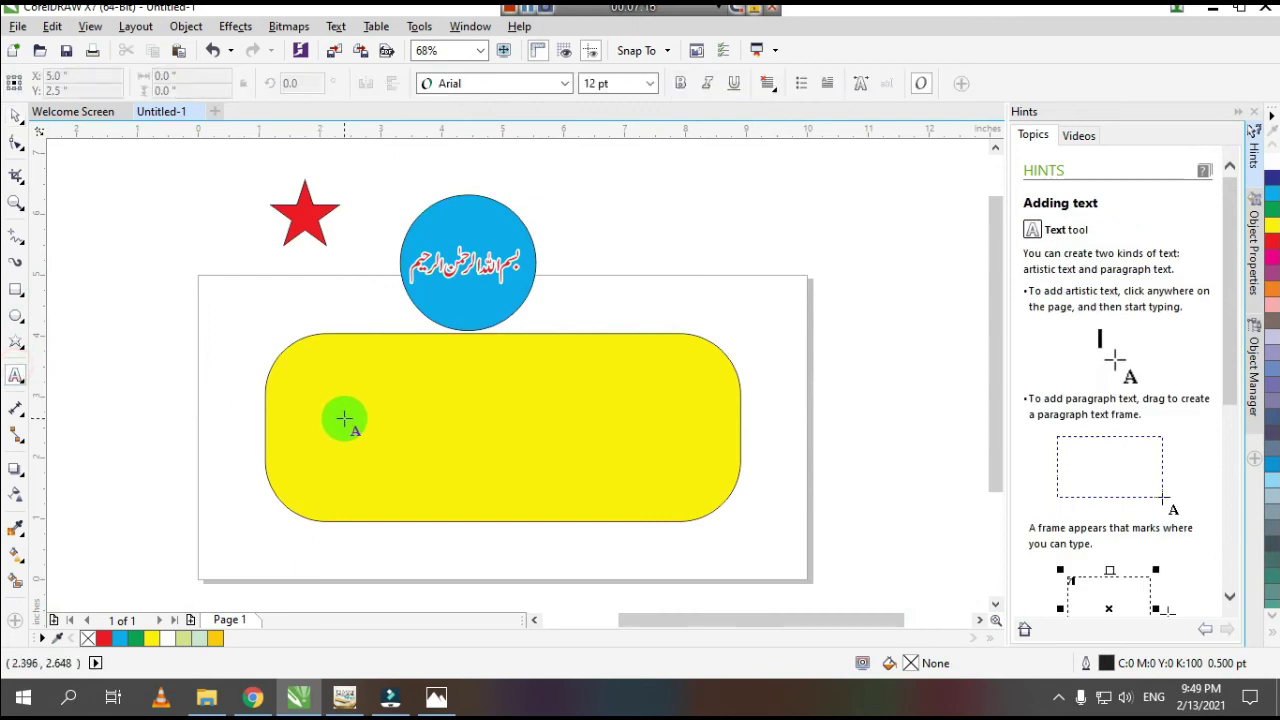
pyautogui.click(344, 415)
pyautogui.write('A toi')
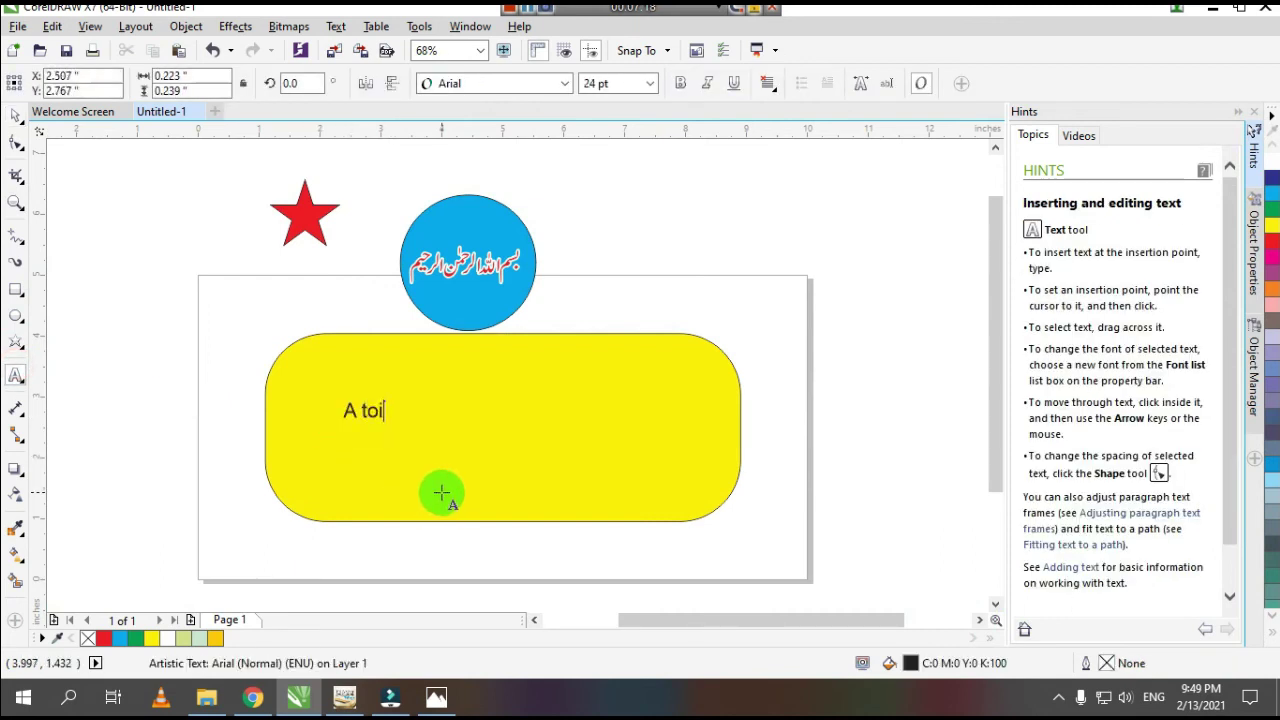
pyautogui.press('BackSpace')
pyautogui.write('ficial')
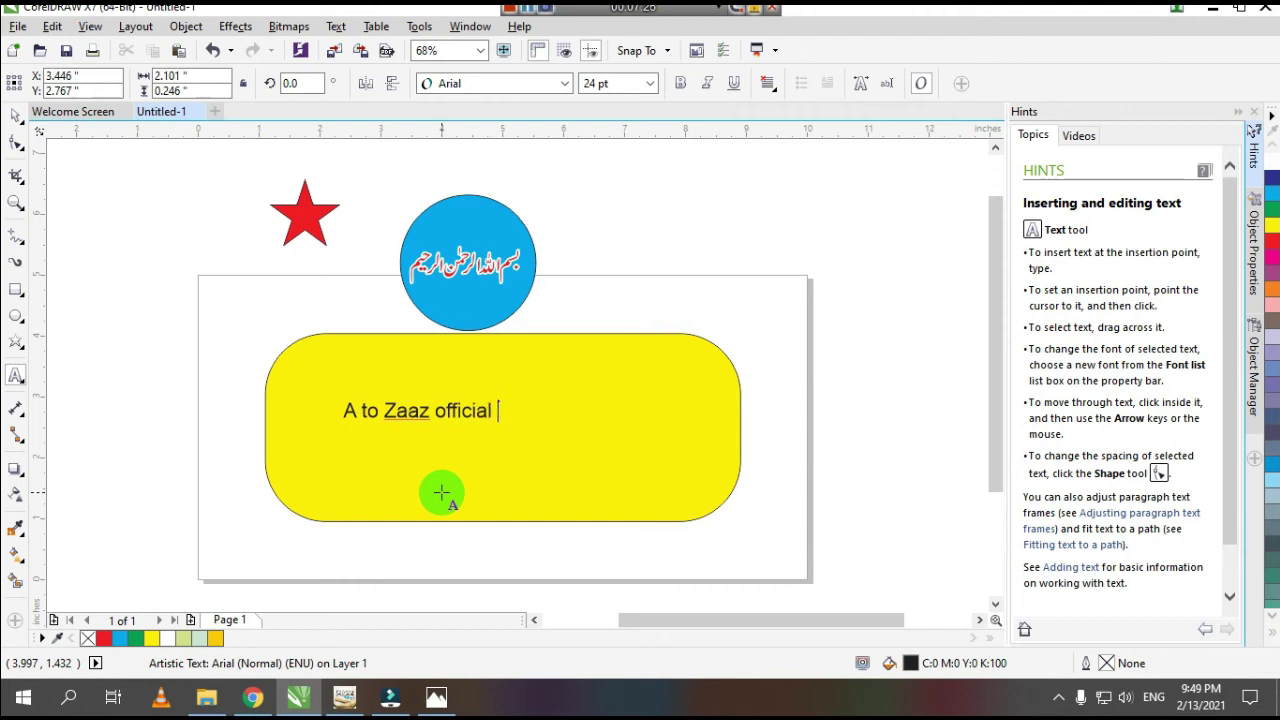
pyautogui.hotkey('ctrl', 'a')
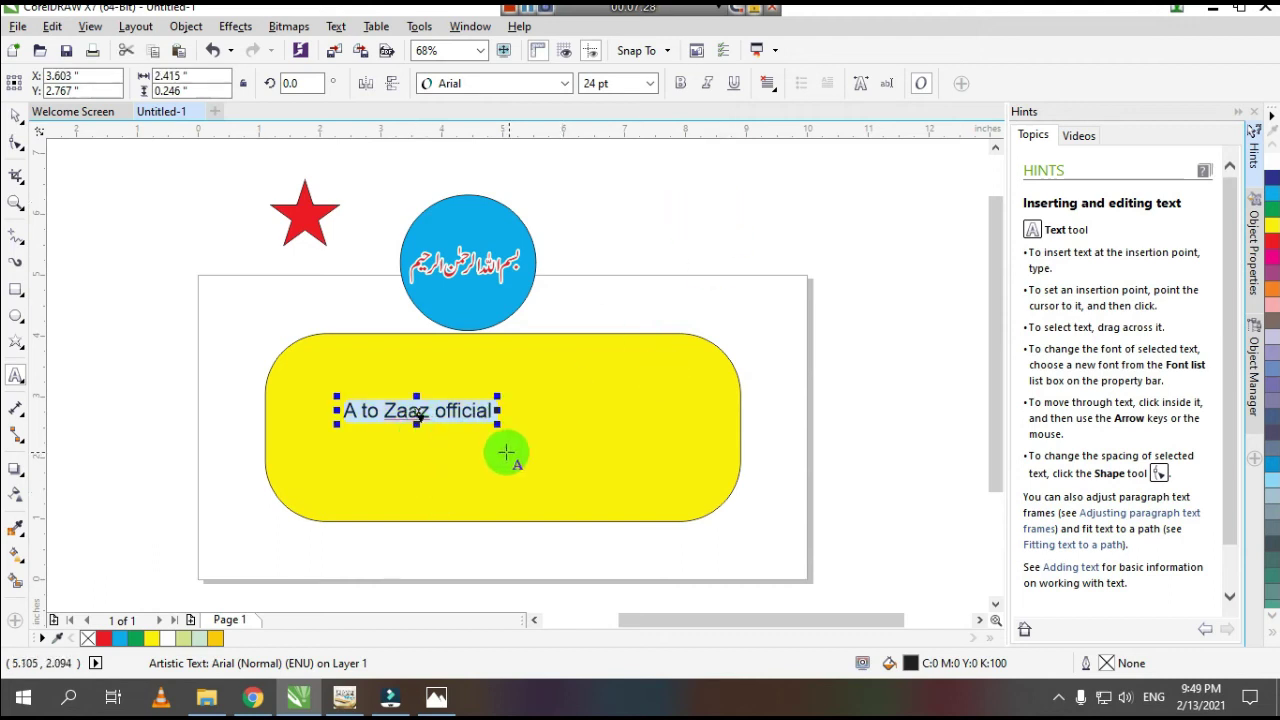
# - Enlarge the text, make it bold, put 'official' on a second line and centre-align it
pyautogui.moveTo(498, 427); pyautogui.dragTo(654, 506)
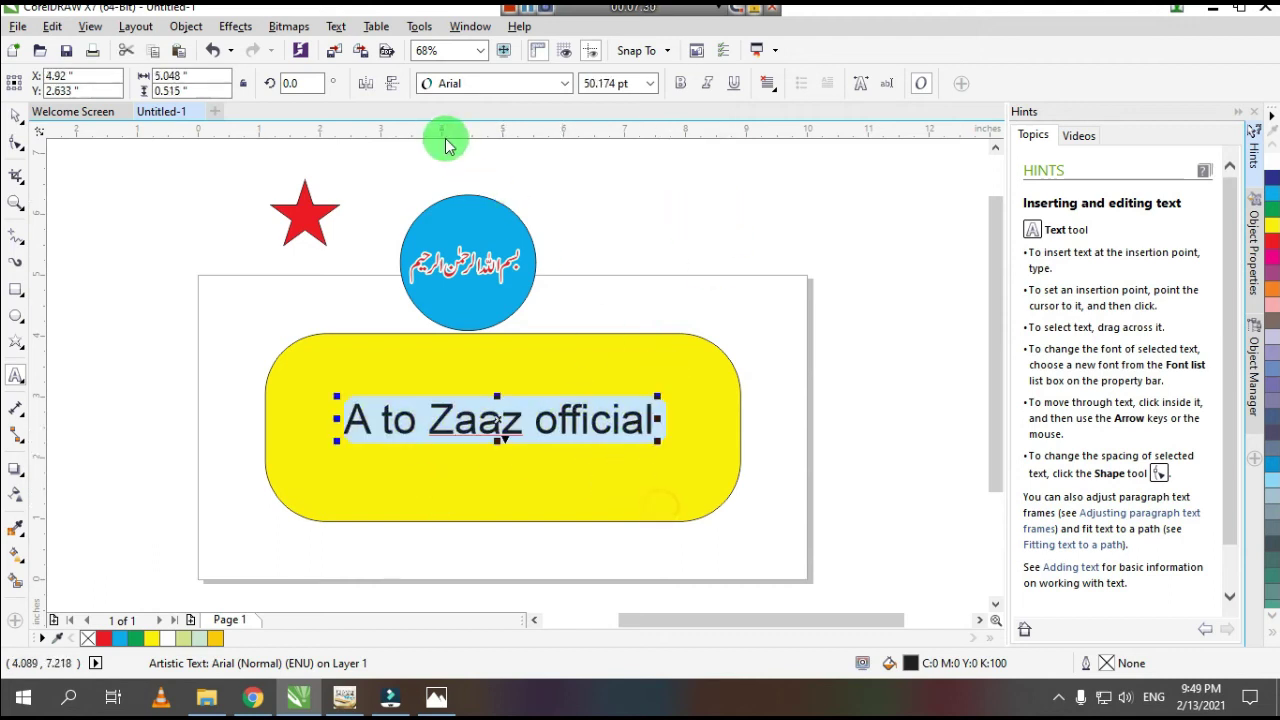
pyautogui.click(681, 83)
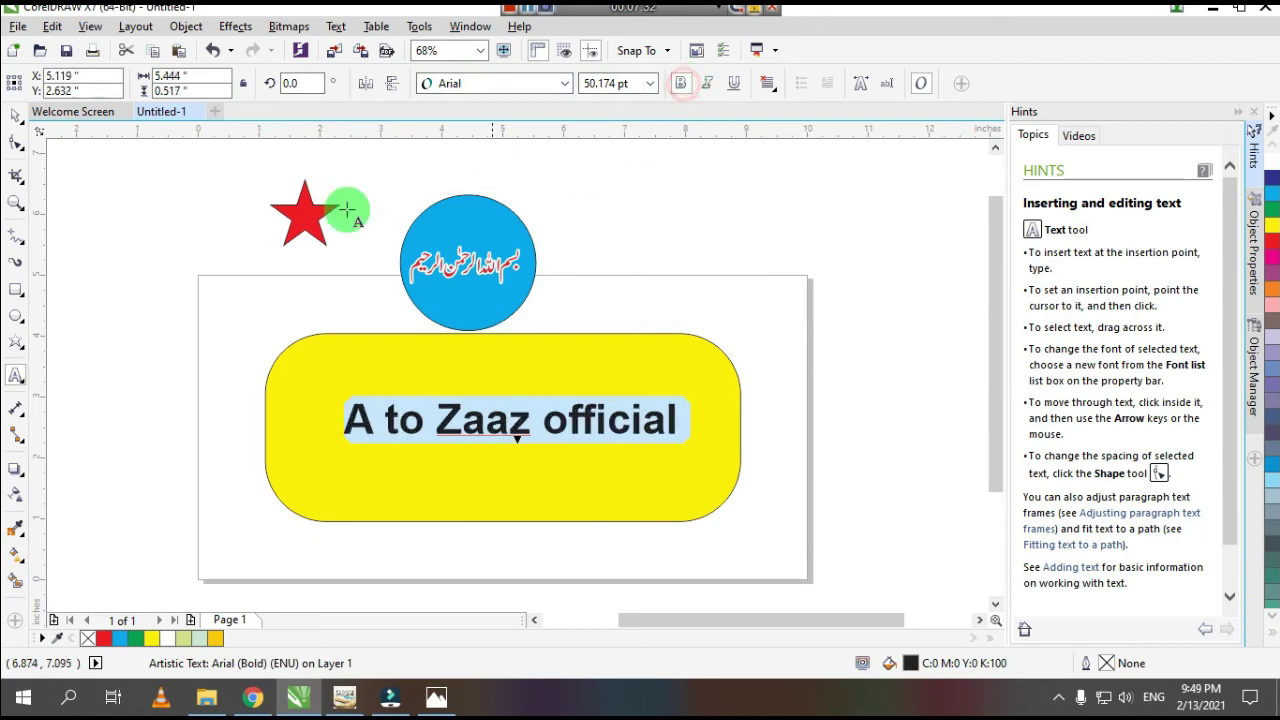
pyautogui.click(17, 116)
pyautogui.doubleClick(525, 420)
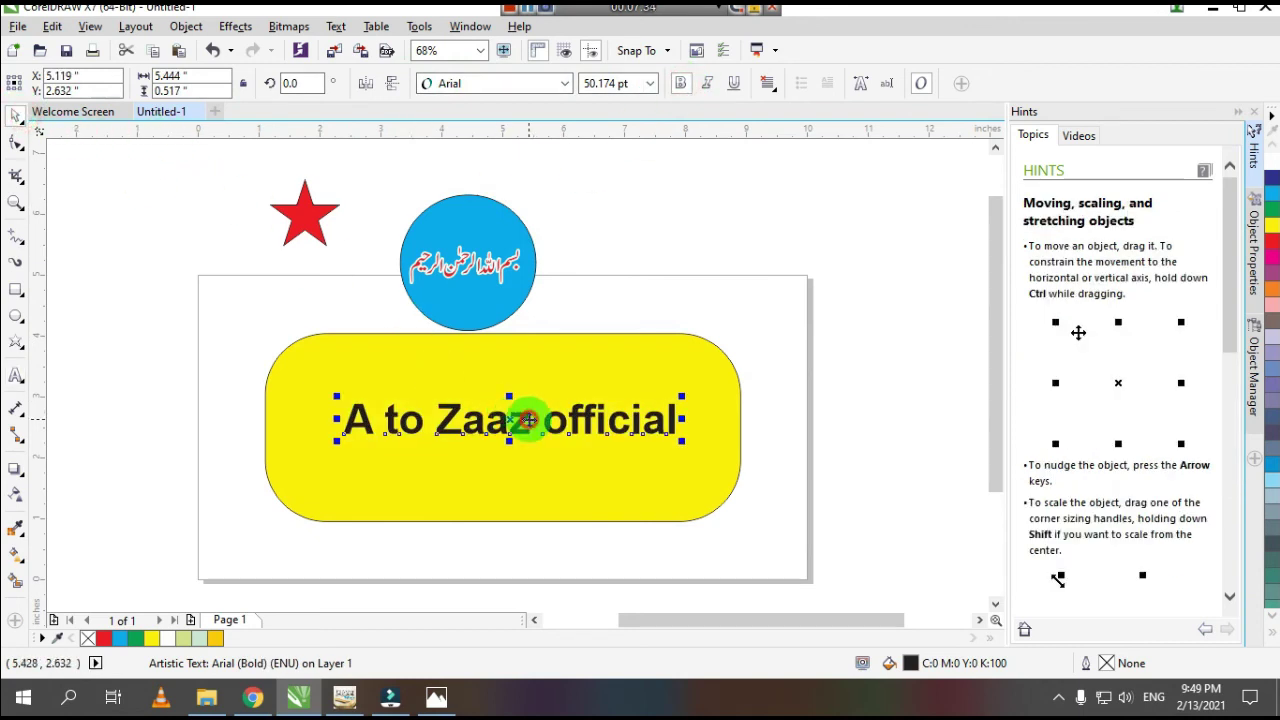
pyautogui.press('Return')
pyautogui.hotkey('ctrl', 'a')
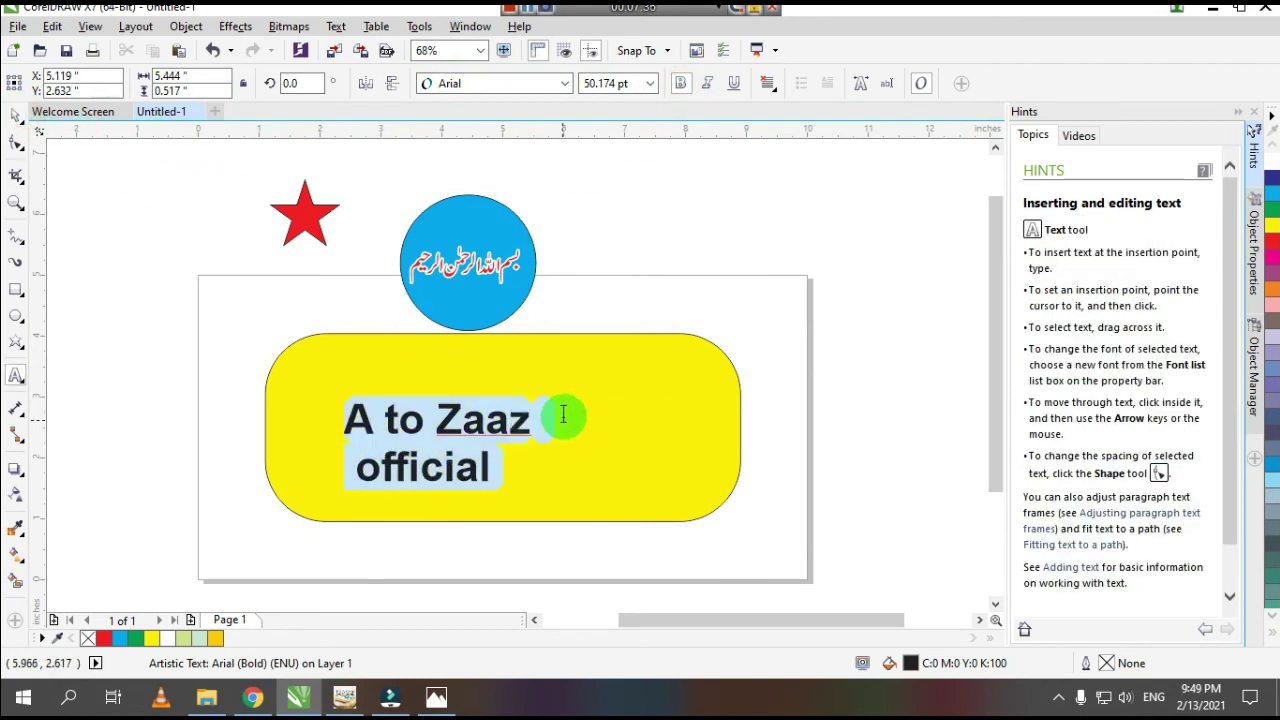
pyautogui.click(767, 84)
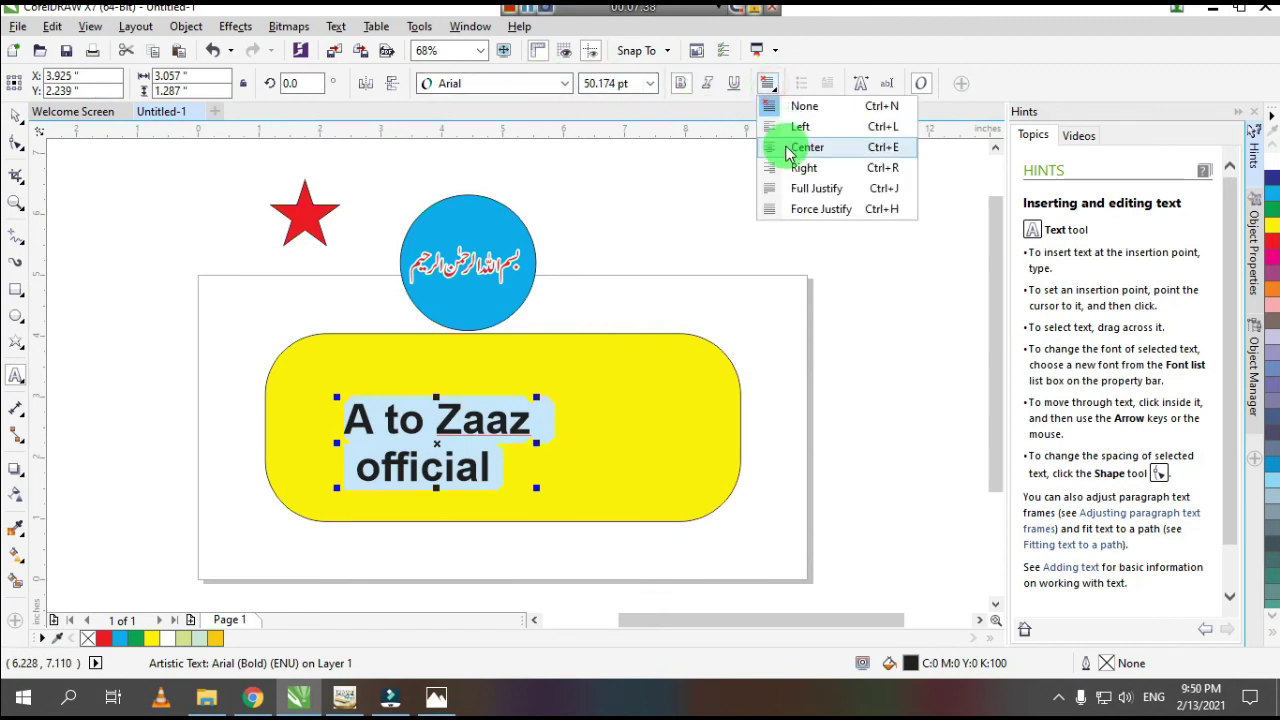
pyautogui.click(786, 147)
# - Centre the text on the yellow rectangle, scale it to about 74 pt and fill it red
pyautogui.click(17, 116)
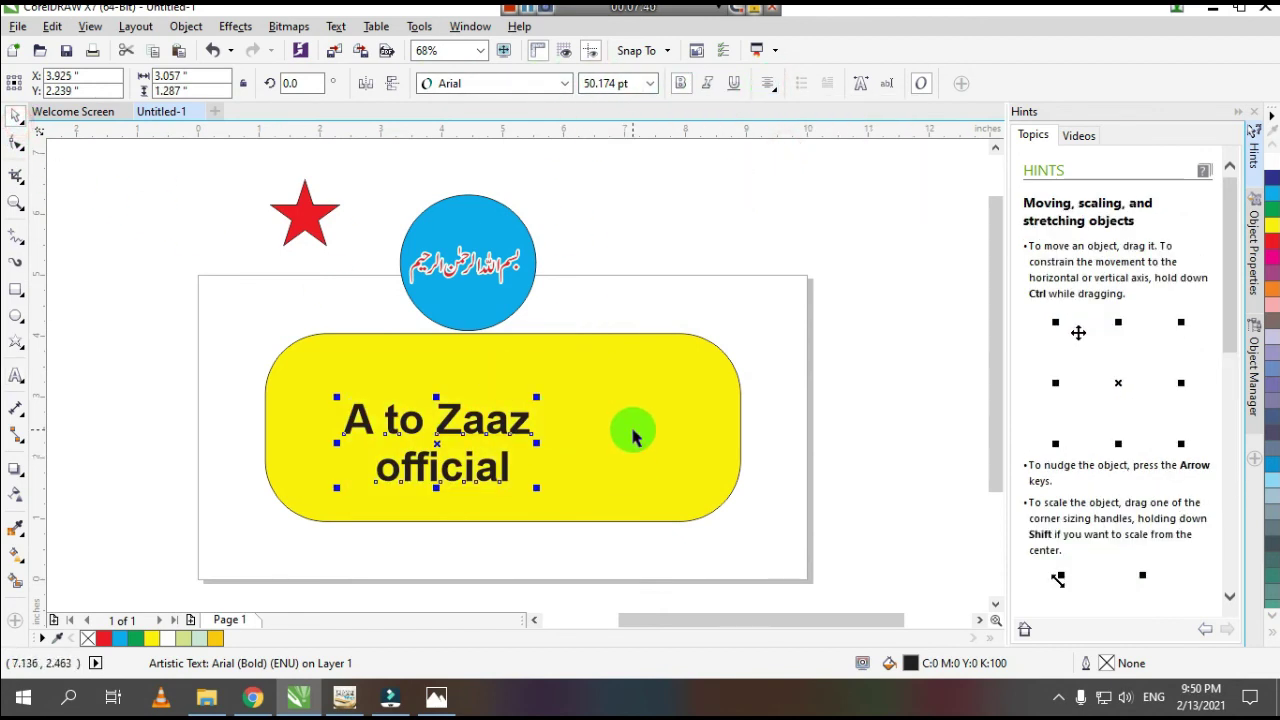
pyautogui.keyDown('shift'); pyautogui.click(632, 430); pyautogui.keyUp('shift')
pyautogui.press('e')
pyautogui.press('c')
pyautogui.click(581, 417)
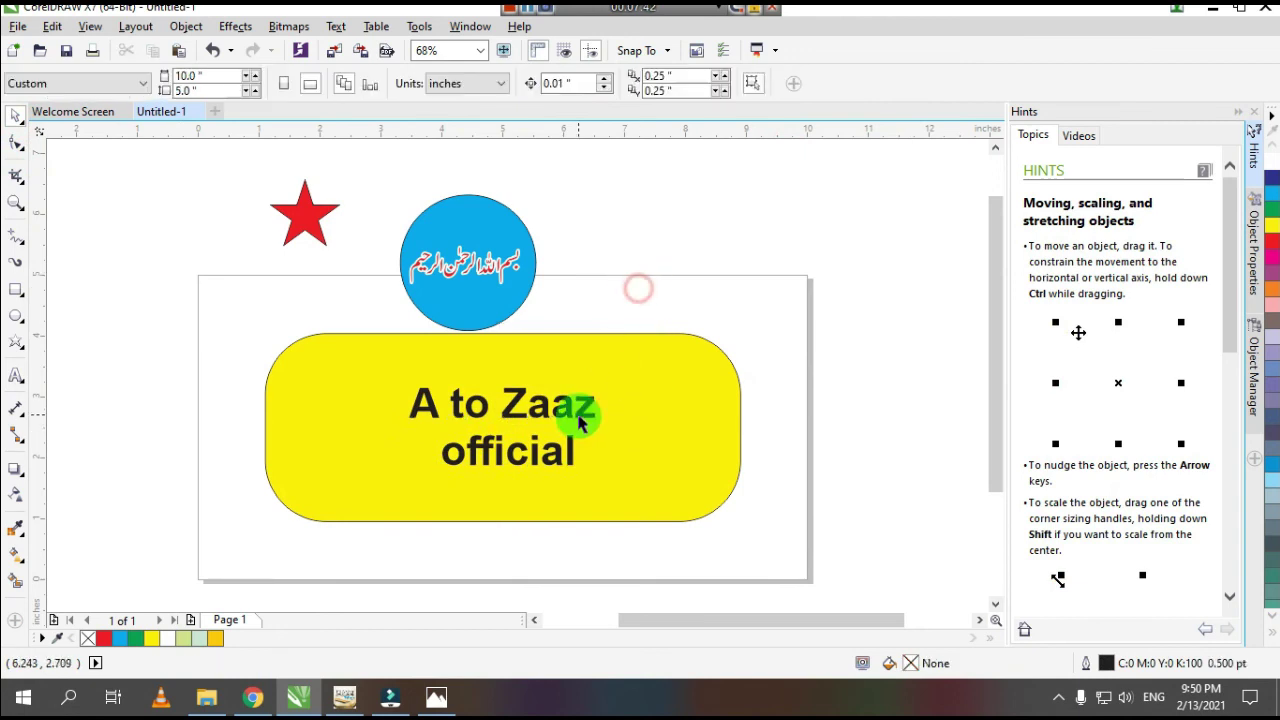
pyautogui.moveTo(600, 471); pyautogui.dragTo(653, 478)
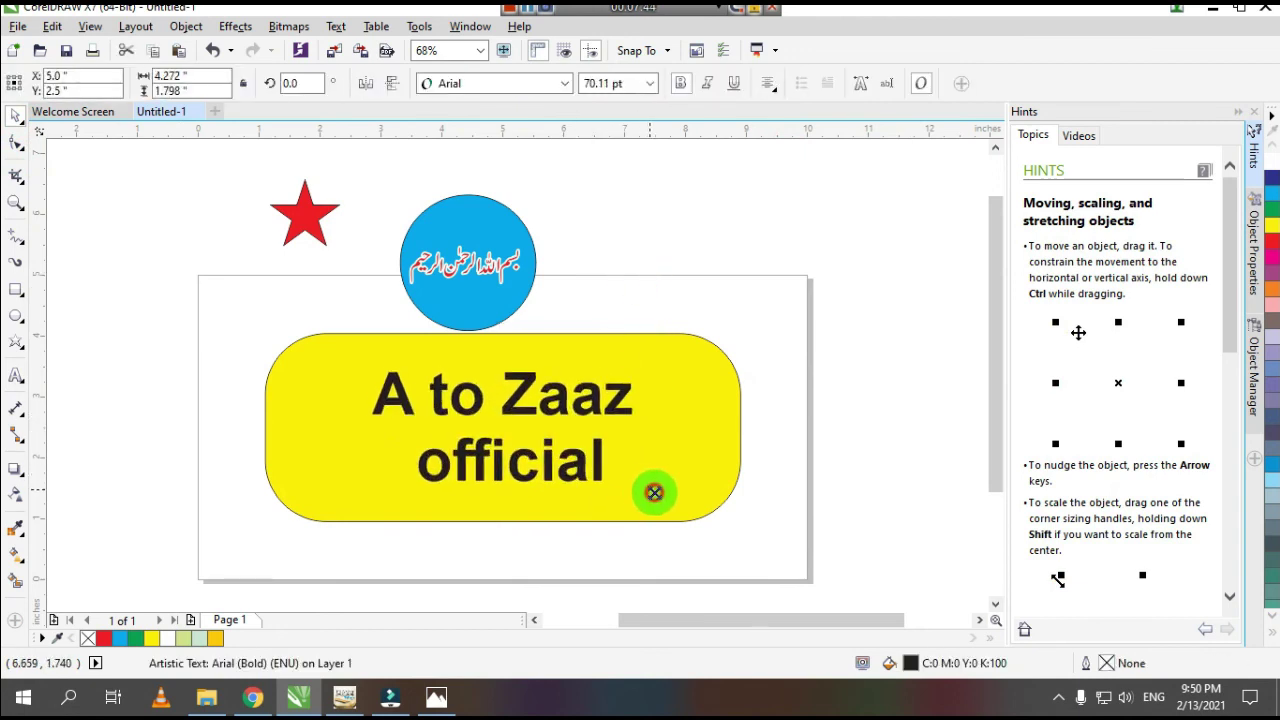
pyautogui.click(1272, 241)
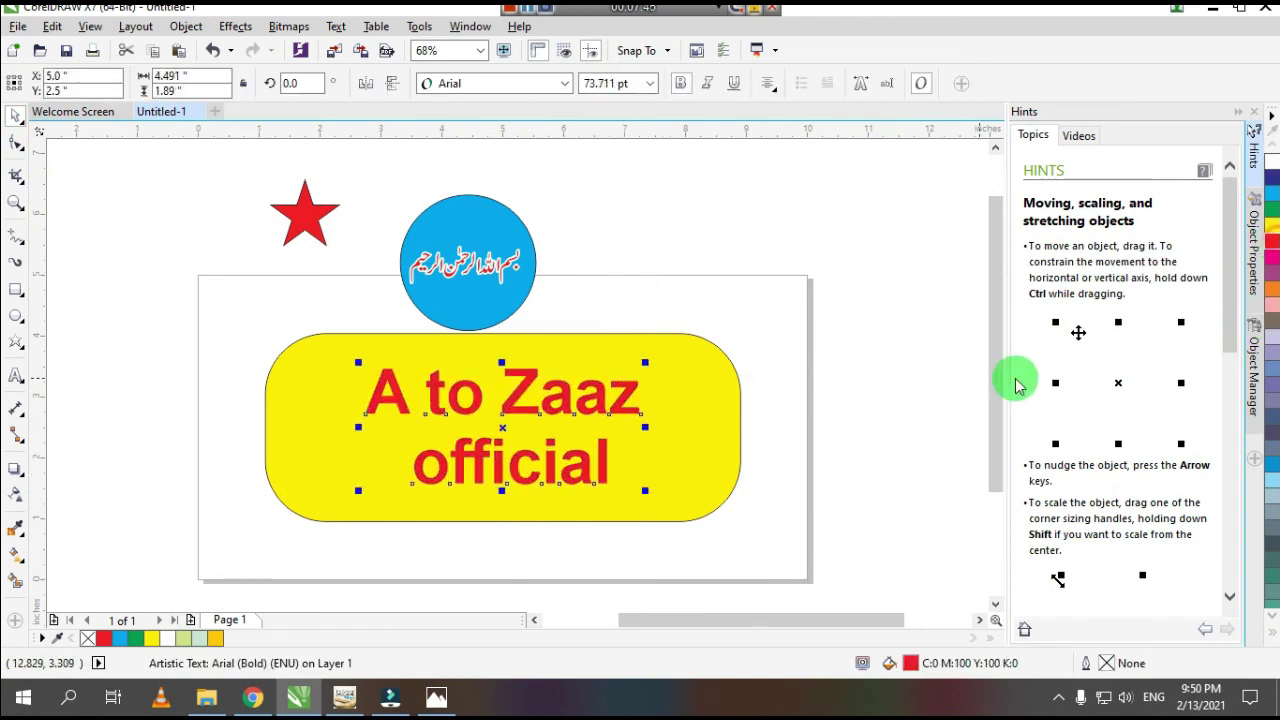
# - Give the text a 3 pt outline with round corners and caps, behind fill and scaling with object
pyautogui.press('F12')
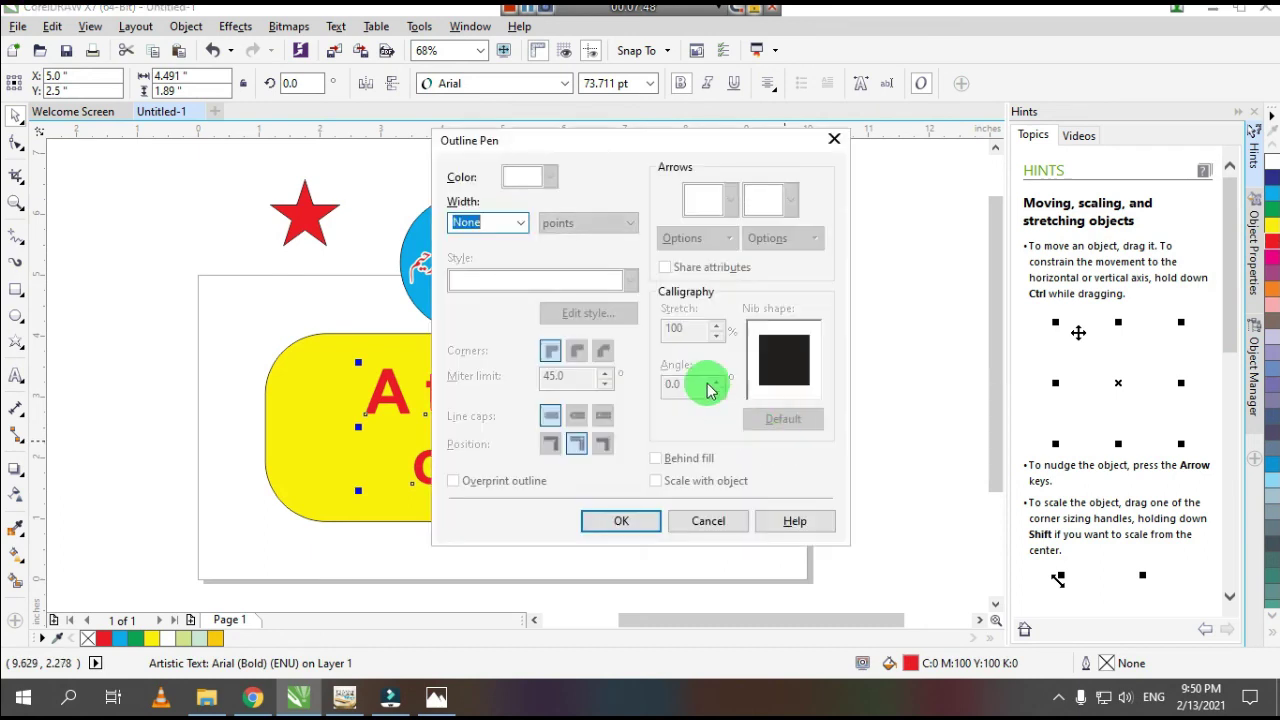
pyautogui.click(519, 222)
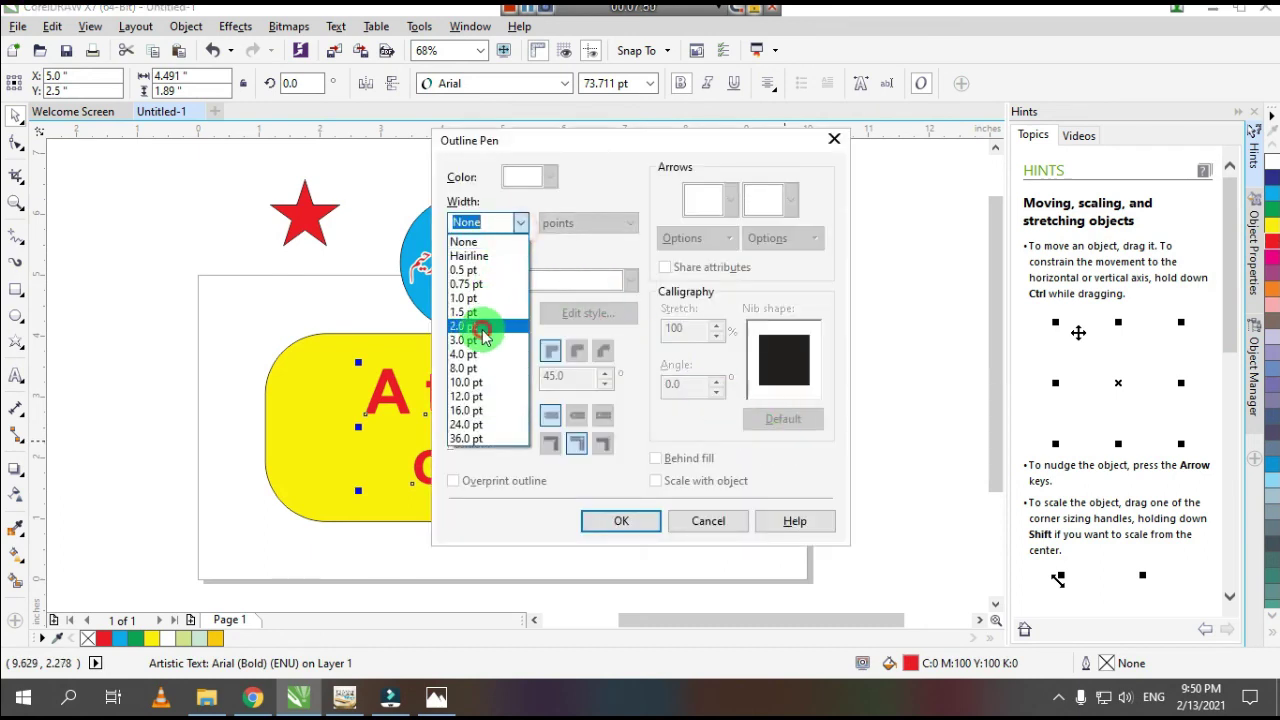
pyautogui.click(480, 339)
pyautogui.click(577, 350)
pyautogui.click(577, 415)
pyautogui.click(575, 446)
pyautogui.click(656, 458)
pyautogui.click(656, 480)
pyautogui.click(621, 520)
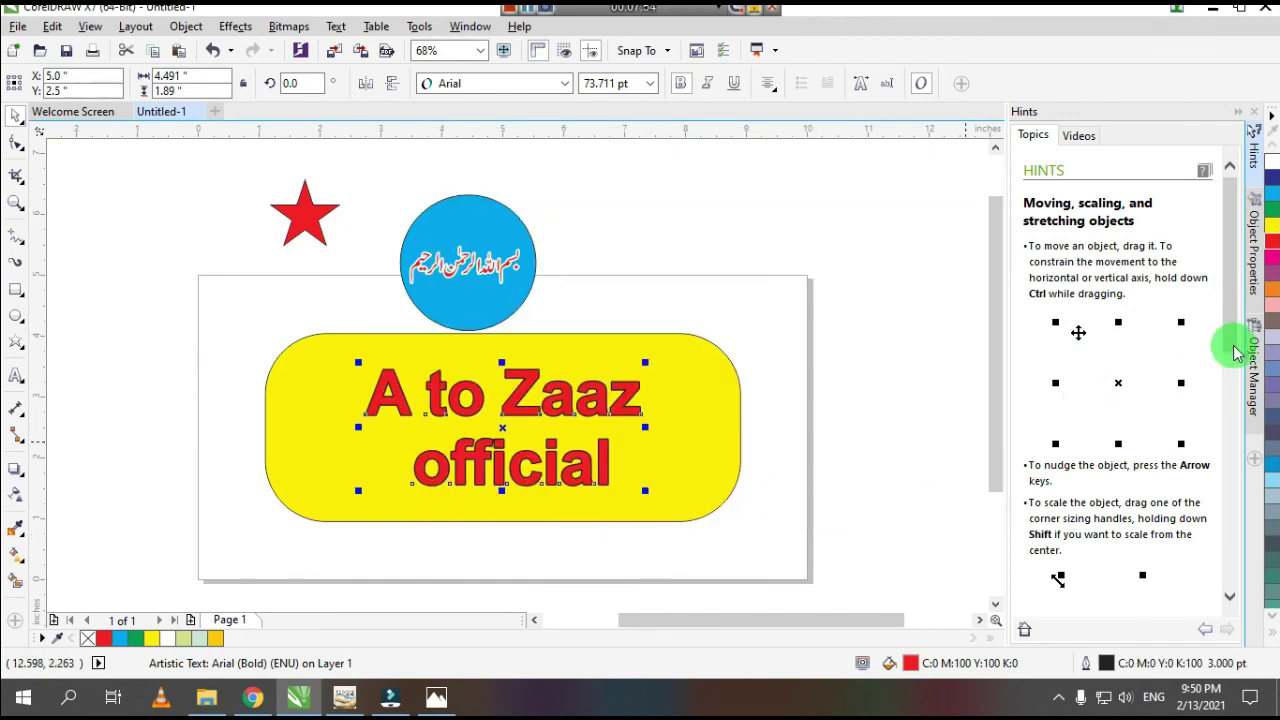
# - Thicken the text's outline width to 12 pt
pyautogui.scroll(3, 548, 441)
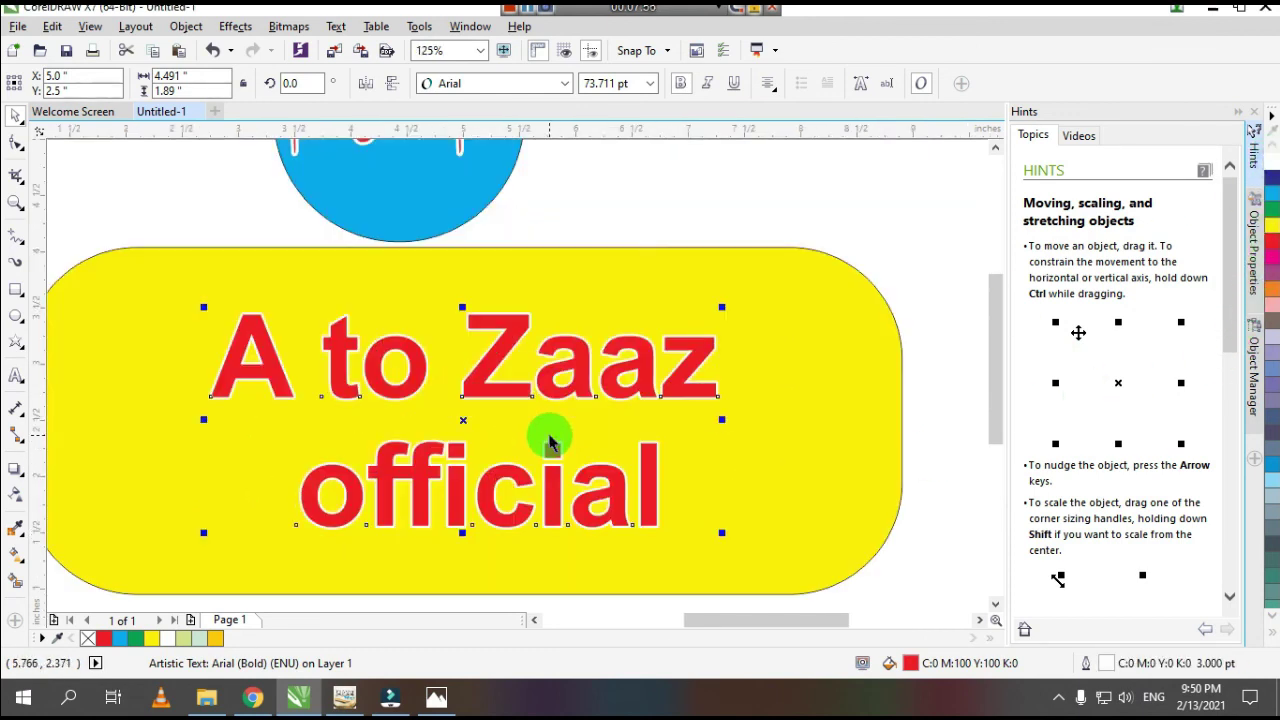
pyautogui.press('F12')
pyautogui.click(521, 222)
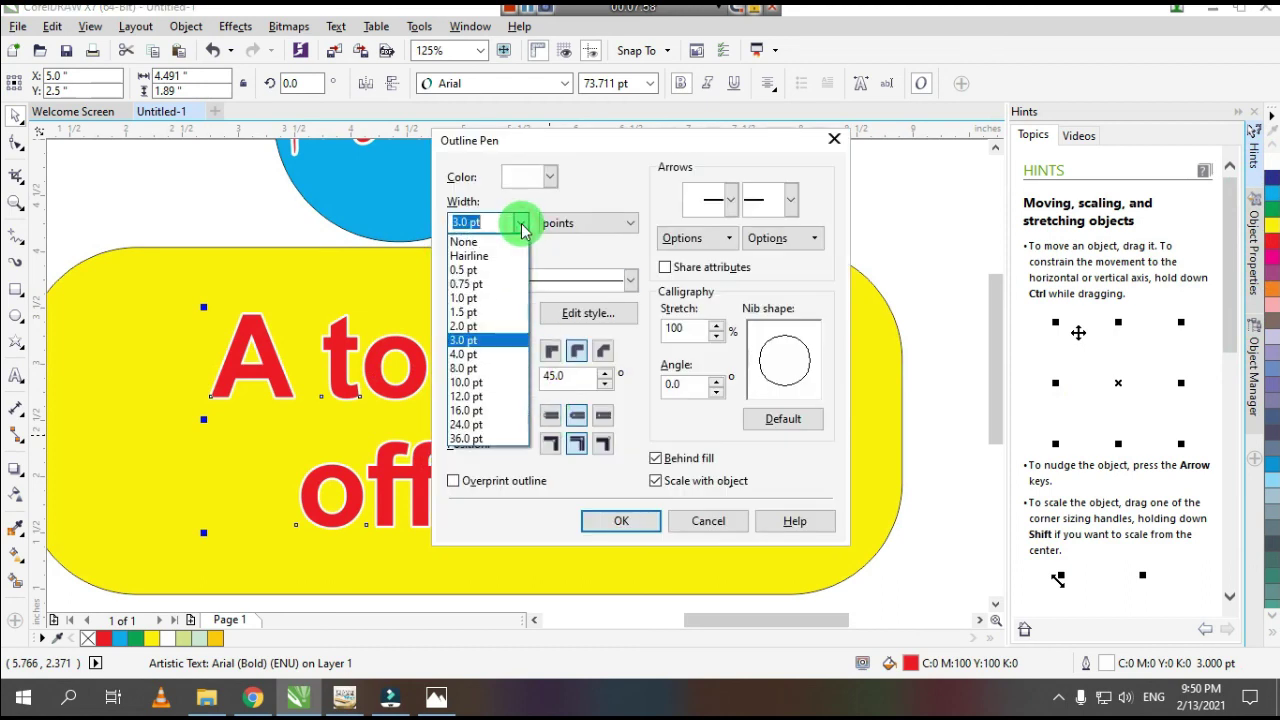
pyautogui.click(470, 396)
pyautogui.click(607, 524)
# - Deselect the text and zoom in on the badge design to check the result
pyautogui.scroll(-3, 600, 523)
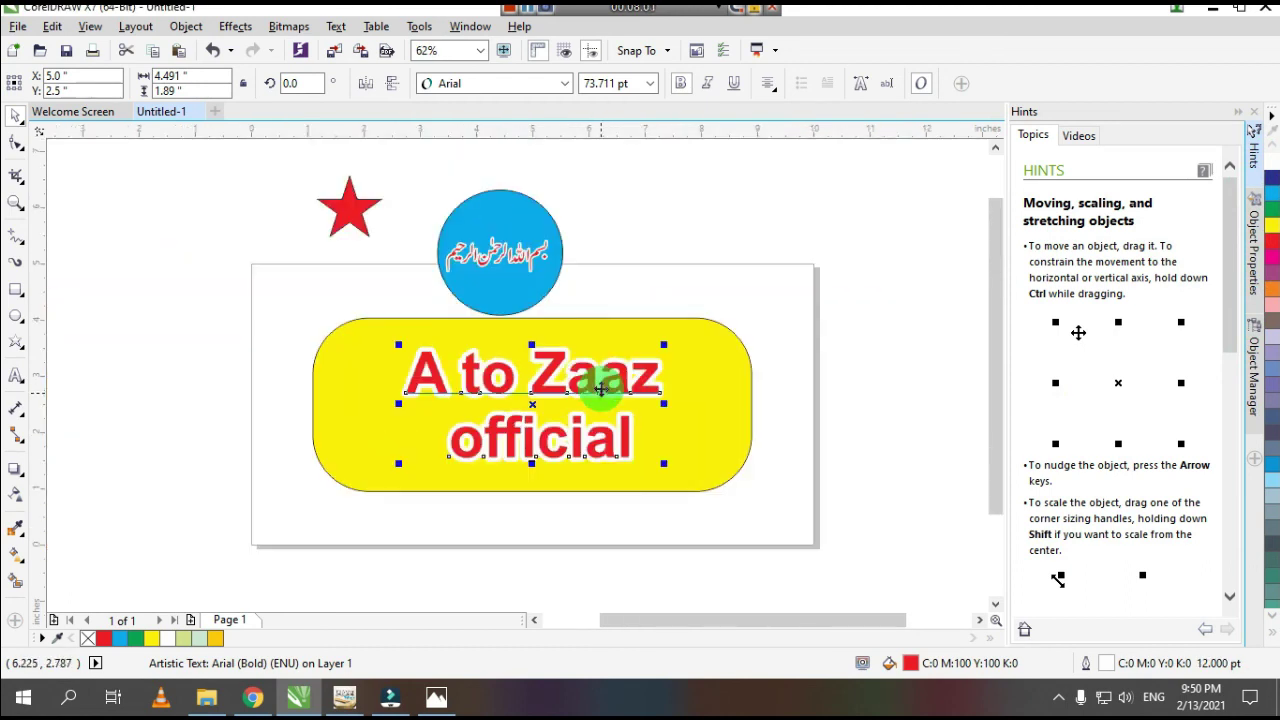
pyautogui.click(666, 249)
pyautogui.press('z')
pyautogui.moveTo(266, 277); pyautogui.dragTo(733, 536)
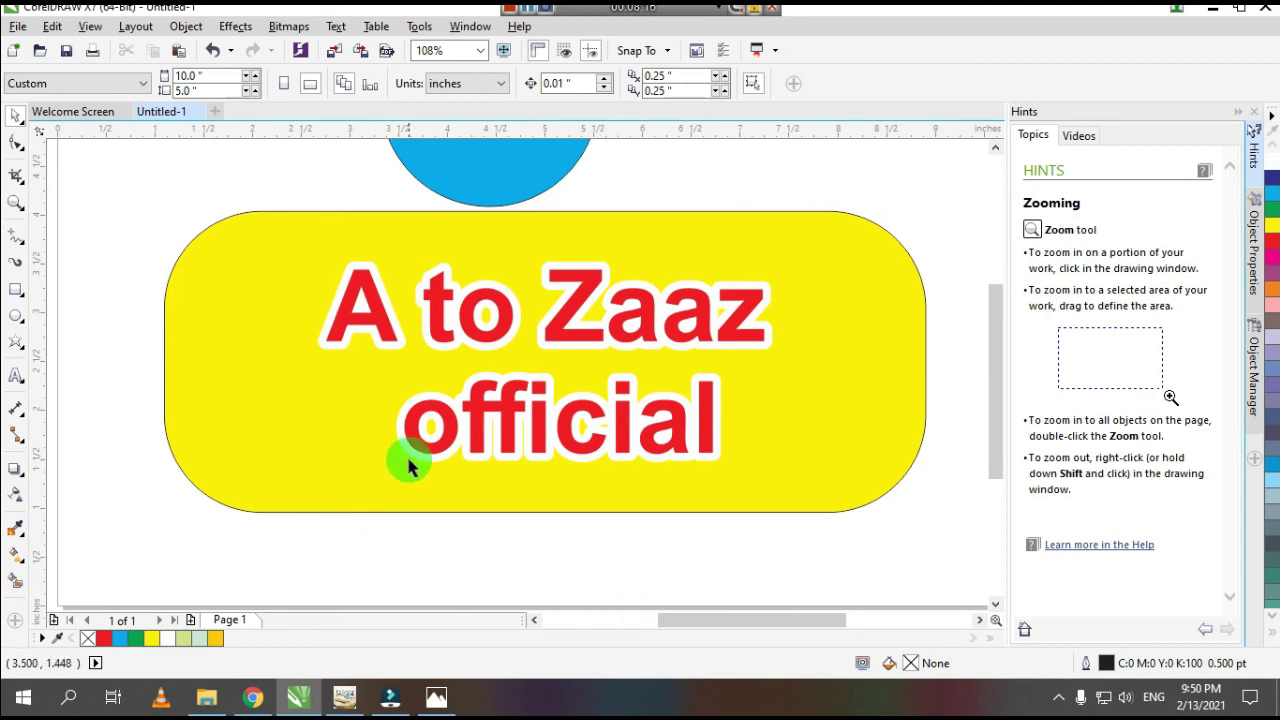
pyautogui.scroll(-5, 406, 457)
pyautogui.press('z')
pyautogui.moveTo(283, 313); pyautogui.dragTo(680, 512)
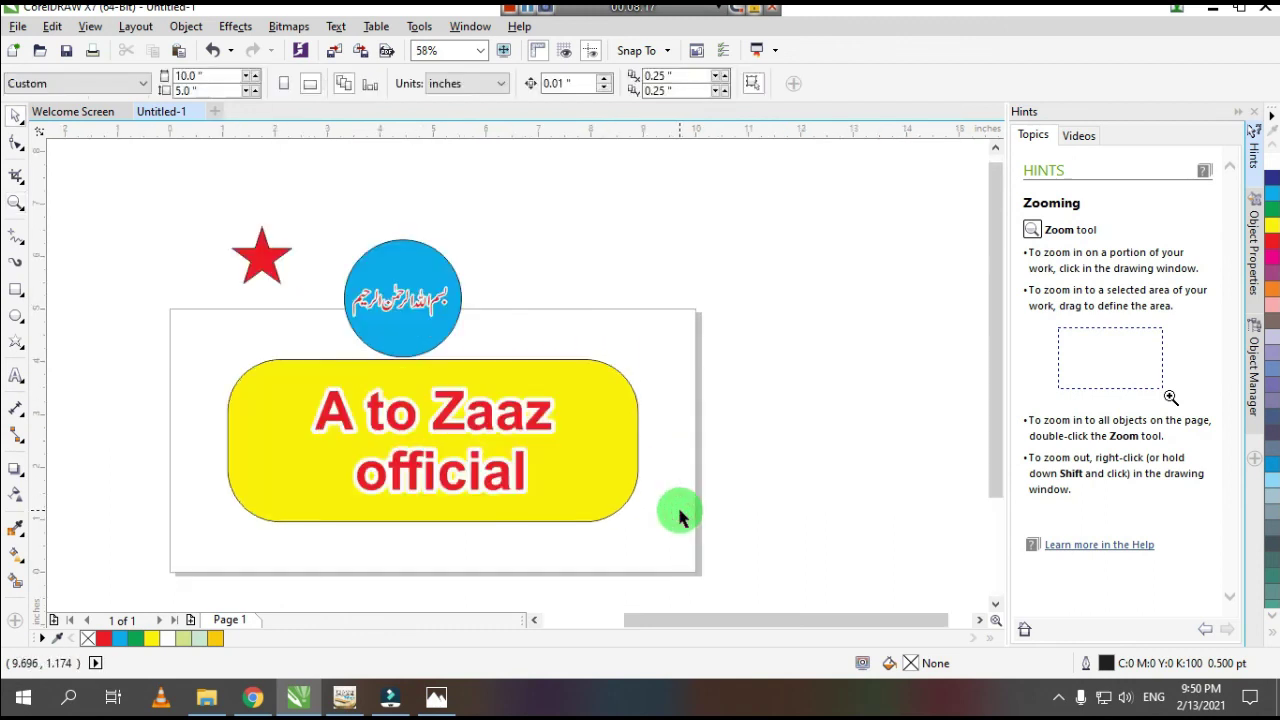